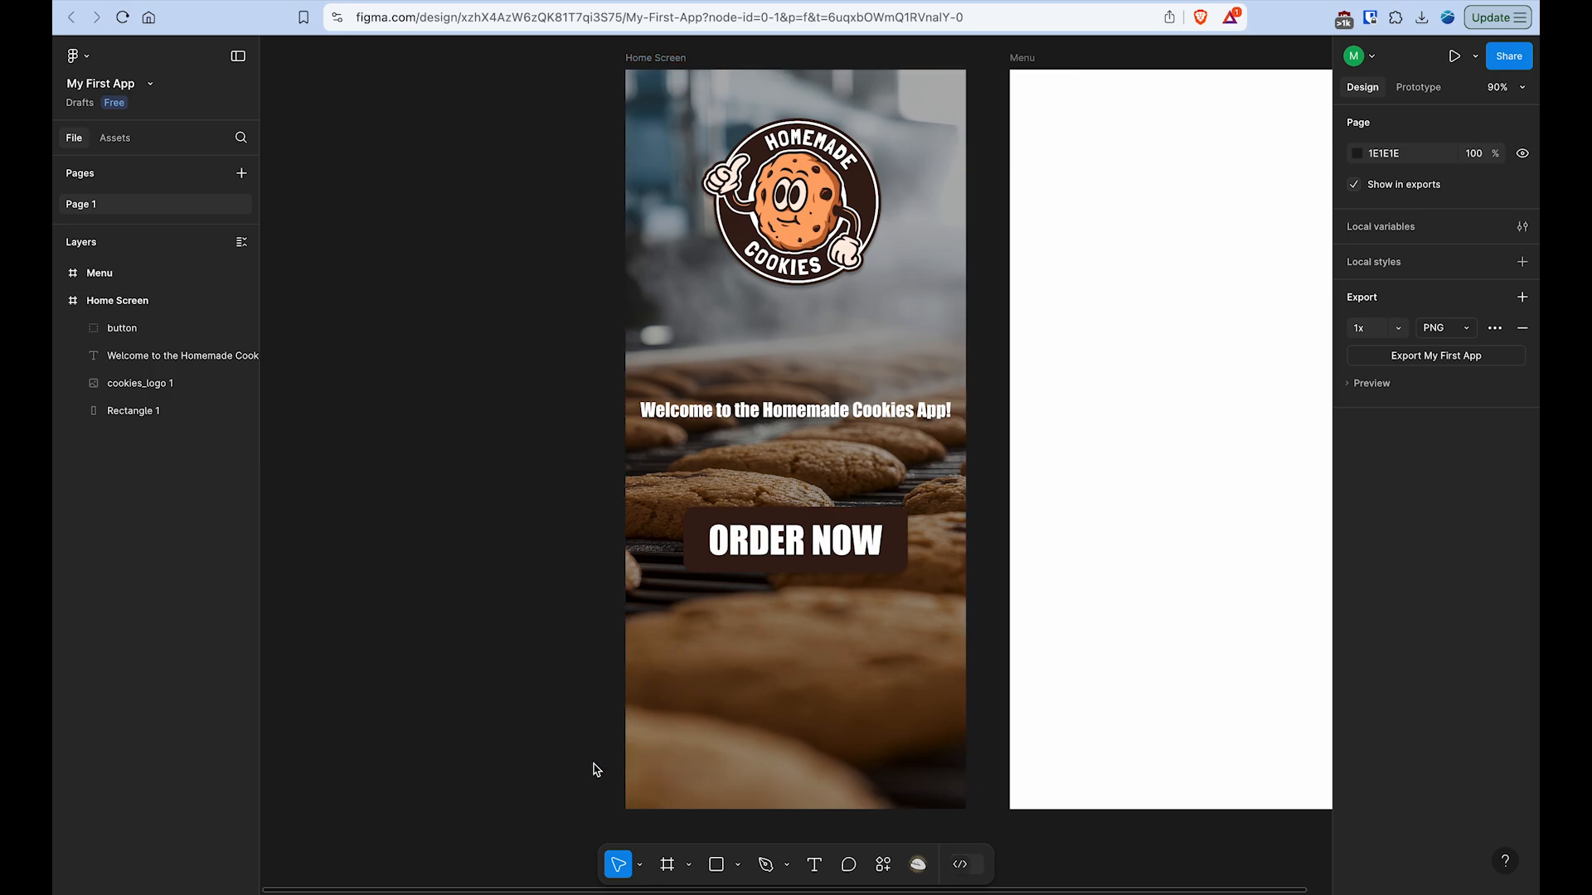
# - Draw a 440 × 68 rectangle across the bottom of the Home Screen frame and fill it with 3A1E15 sampled from the logo
pyautogui.click(718, 866)
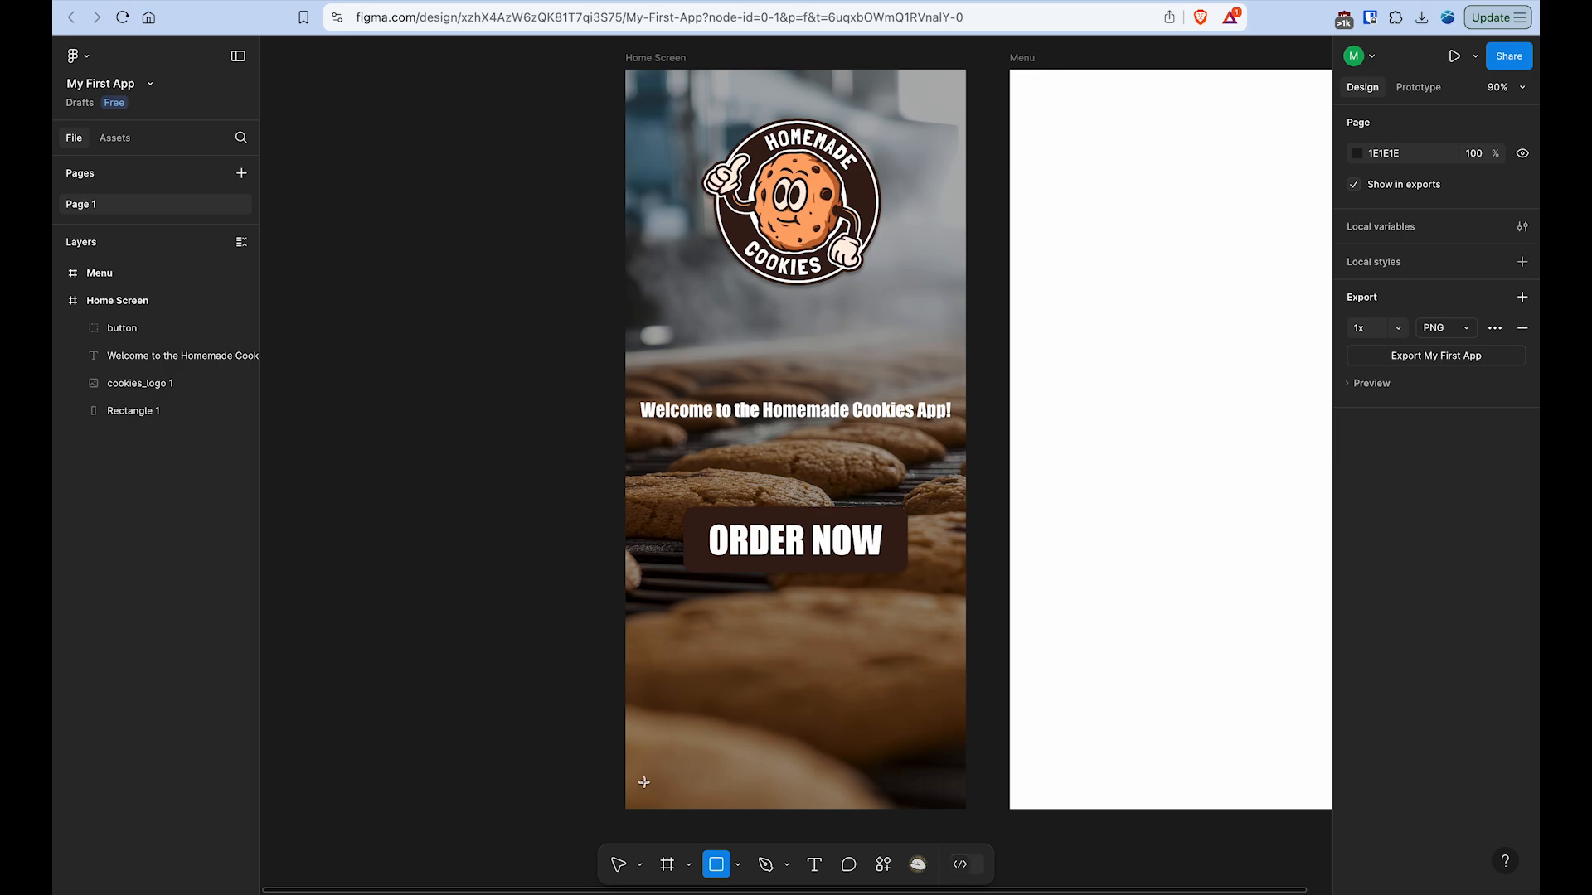
pyautogui.moveTo(625, 756); pyautogui.dragTo(966, 809)
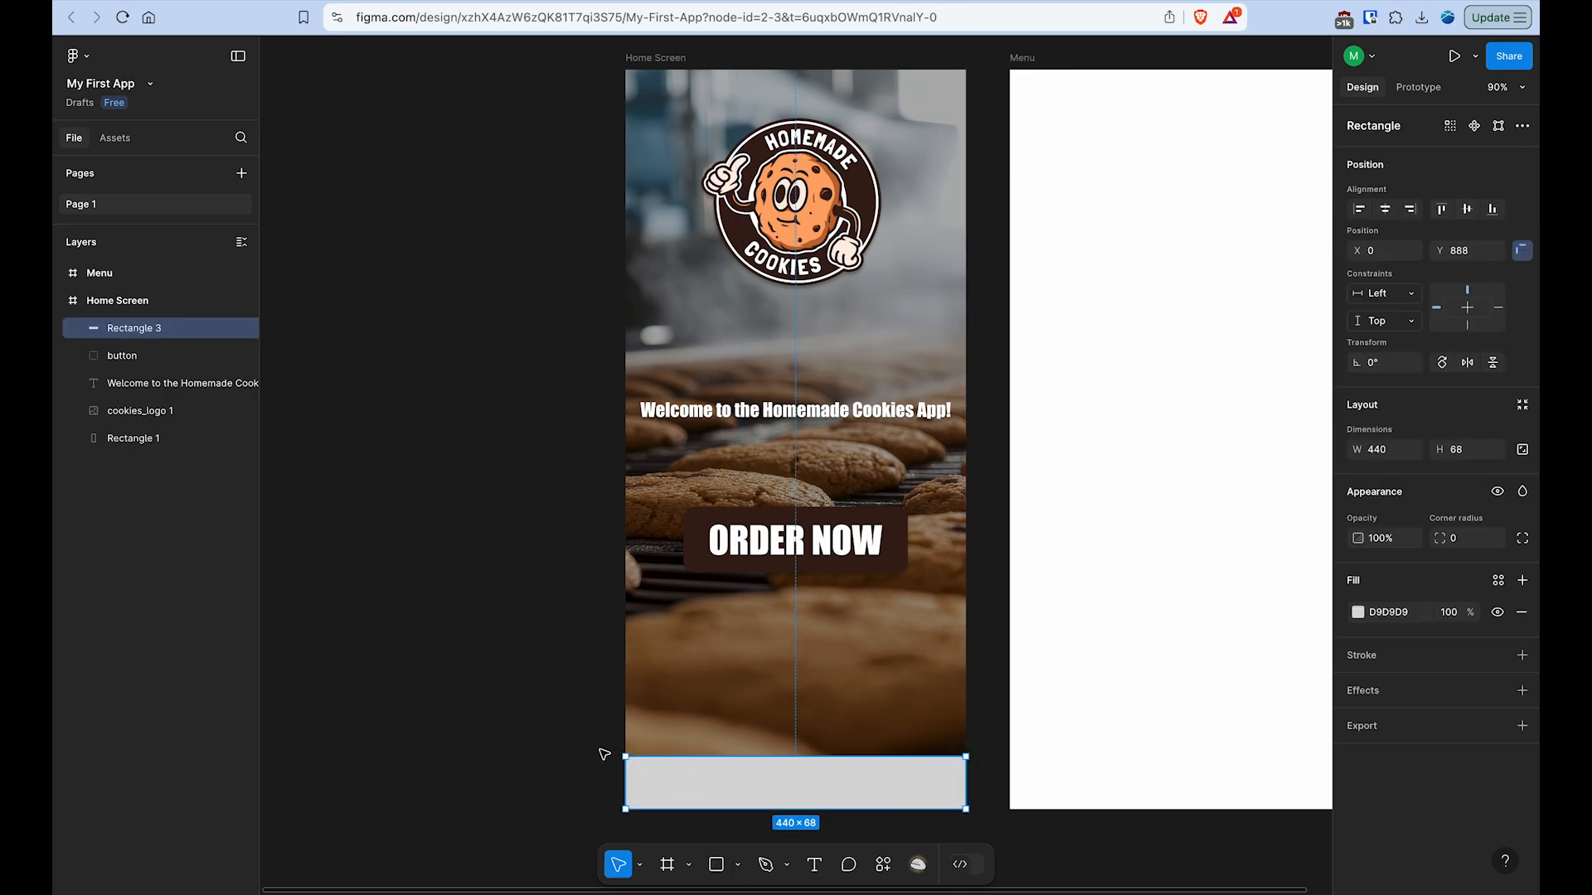
pyautogui.click(1358, 613)
pyautogui.click(1152, 747)
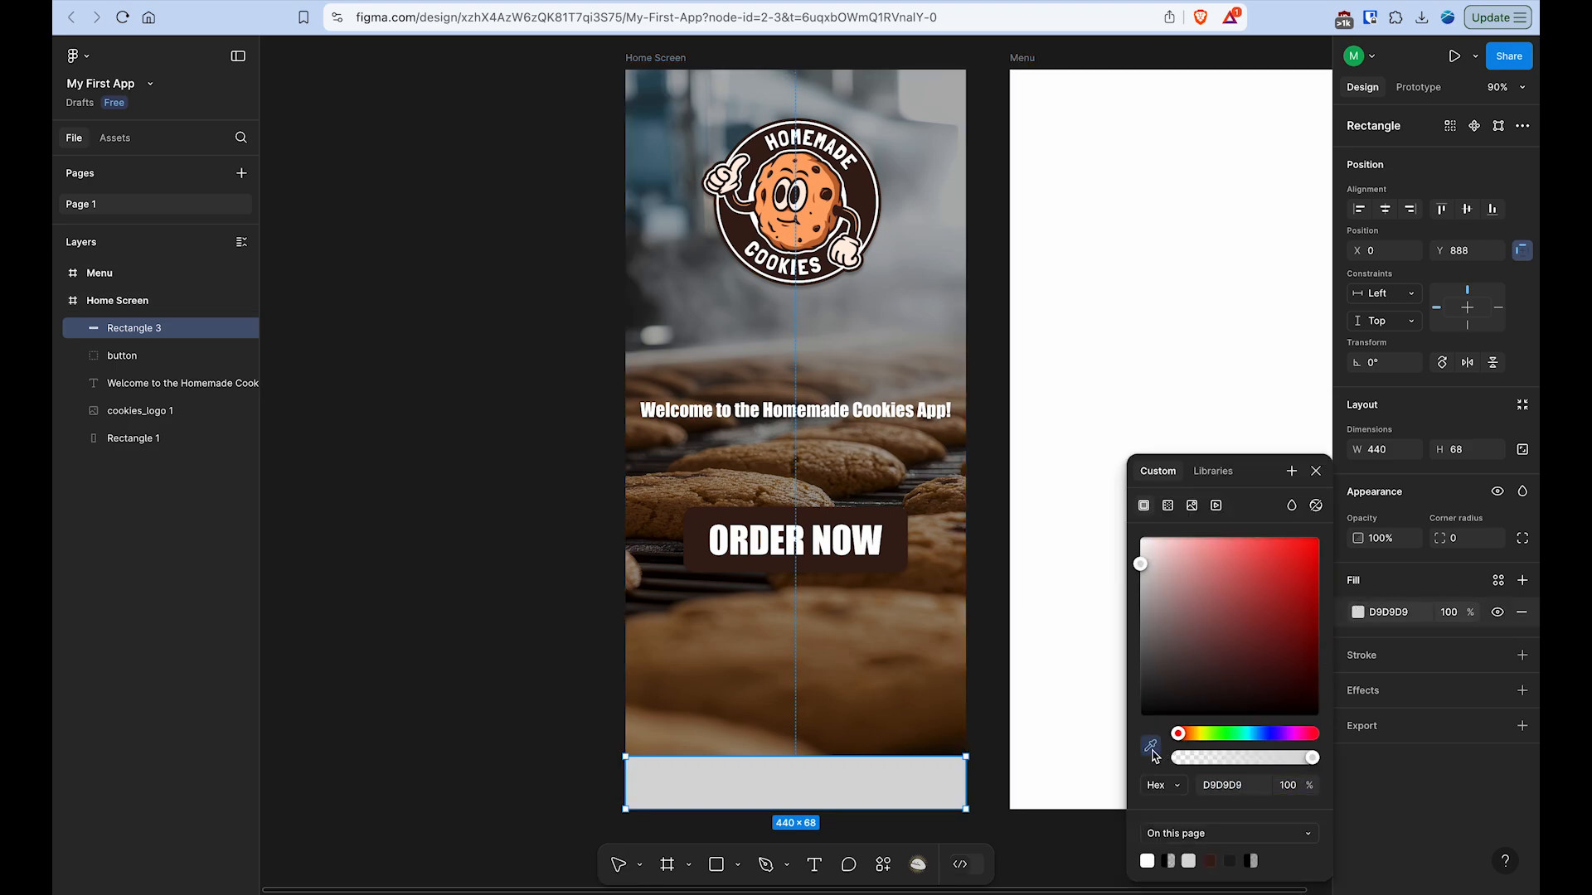
pyautogui.click(868, 182)
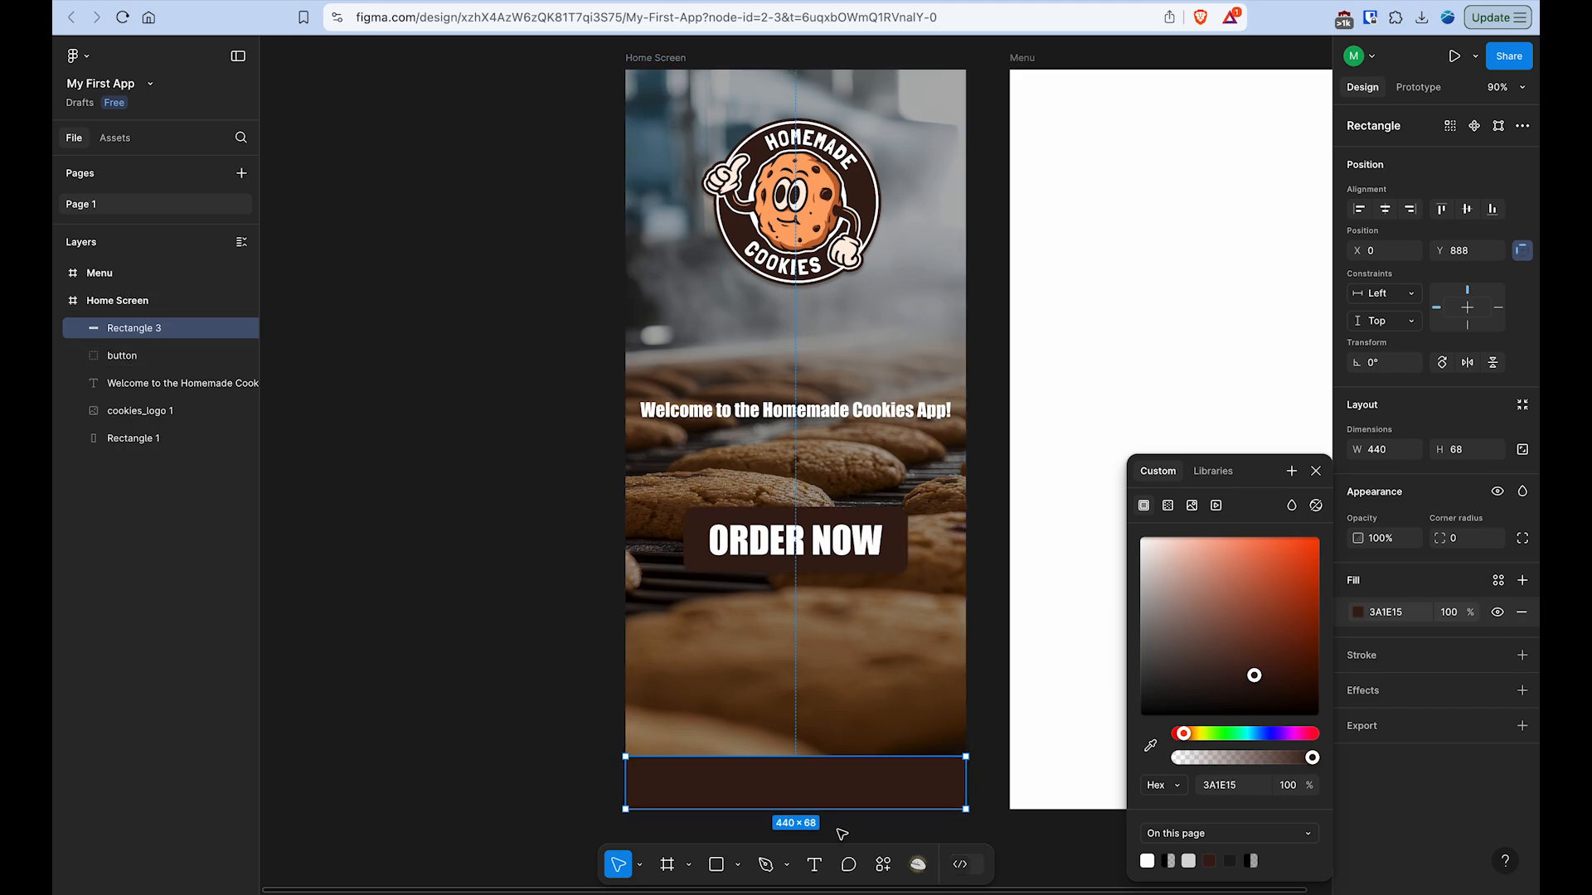
pyautogui.scroll(5, 842, 834)
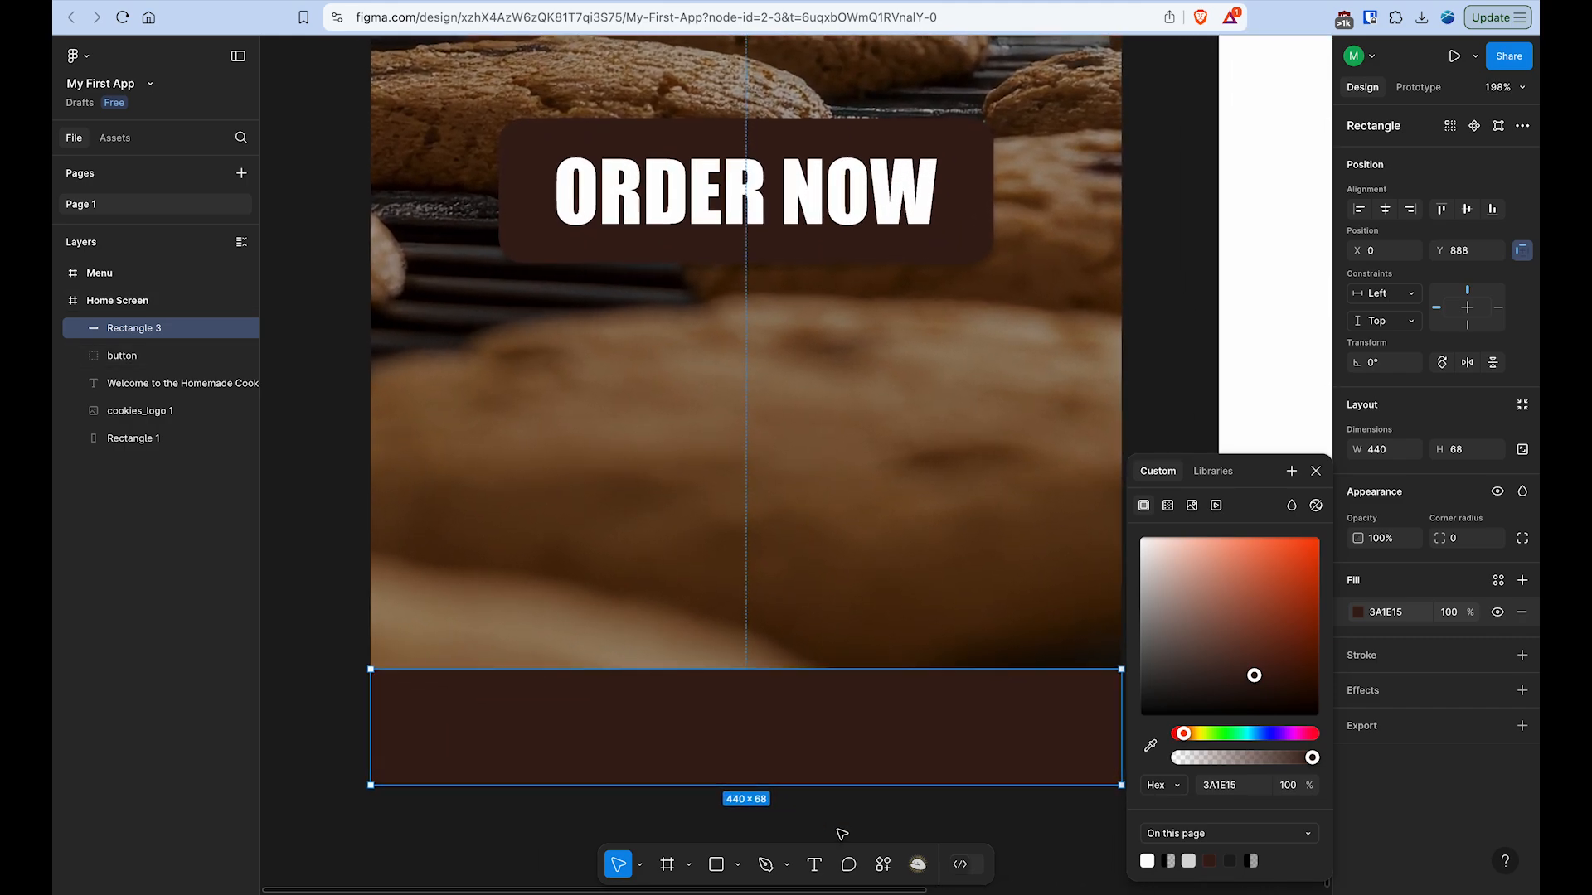
pyautogui.click(1316, 470)
# - Set the opacity of the bottom bar rectangle to 70%
pyautogui.scroll(-3, 1202, 697)
pyautogui.hscroll(1, 1202, 697)
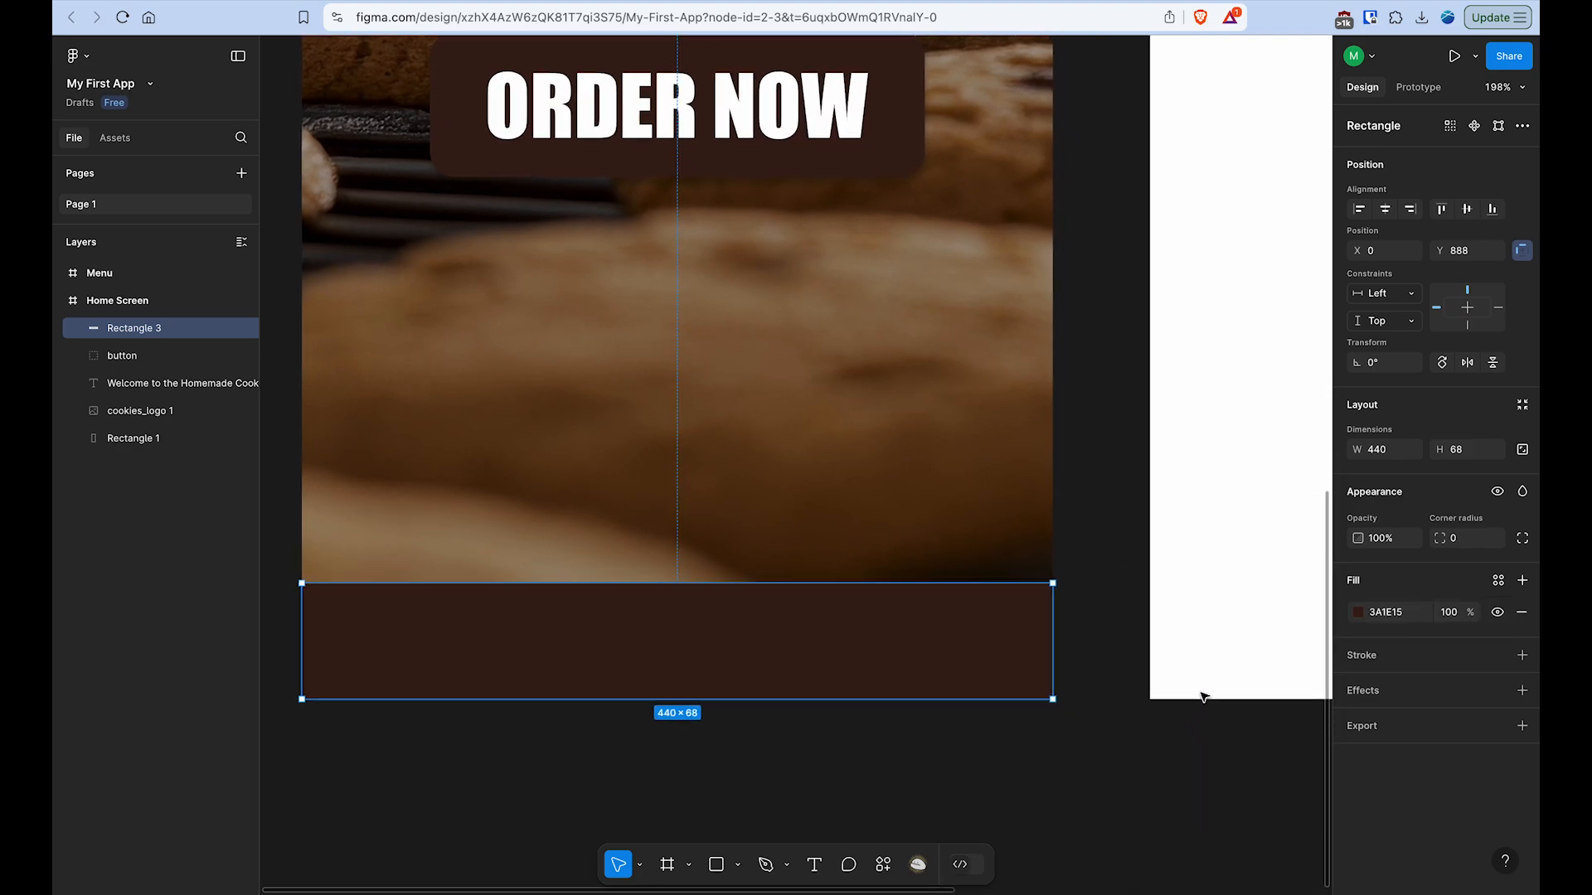
pyautogui.hscroll(-1, 1204, 697)
pyautogui.scroll(1, 1204, 697)
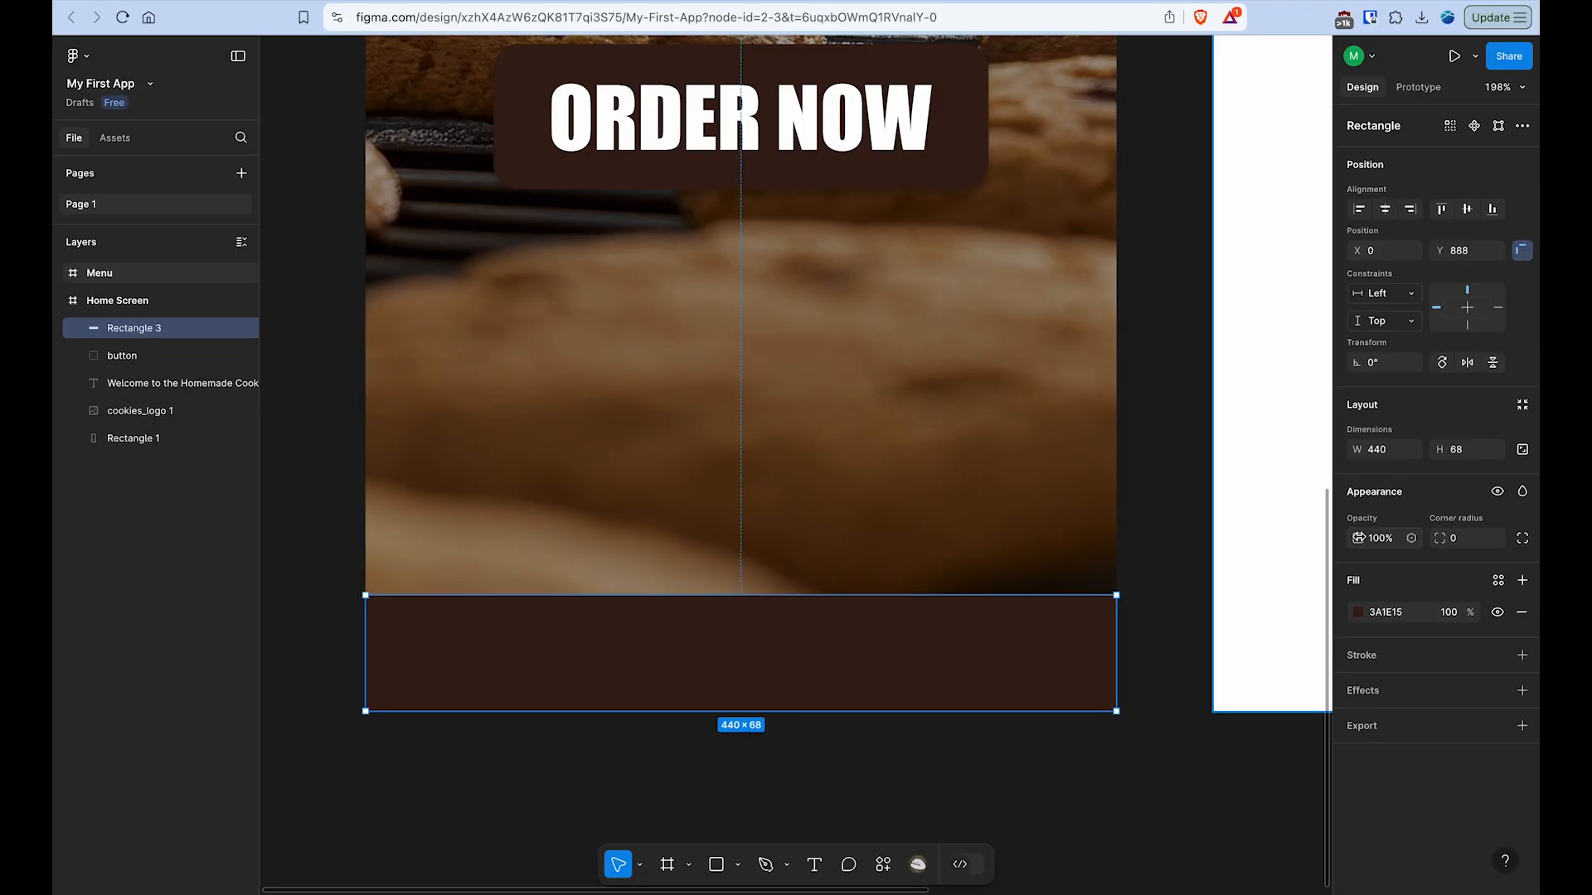
pyautogui.moveTo(1358, 538); pyautogui.dragTo(1286, 541)
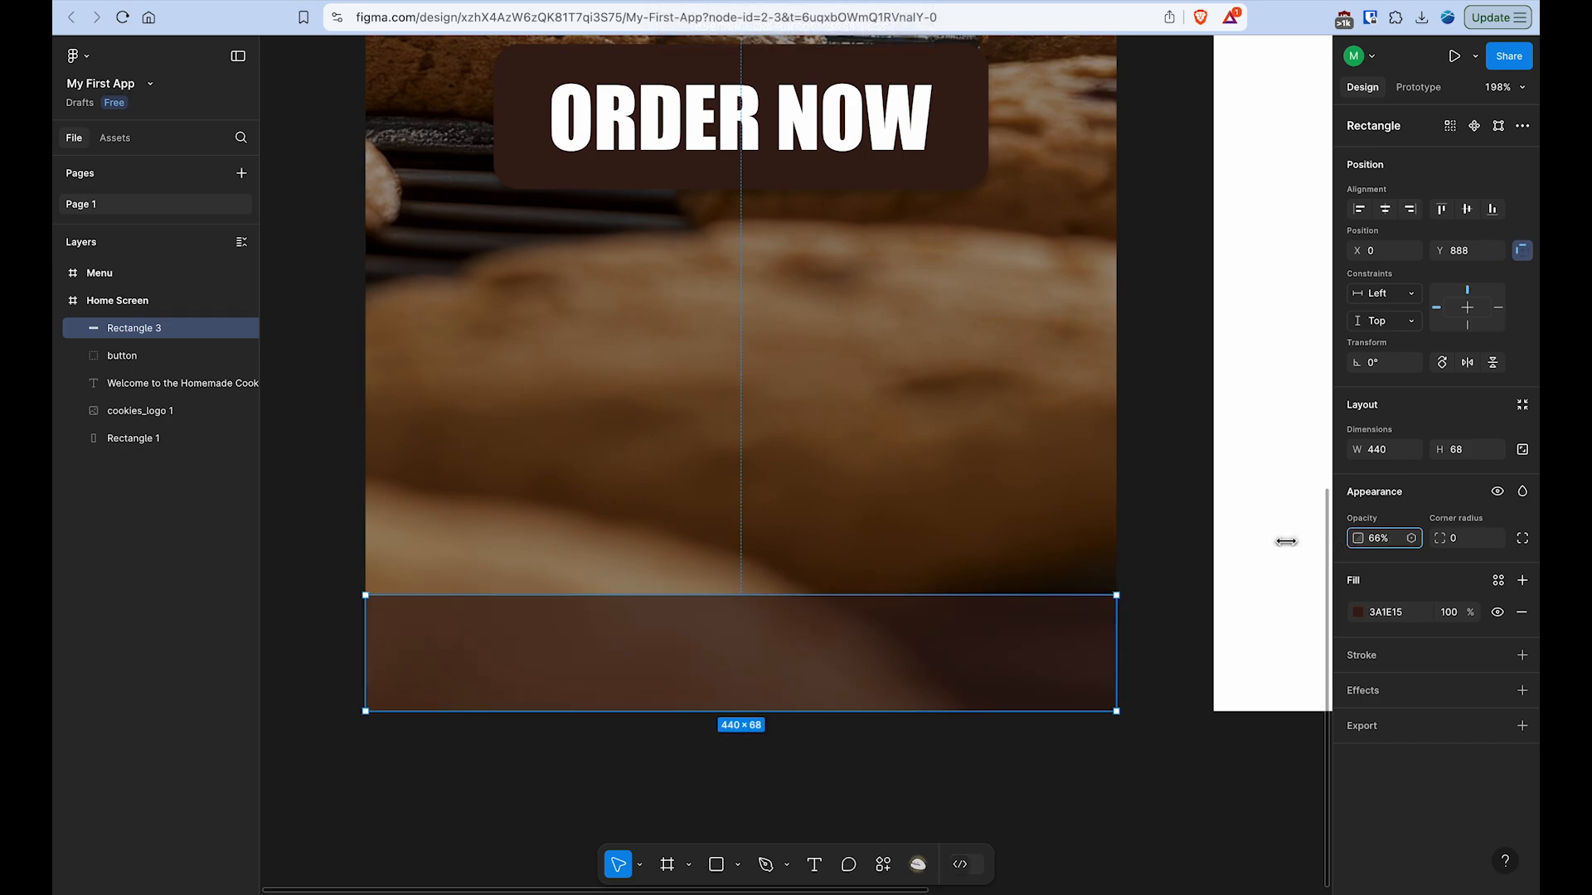
pyautogui.click(1382, 541)
pyautogui.write('70')
pyautogui.press('Return')
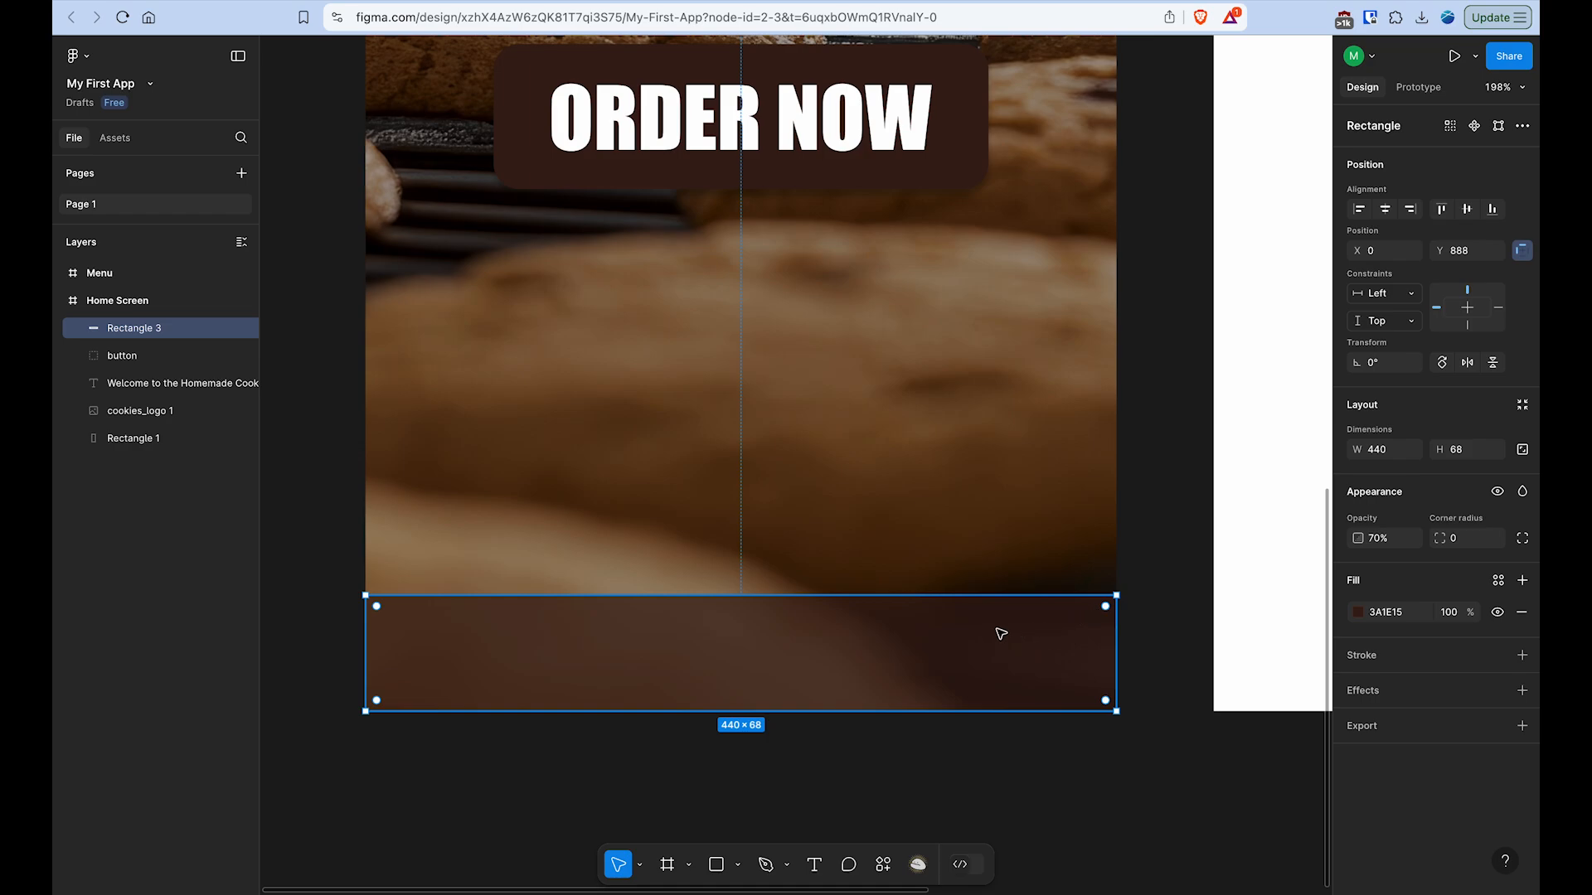
# - Draw a small rectangle about 47 × 54 at the horizontal middle of the bottom bar, with equal 7 px margins above and below
pyautogui.click(716, 869)
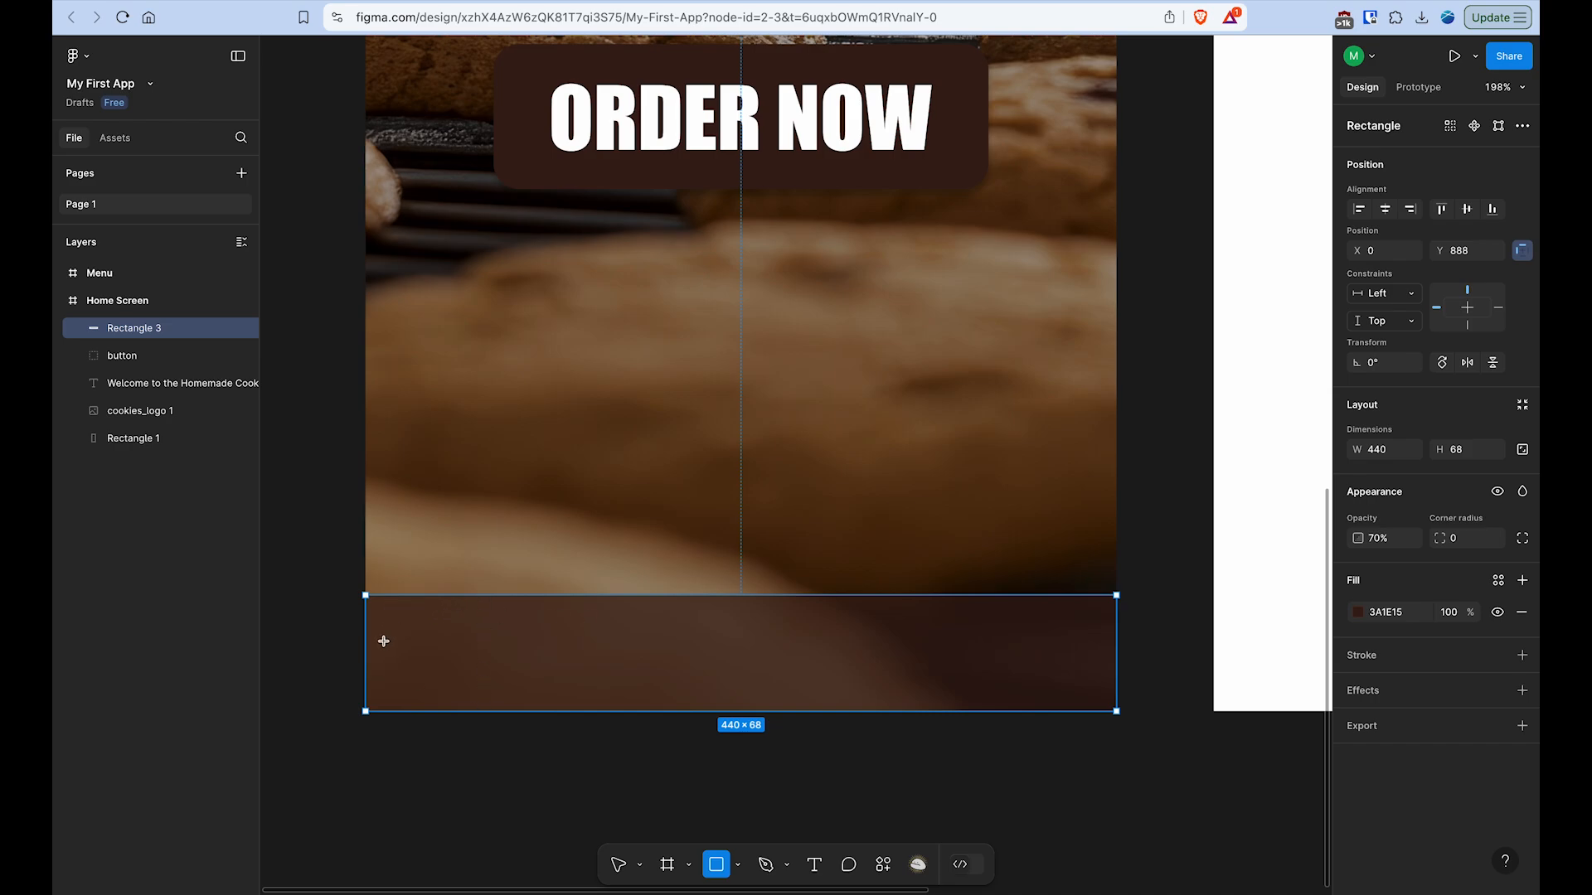
pyautogui.moveTo(393, 616); pyautogui.dragTo(471, 704)
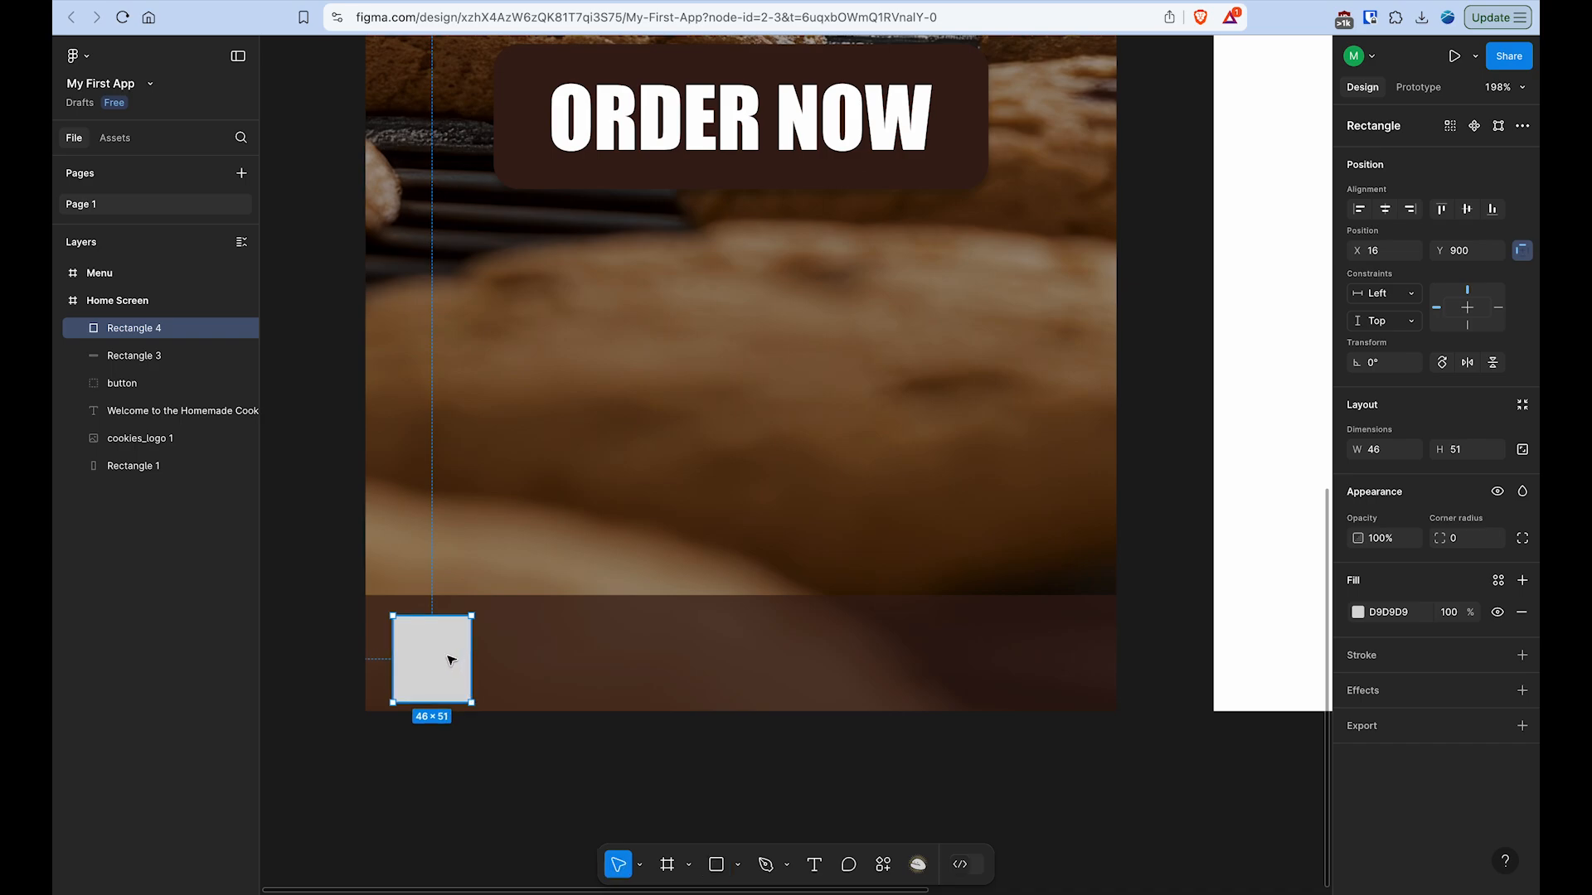
pyautogui.moveTo(448, 660); pyautogui.dragTo(762, 676)
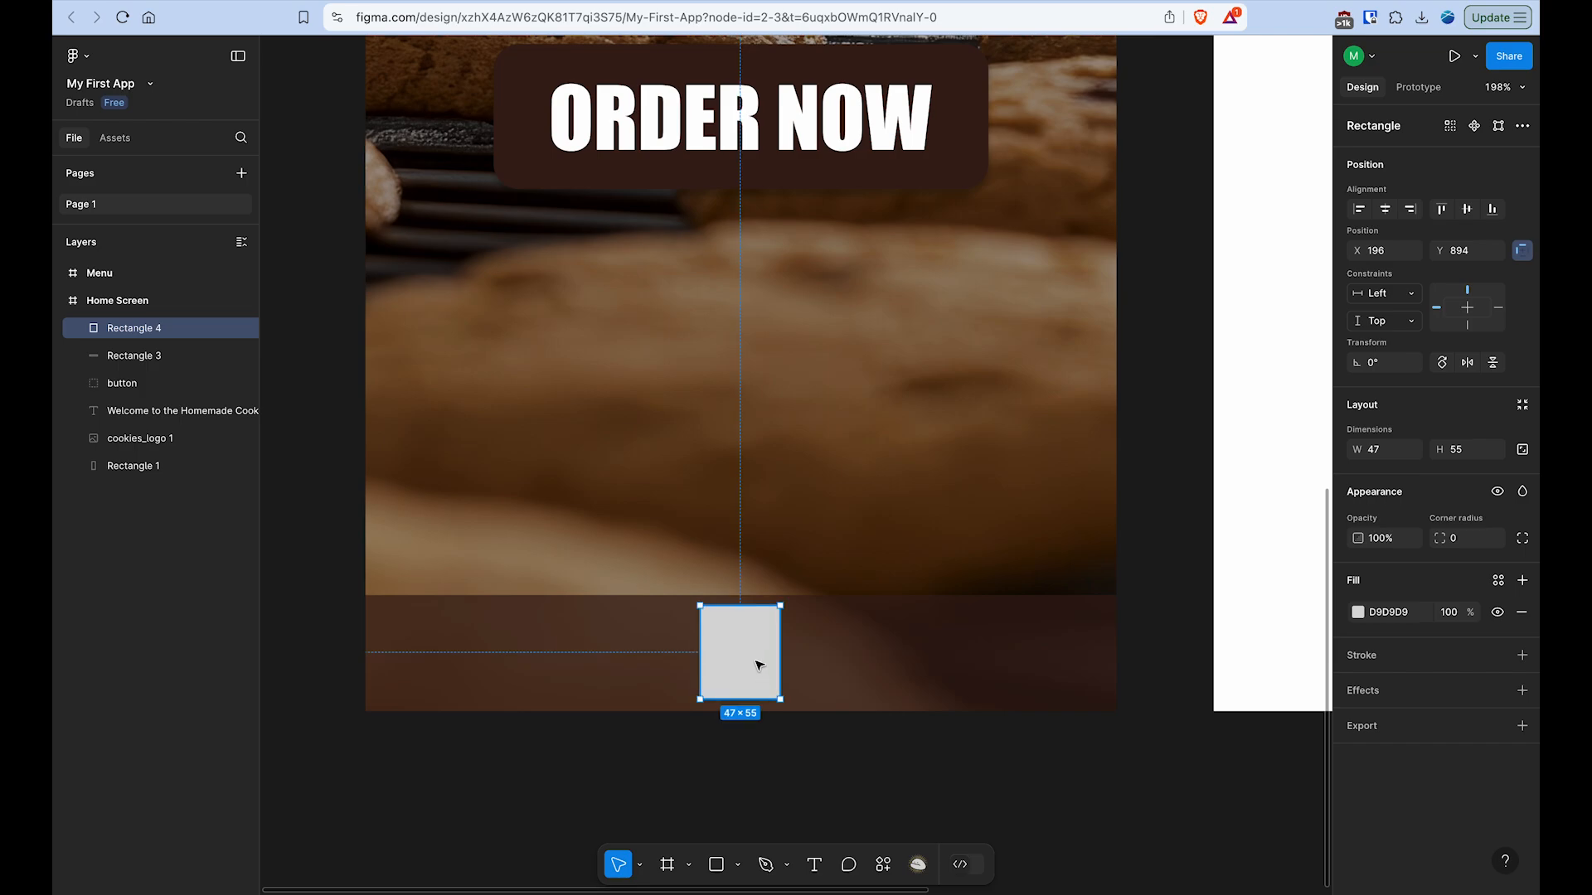
pyautogui.scroll(5, 757, 657)
pyautogui.press('alt')
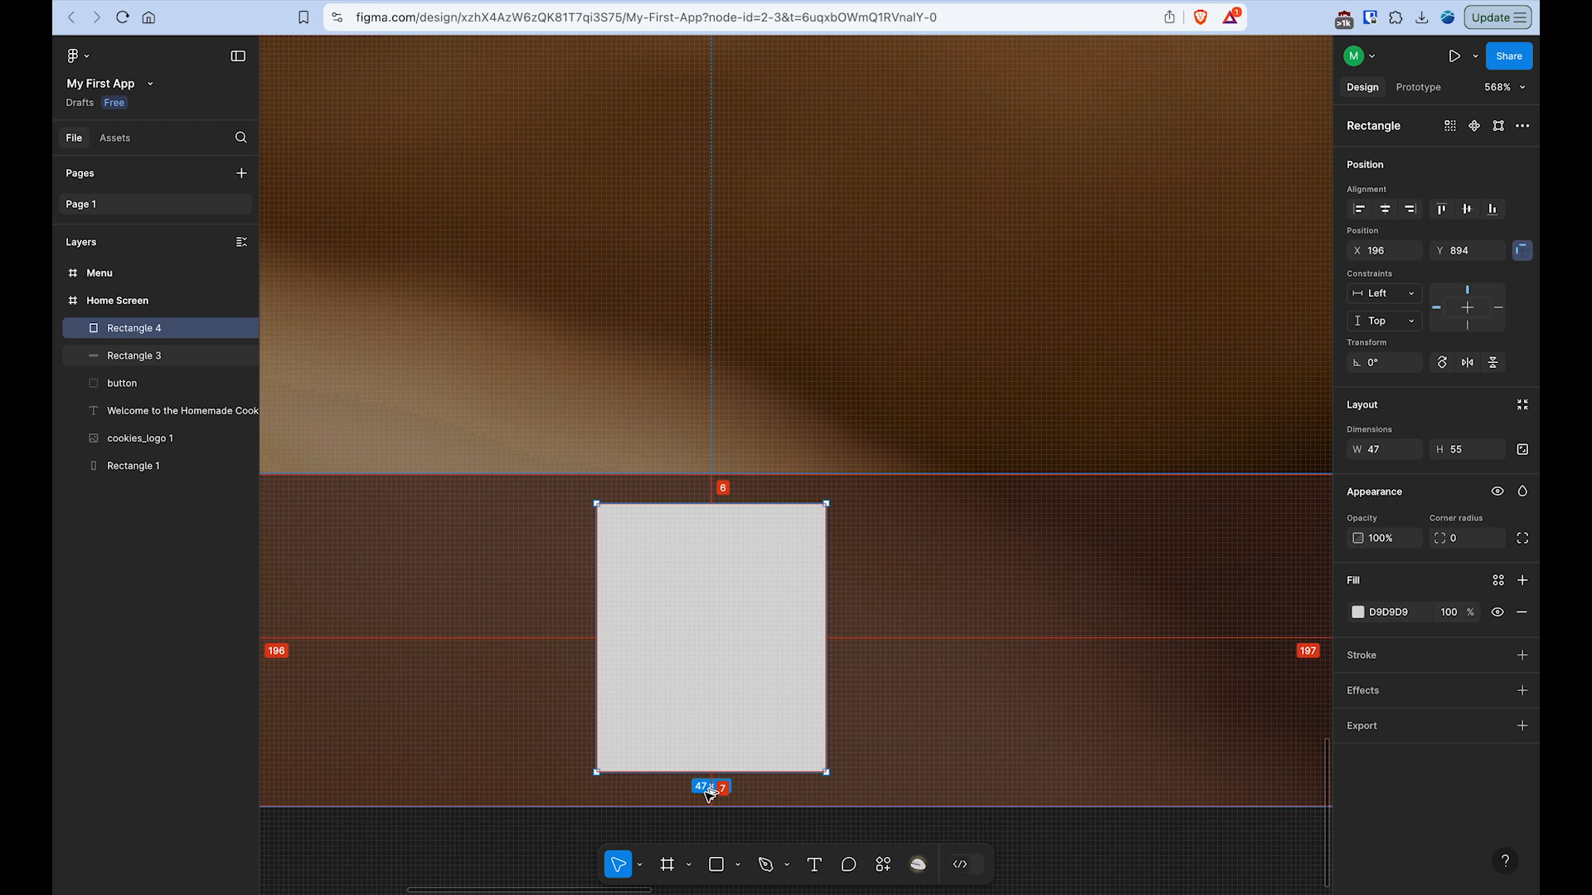
pyautogui.moveTo(827, 503); pyautogui.dragTo(828, 506)
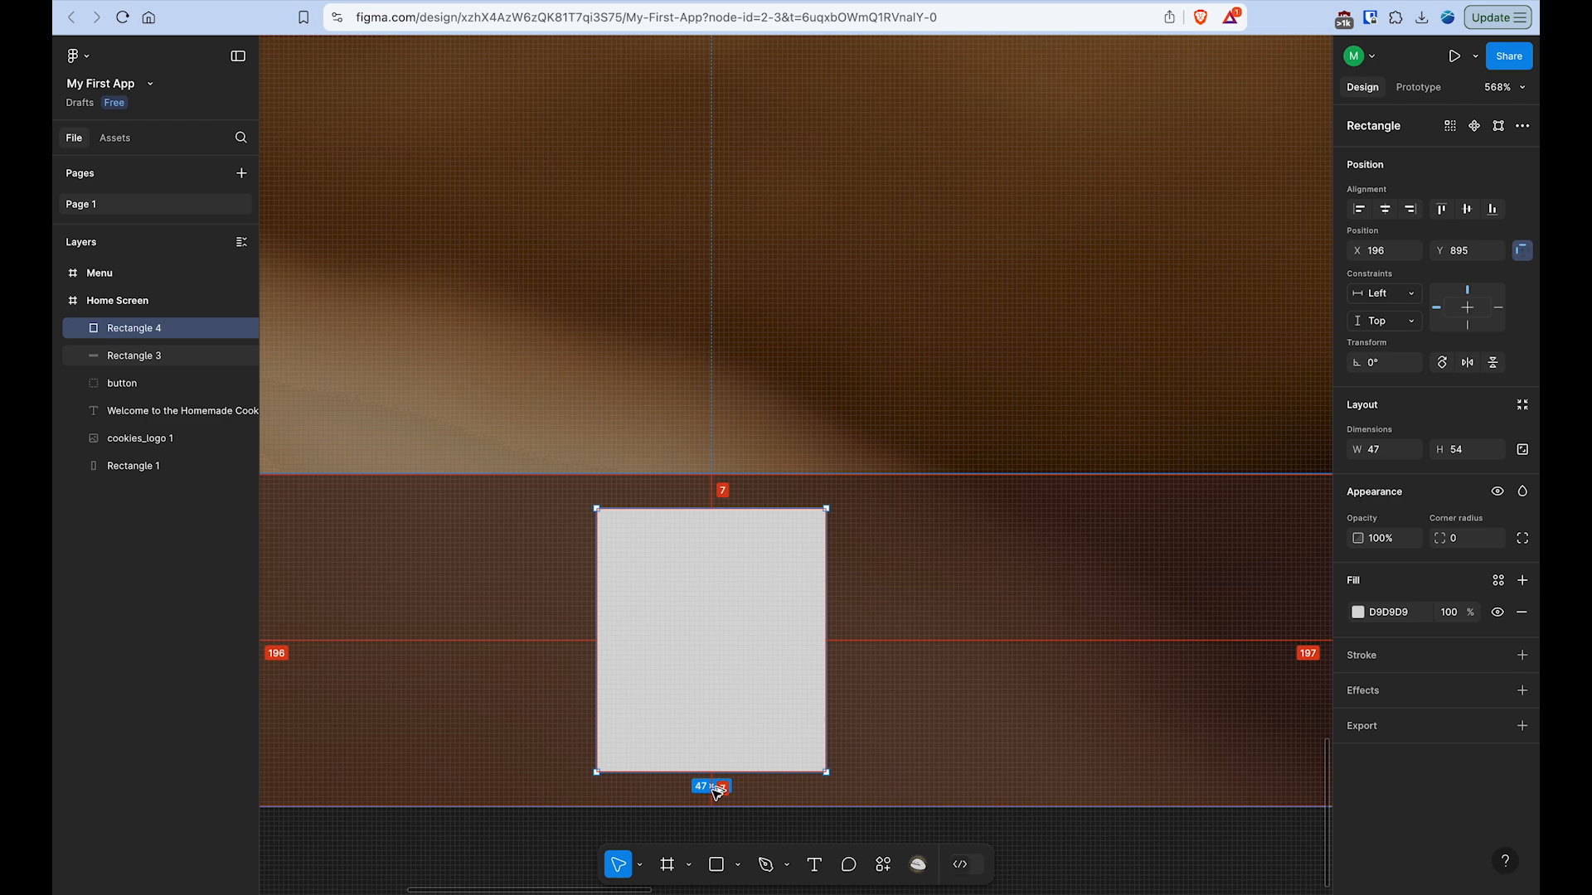
pyautogui.scroll(-10, 763, 673)
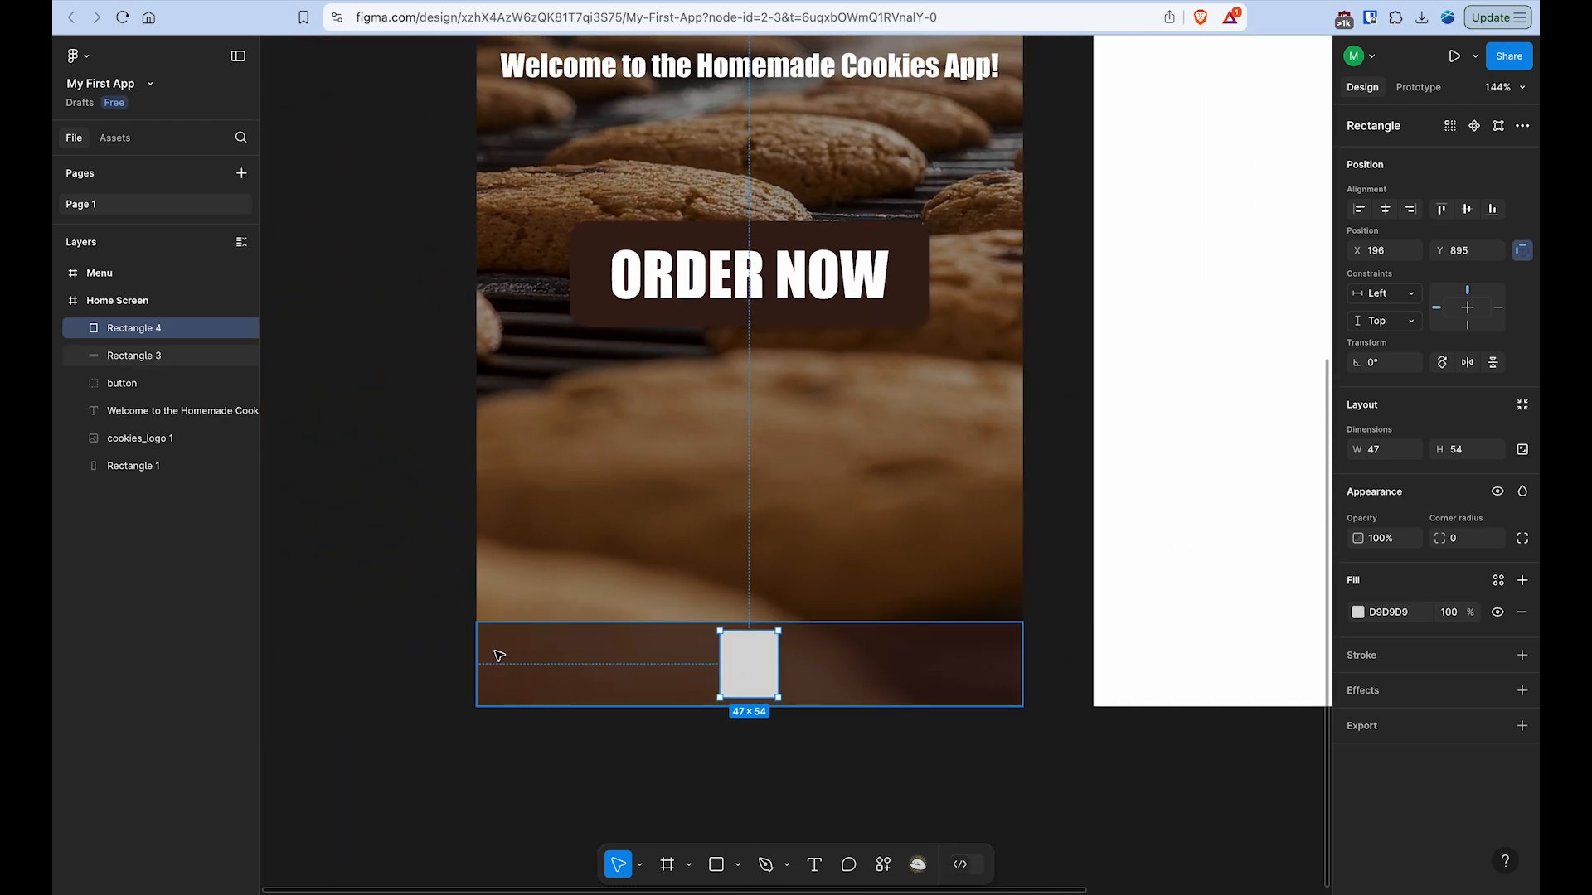
# - Duplicate the small rectangle to the left and right ends of the bottom bar, keeping all three in line
pyautogui.moveTo(753, 660); pyautogui.dragTo(520, 660)
pyautogui.click(756, 659)
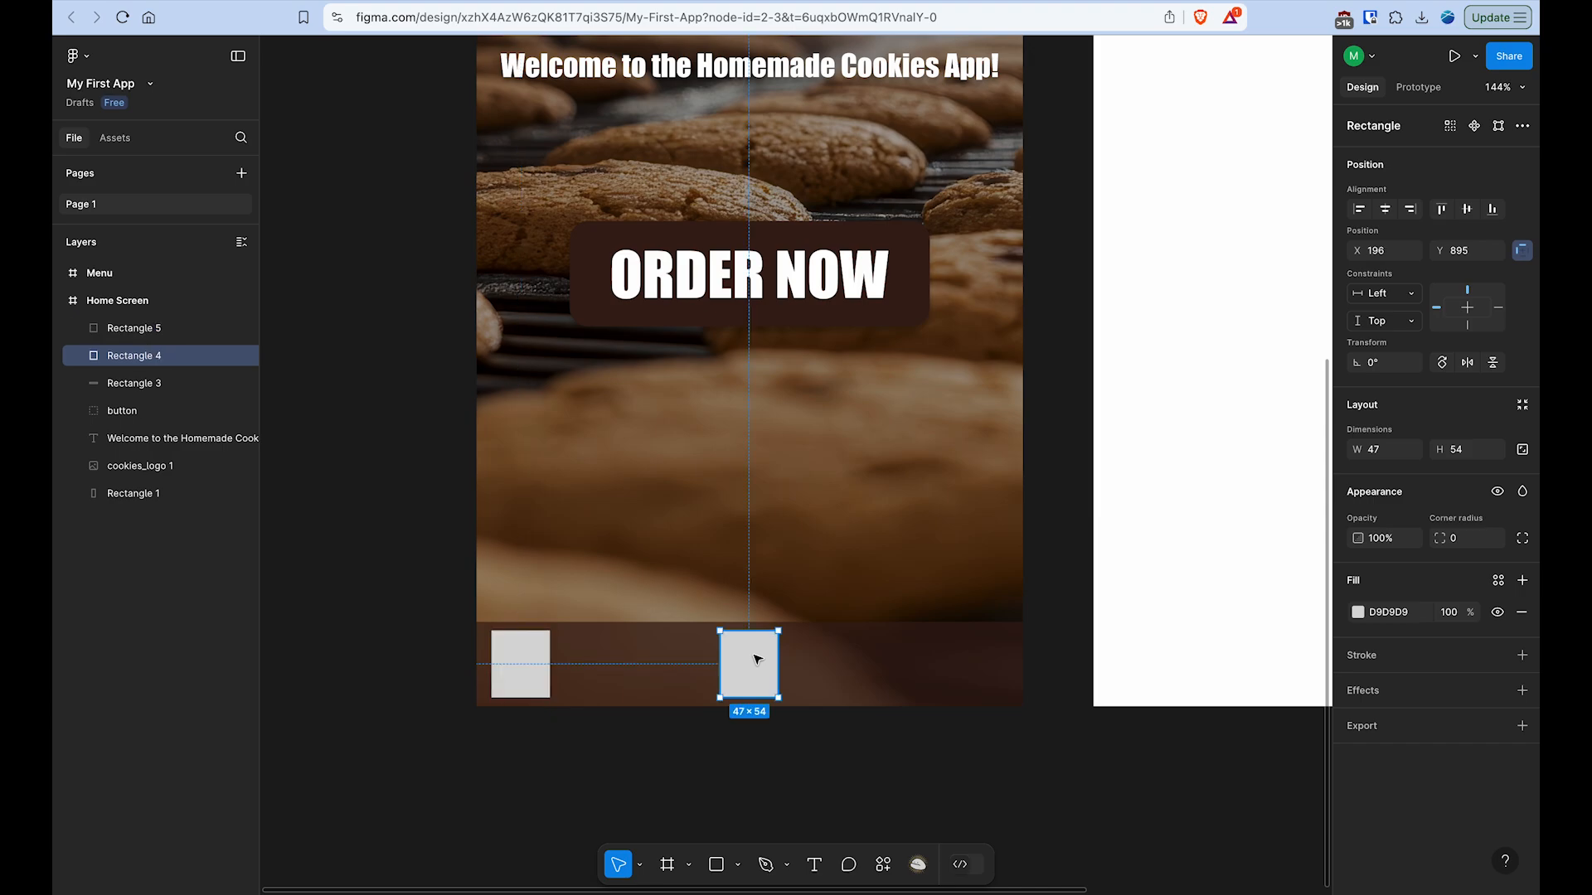
pyautogui.moveTo(756, 660); pyautogui.dragTo(986, 664)
# - Shift the middle small rectangle leftward and distribute the horizontal spacing of all three small rectangles
pyautogui.click(764, 659)
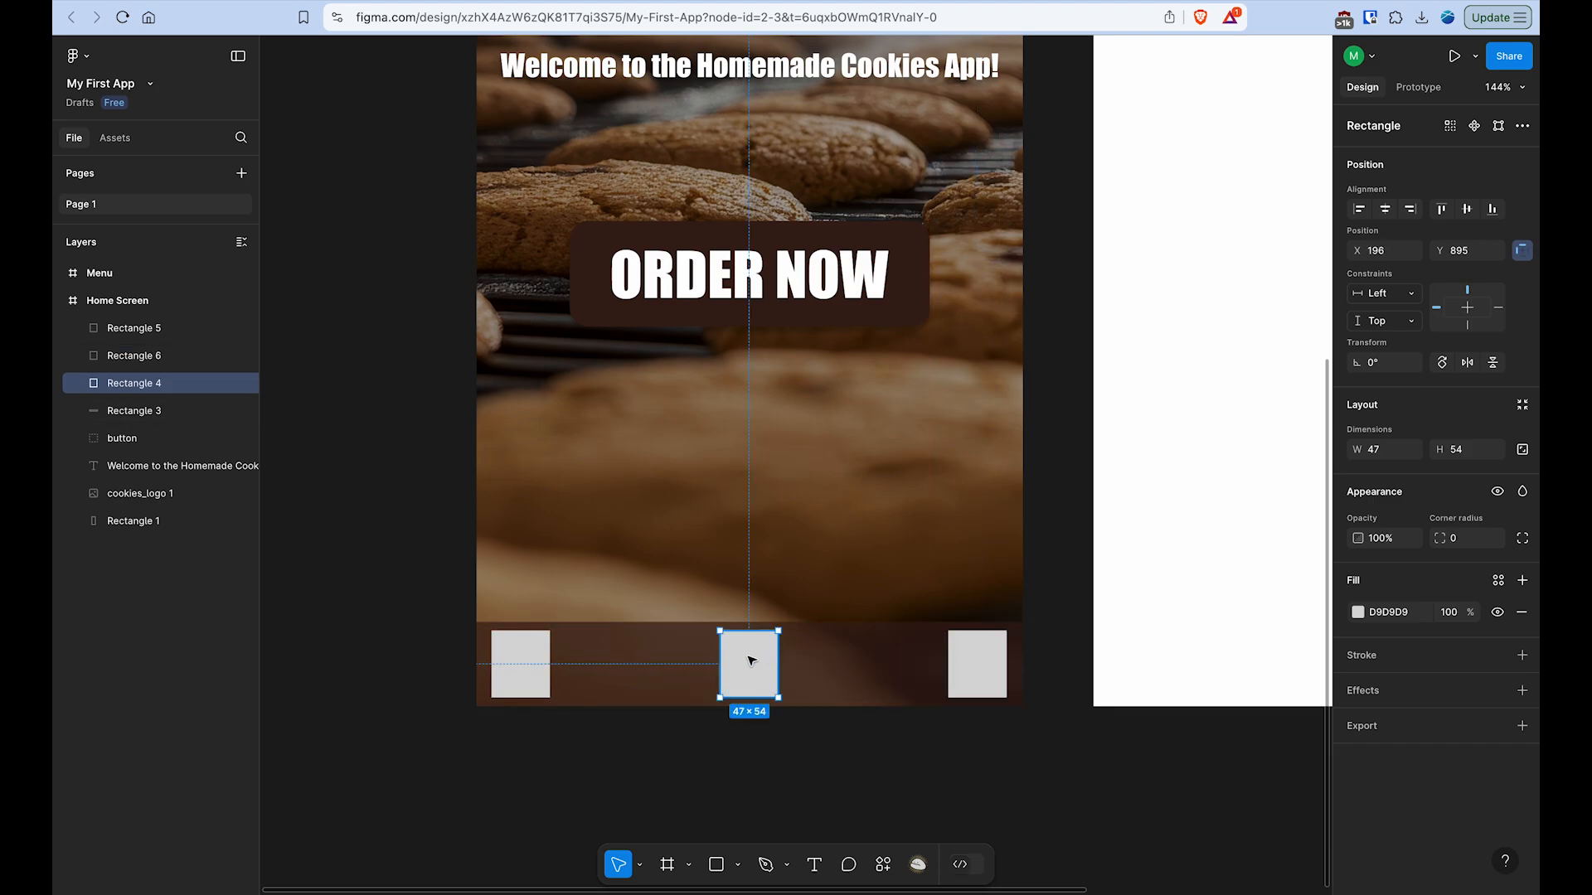
pyautogui.moveTo(751, 660); pyautogui.dragTo(712, 661)
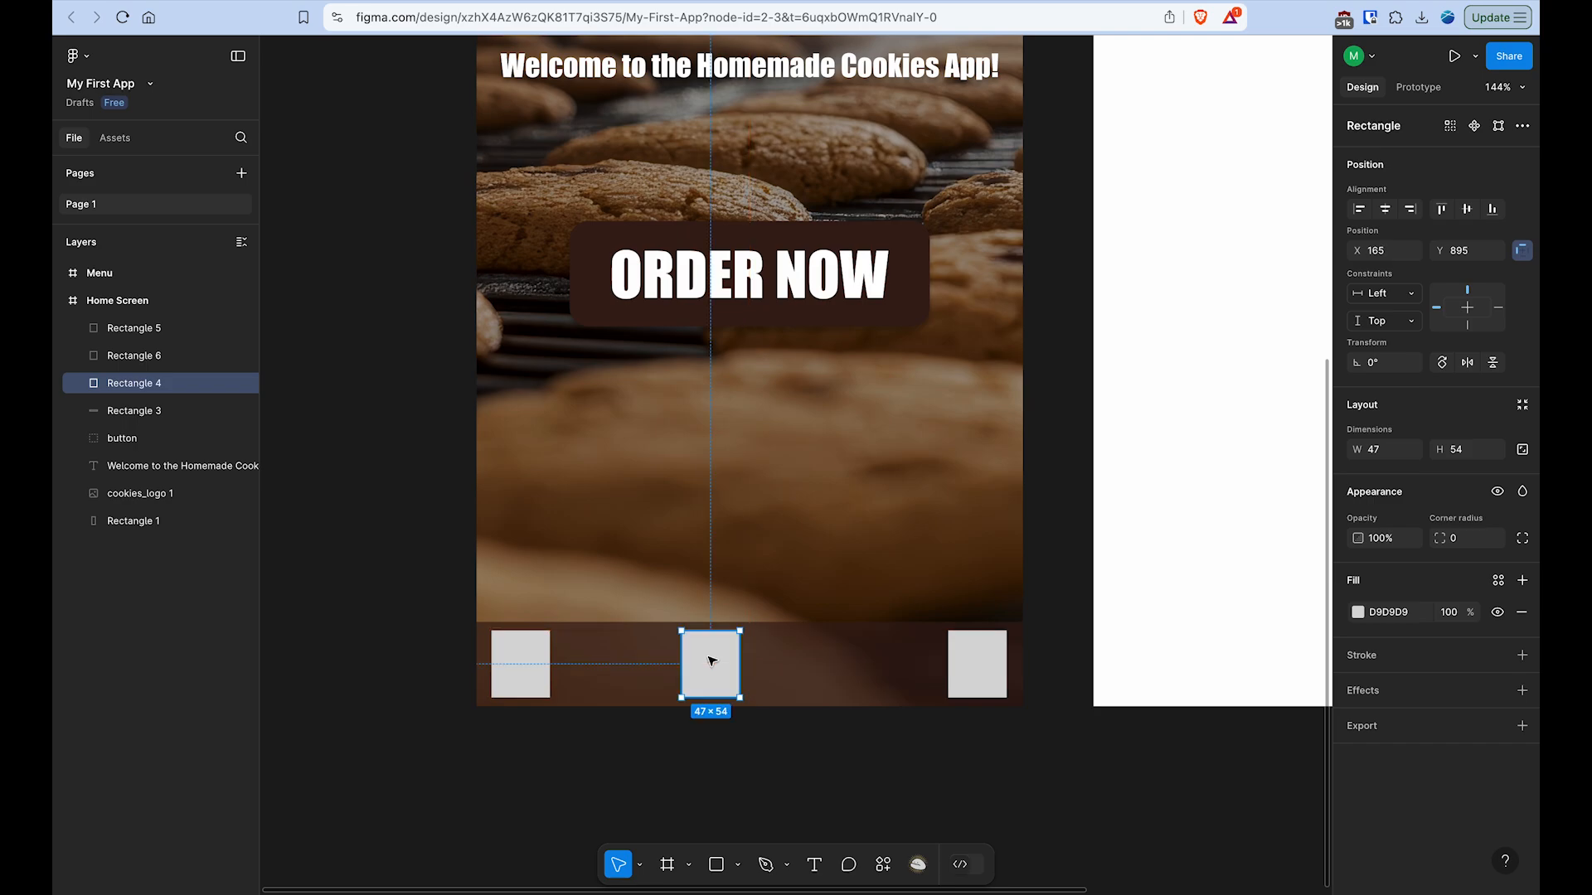
pyautogui.keyDown('shift'); pyautogui.click(519, 651); pyautogui.keyUp('shift')
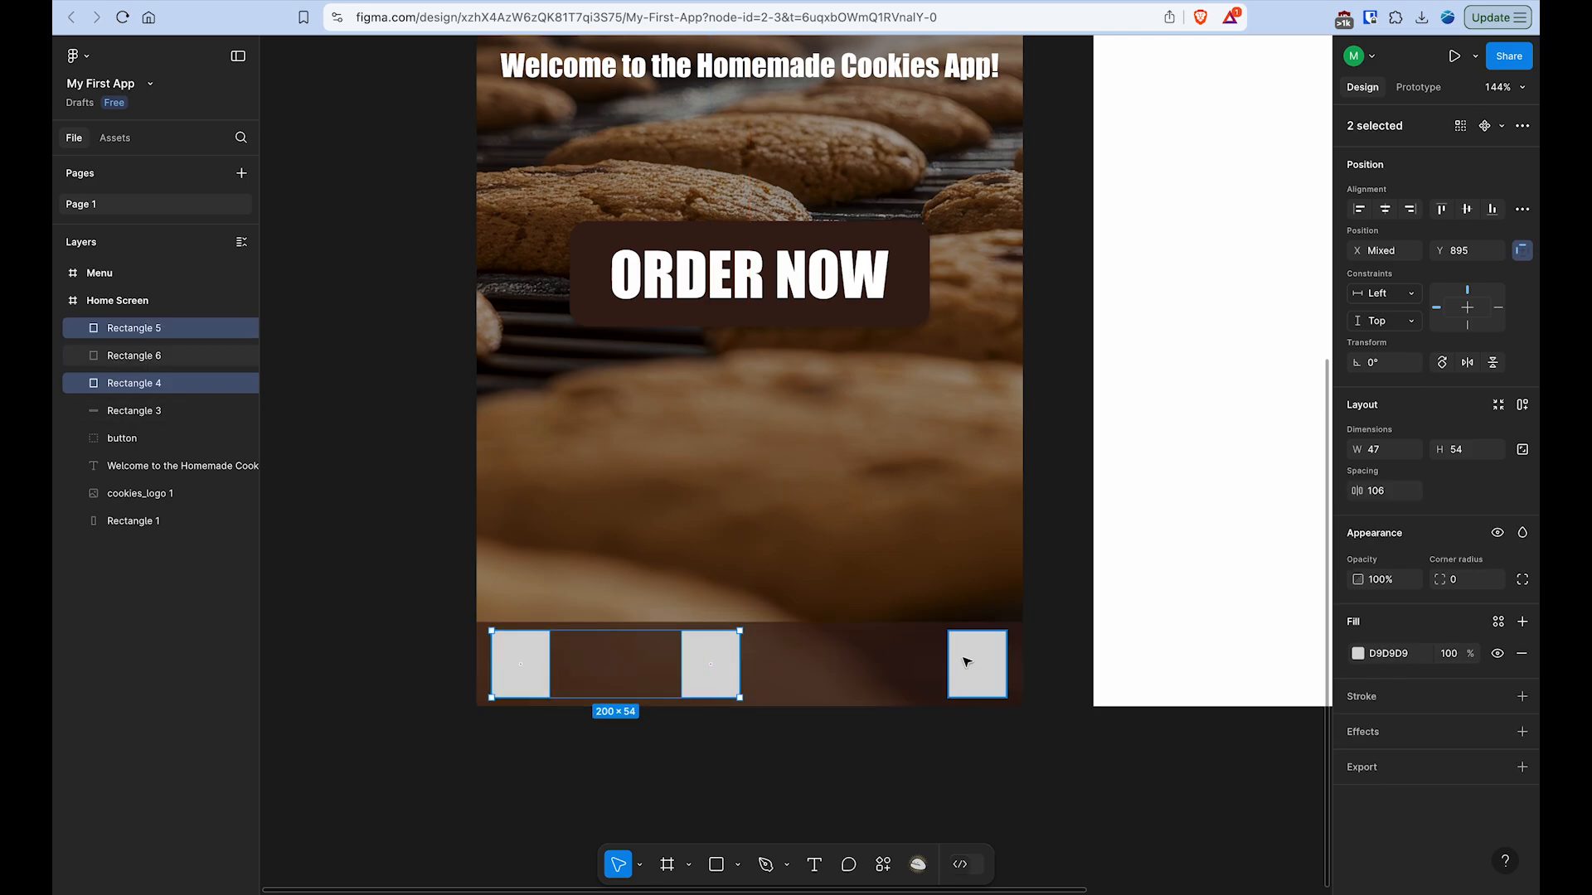
pyautogui.keyDown('shift'); pyautogui.click(970, 660); pyautogui.keyUp('shift')
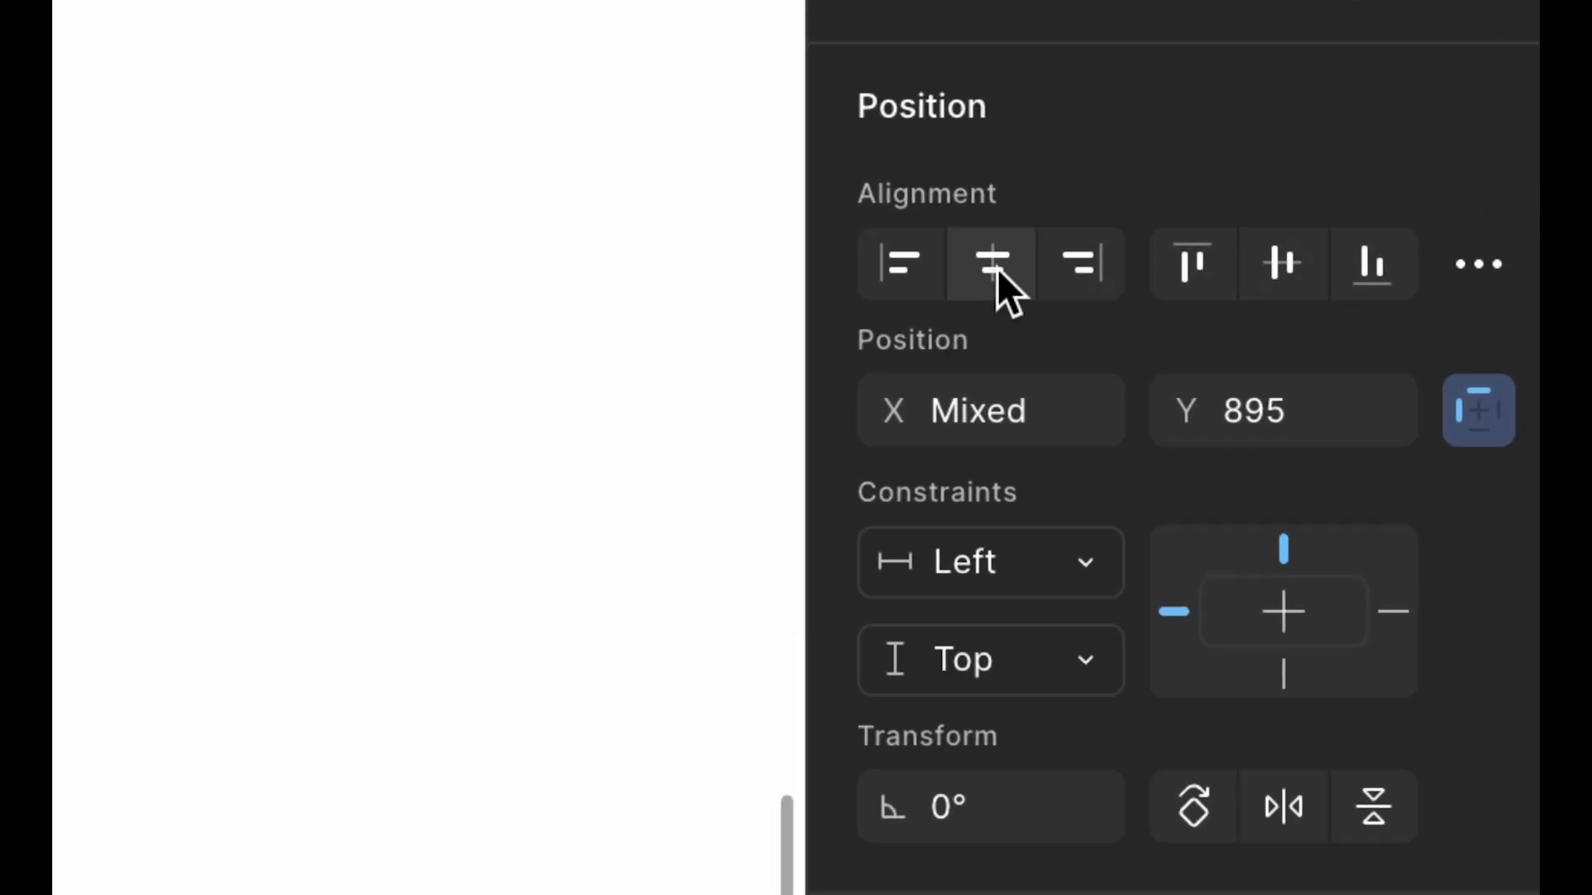
pyautogui.click(1457, 266)
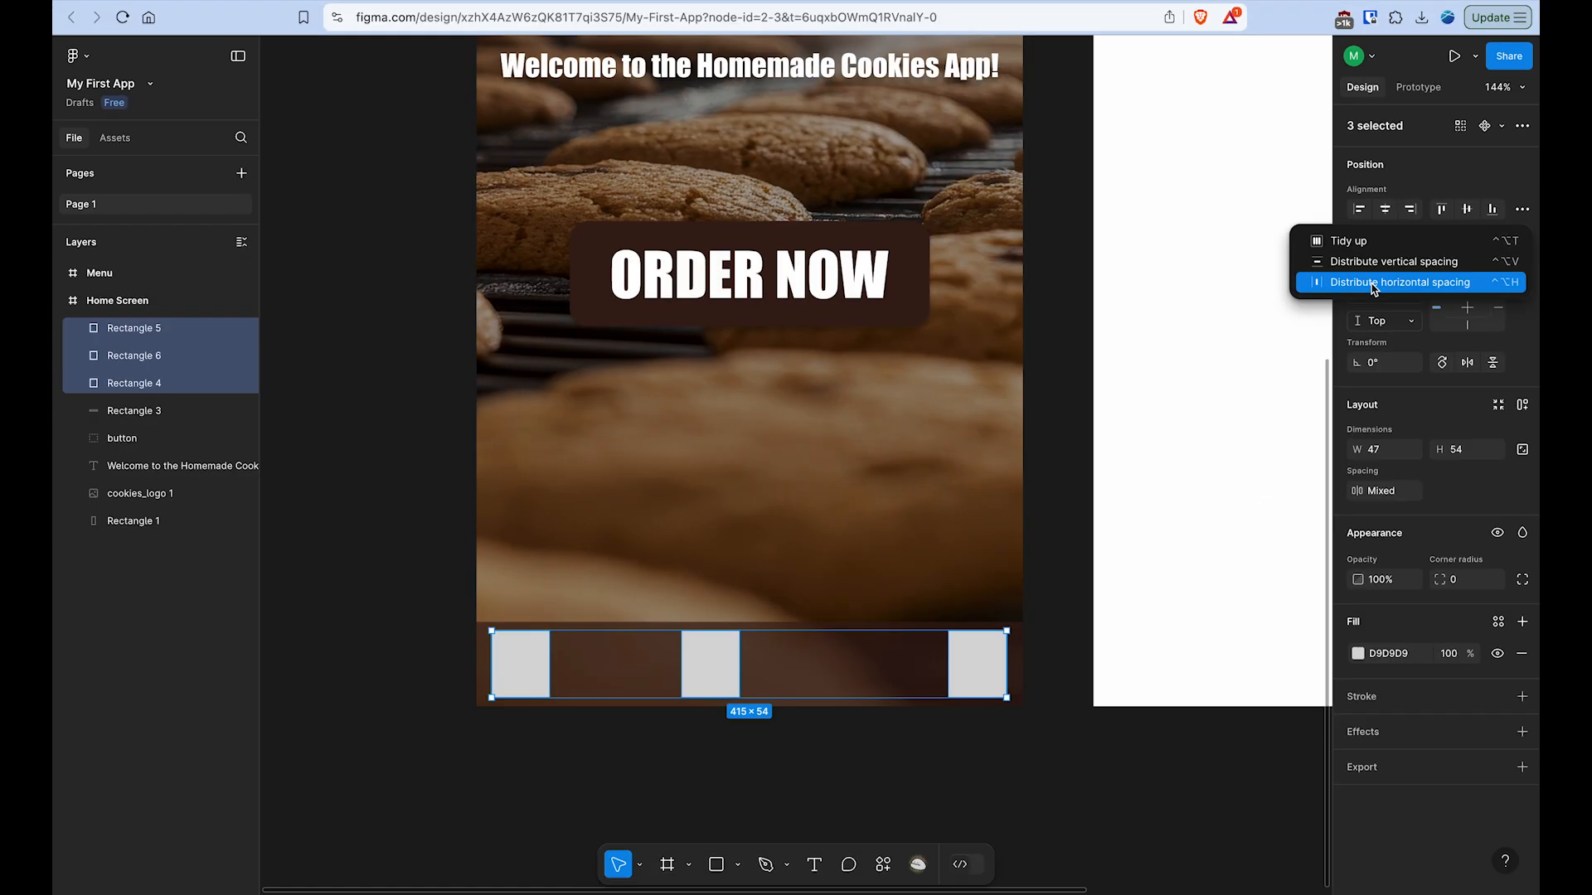
pyautogui.click(1406, 288)
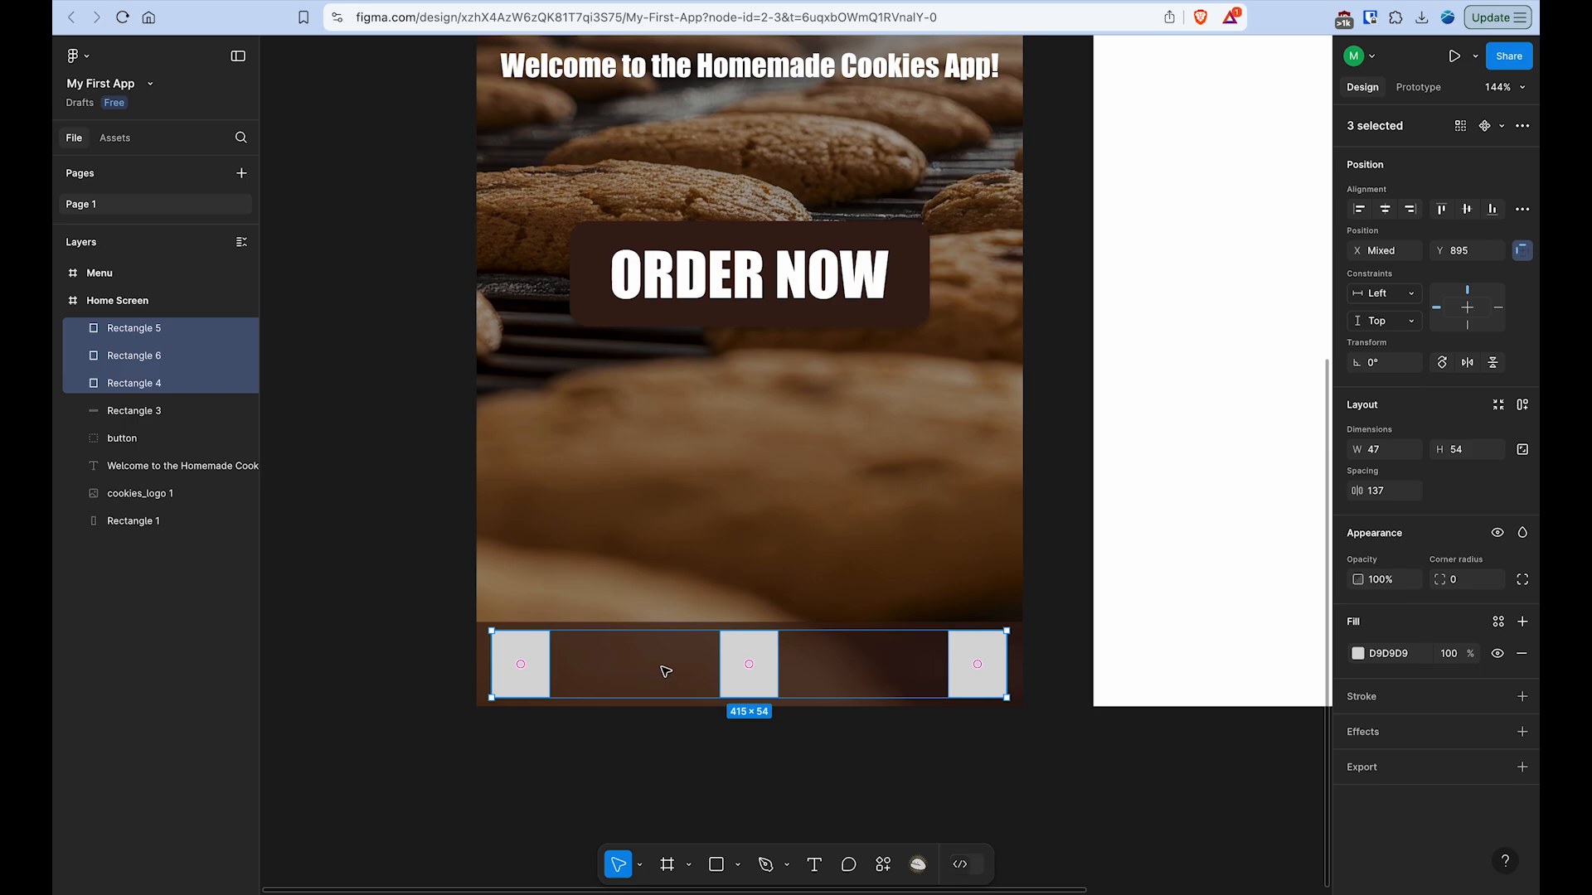
# - Check the right small rectangle's distances to the bar's edges and inspect each of the three small rectangles
pyautogui.click(989, 653)
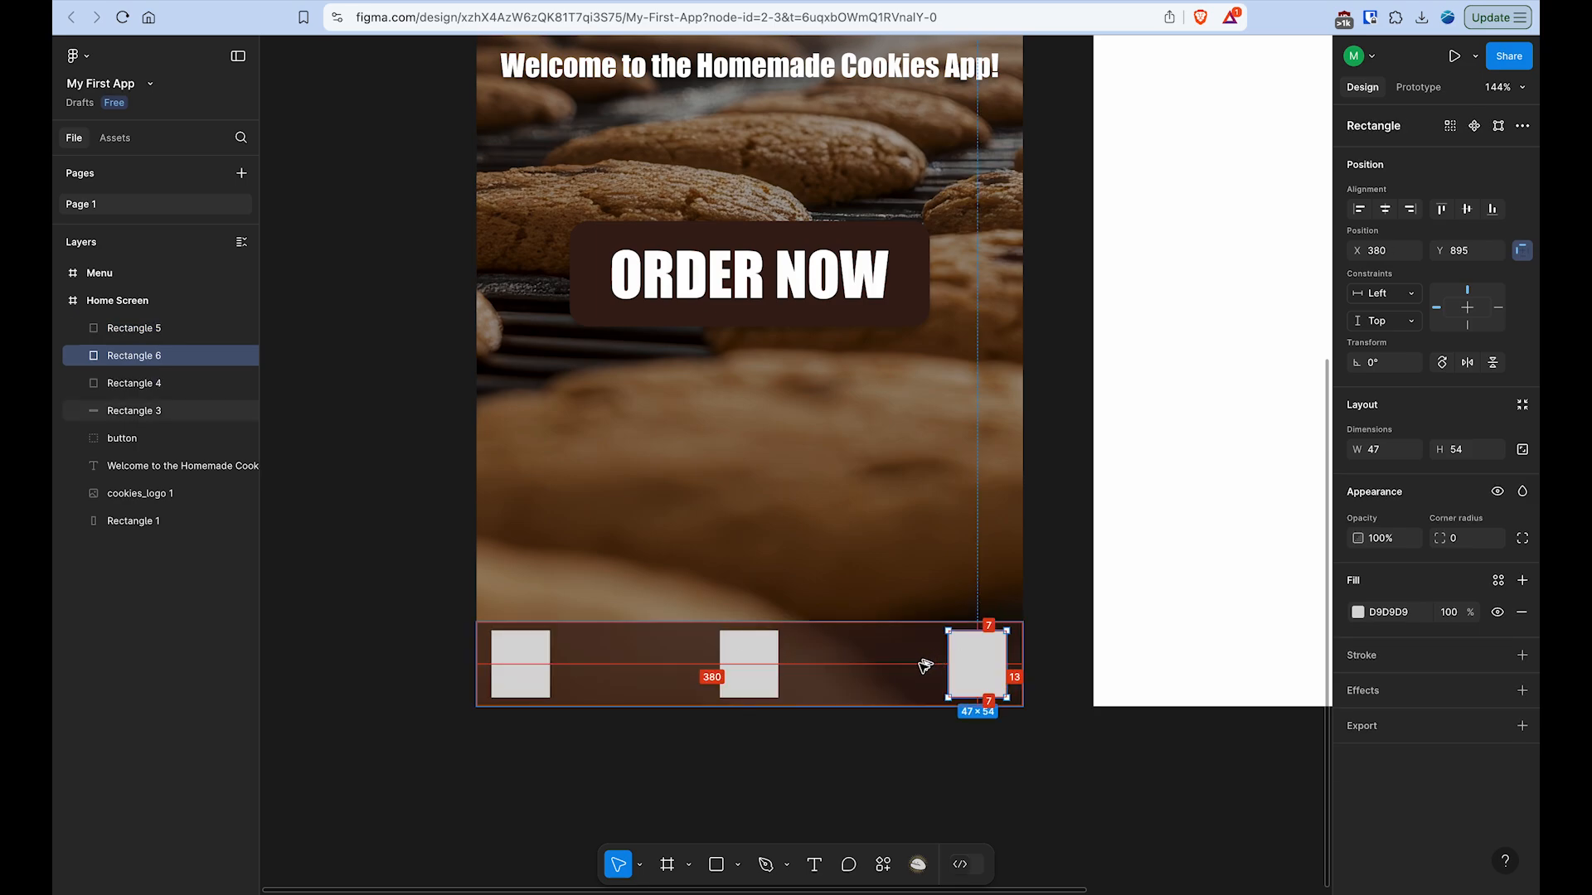
pyautogui.moveTo(989, 653)
pyautogui.mouseDown()
pyautogui.moveTo(954, 660)
pyautogui.moveTo(980, 661)
pyautogui.mouseUp()
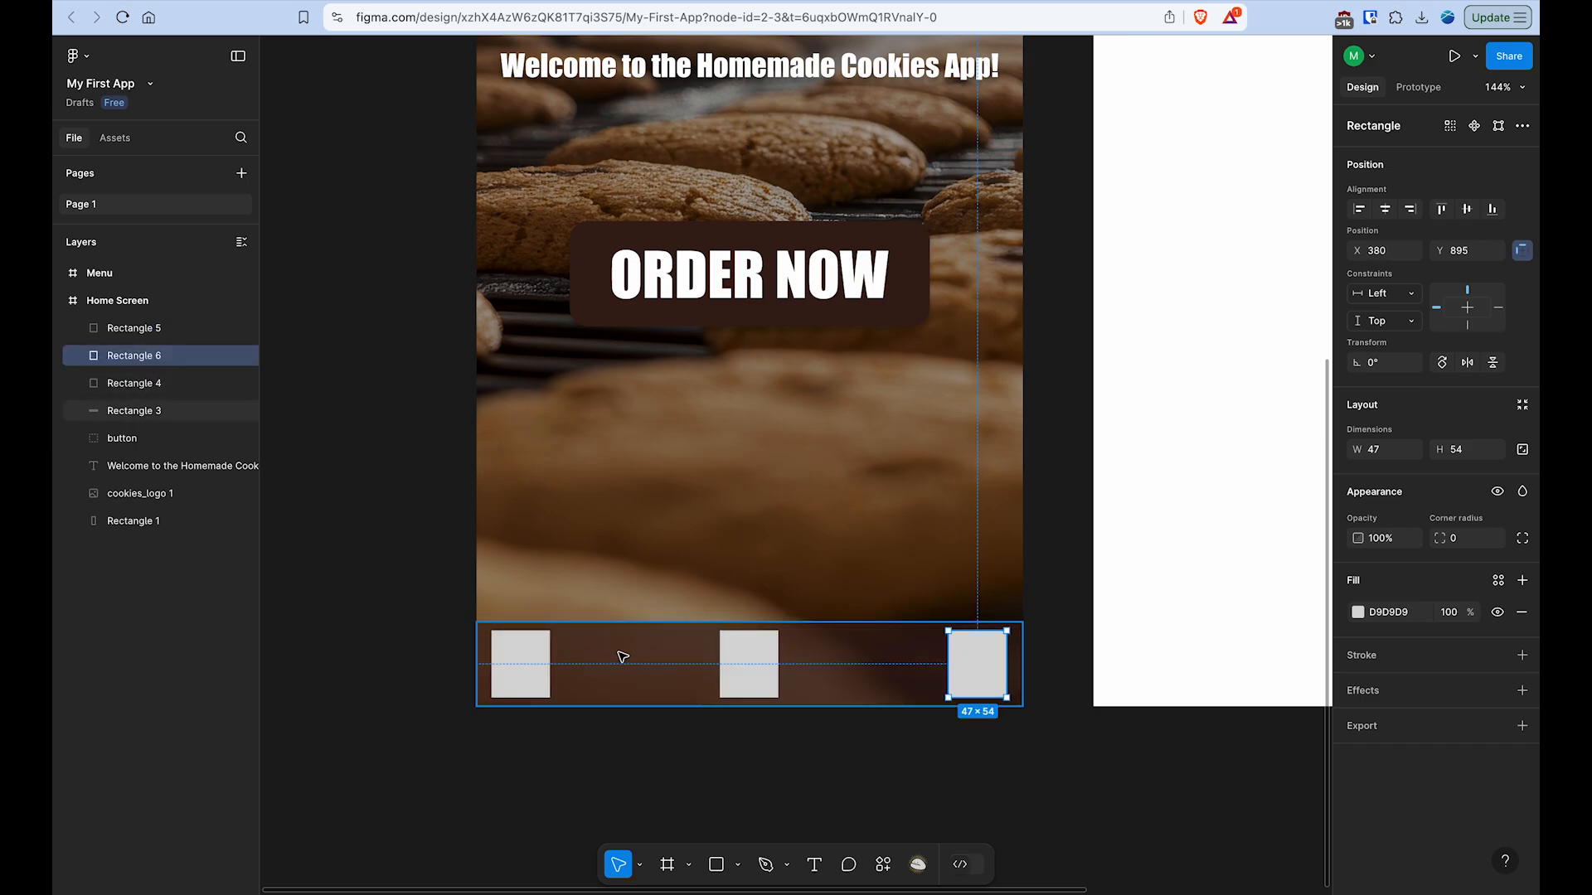
pyautogui.click(523, 653)
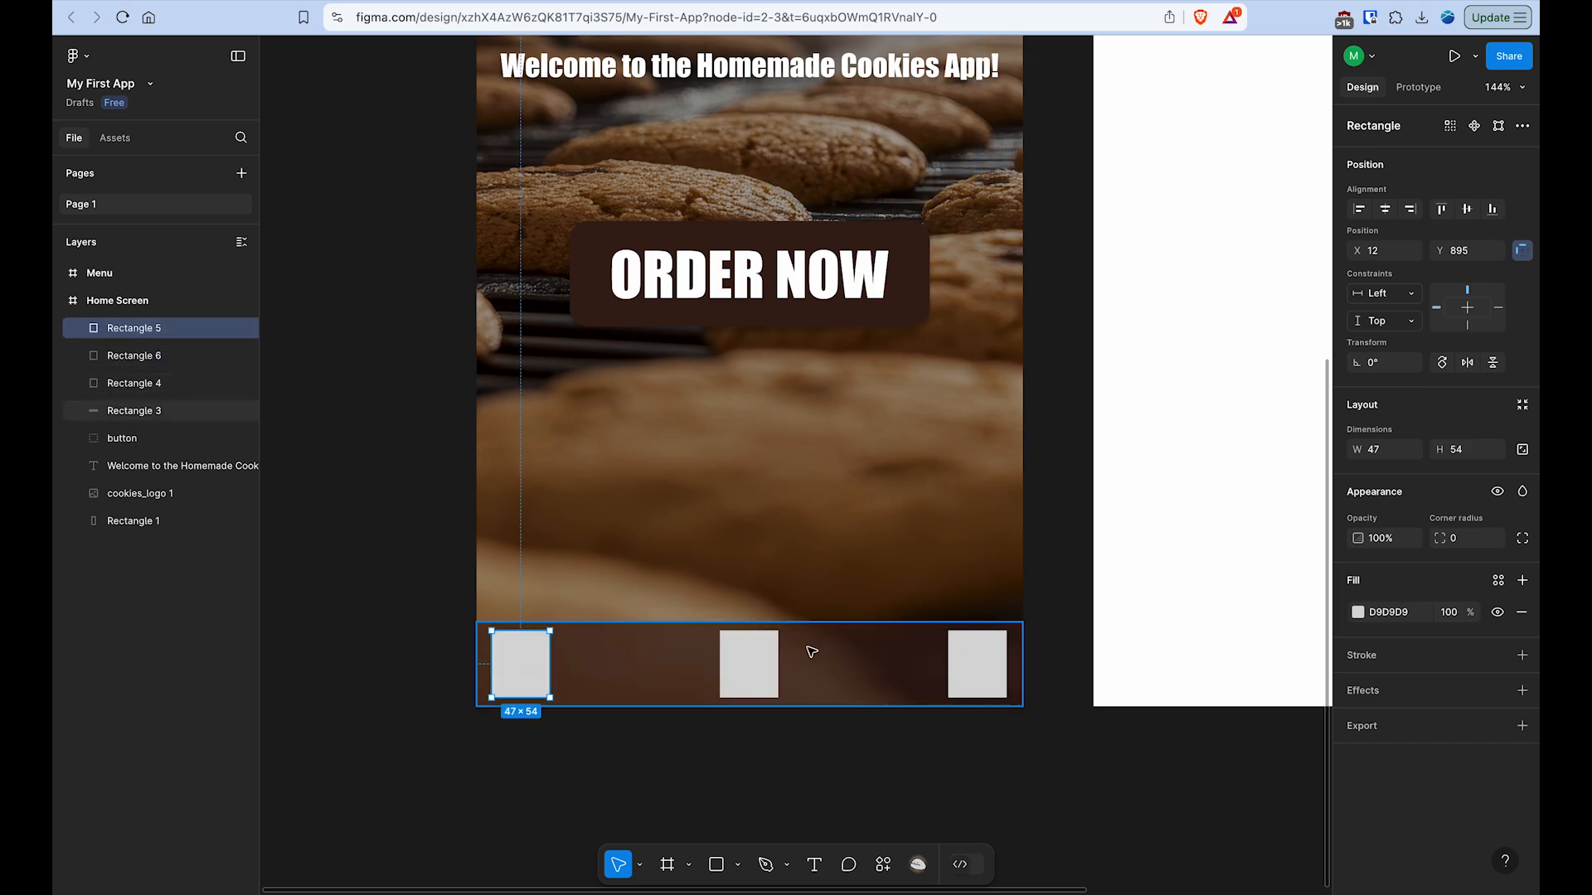
pyautogui.click(749, 655)
pyautogui.click(1000, 669)
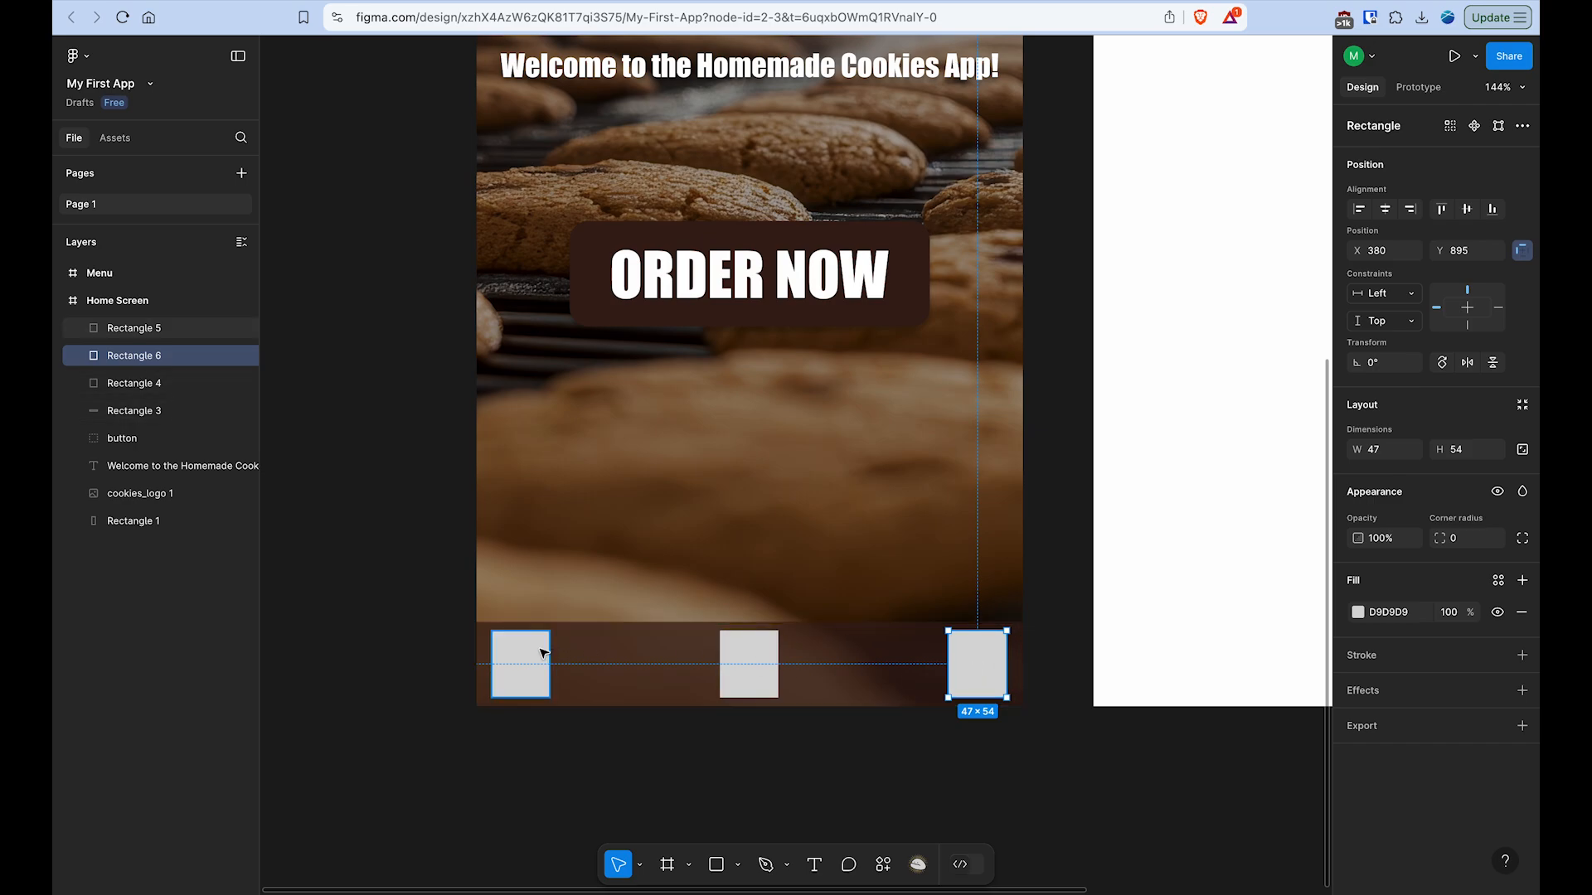
# - Import home_icon.png and fit it over the left small rectangle in the bottom bar at about 48 × 48
pyautogui.click(738, 866)
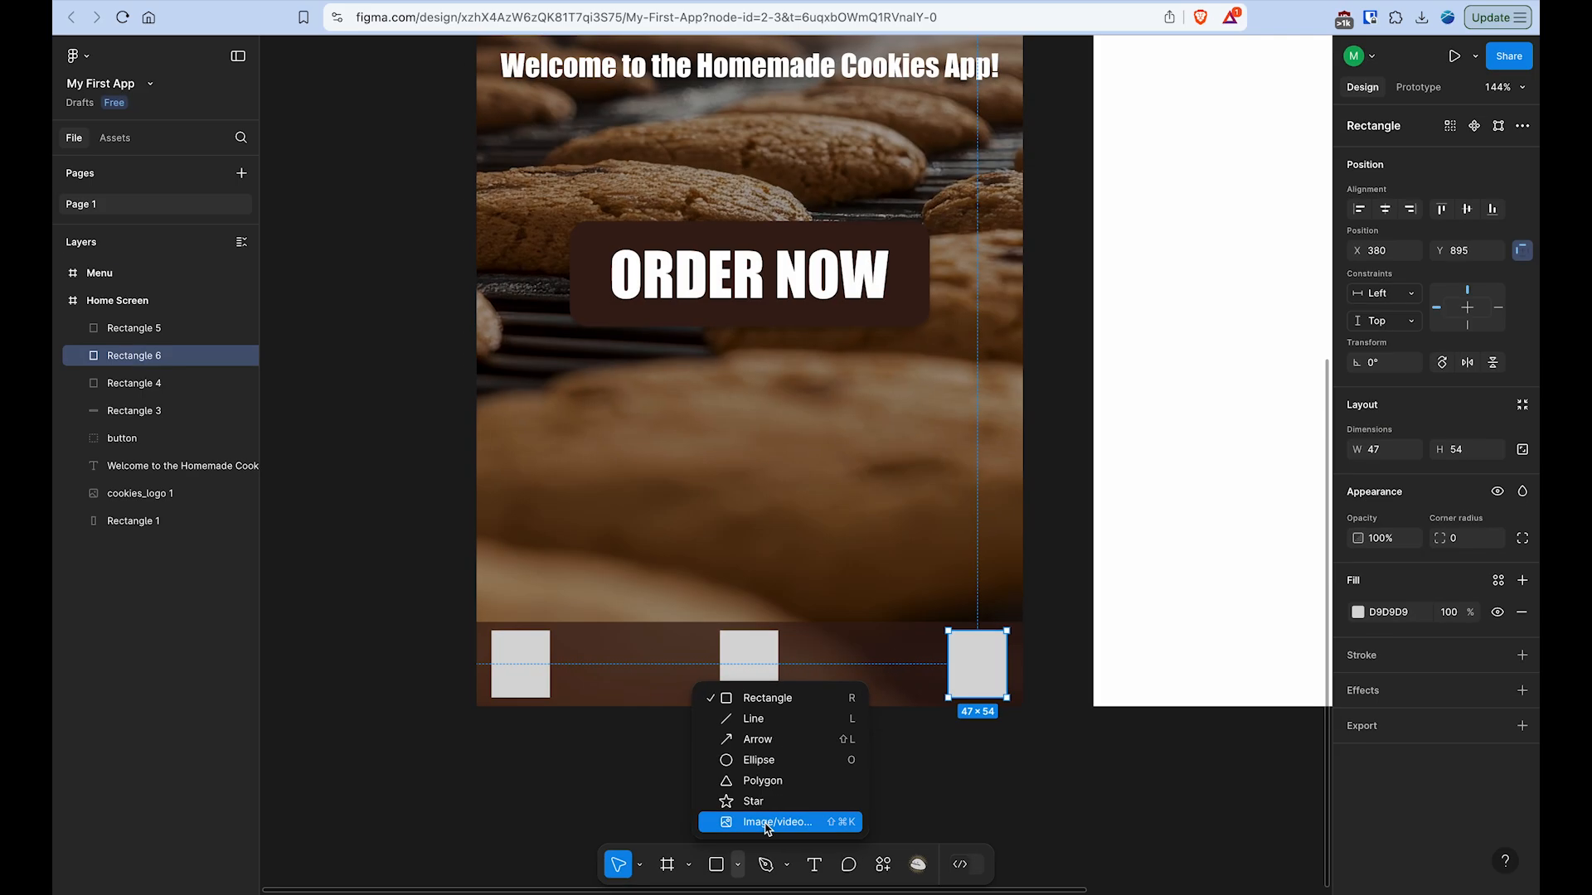
pyautogui.click(767, 814)
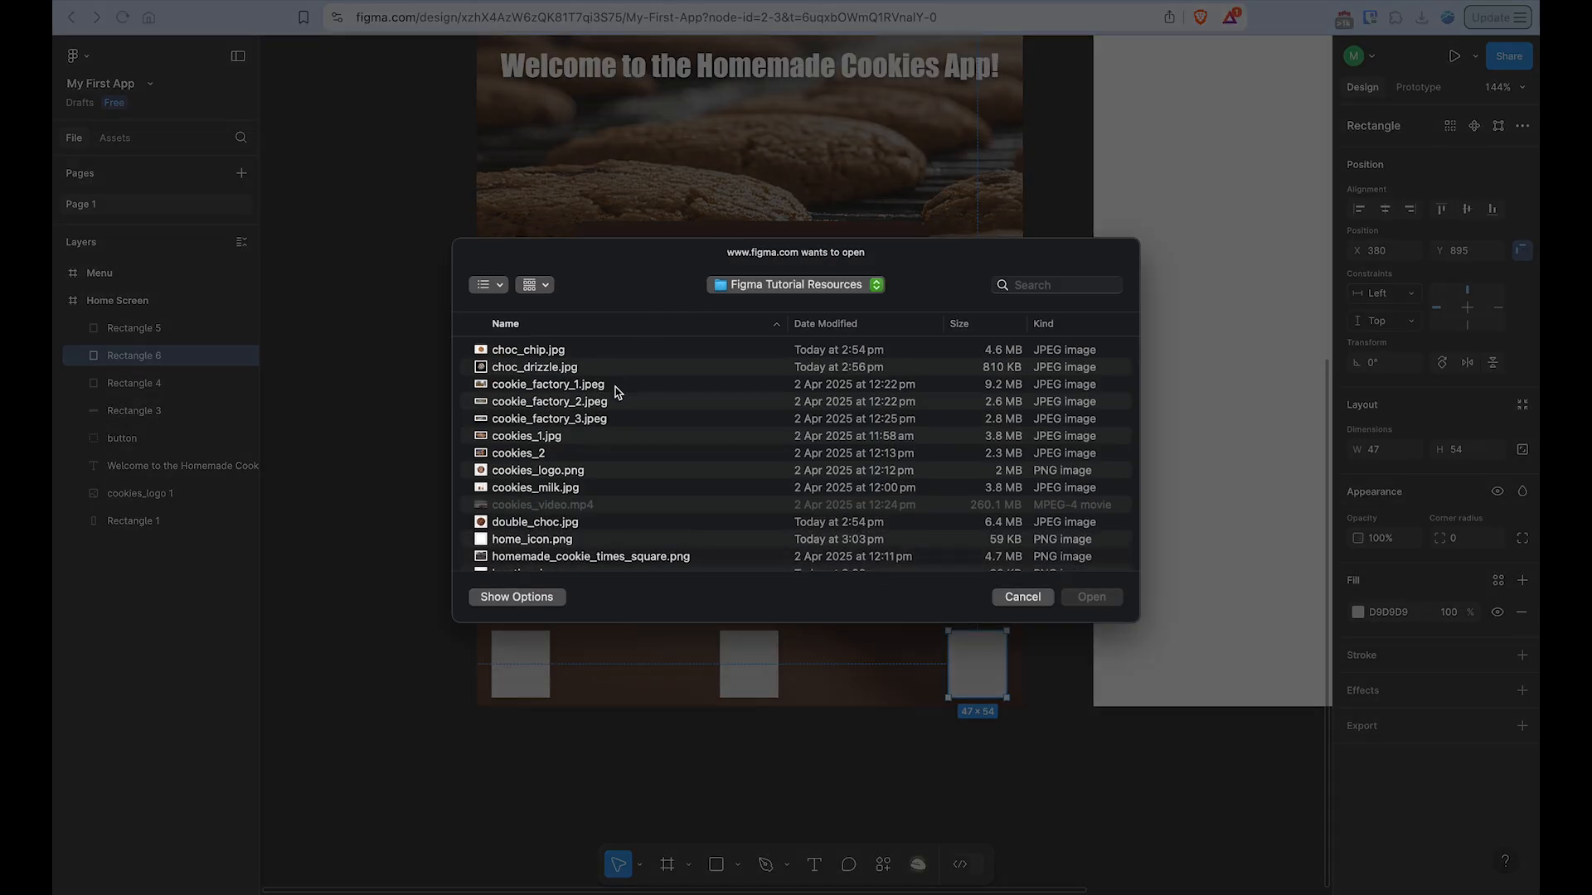
pyautogui.scroll(-1, 502, 534)
pyautogui.scroll(-3, 502, 534)
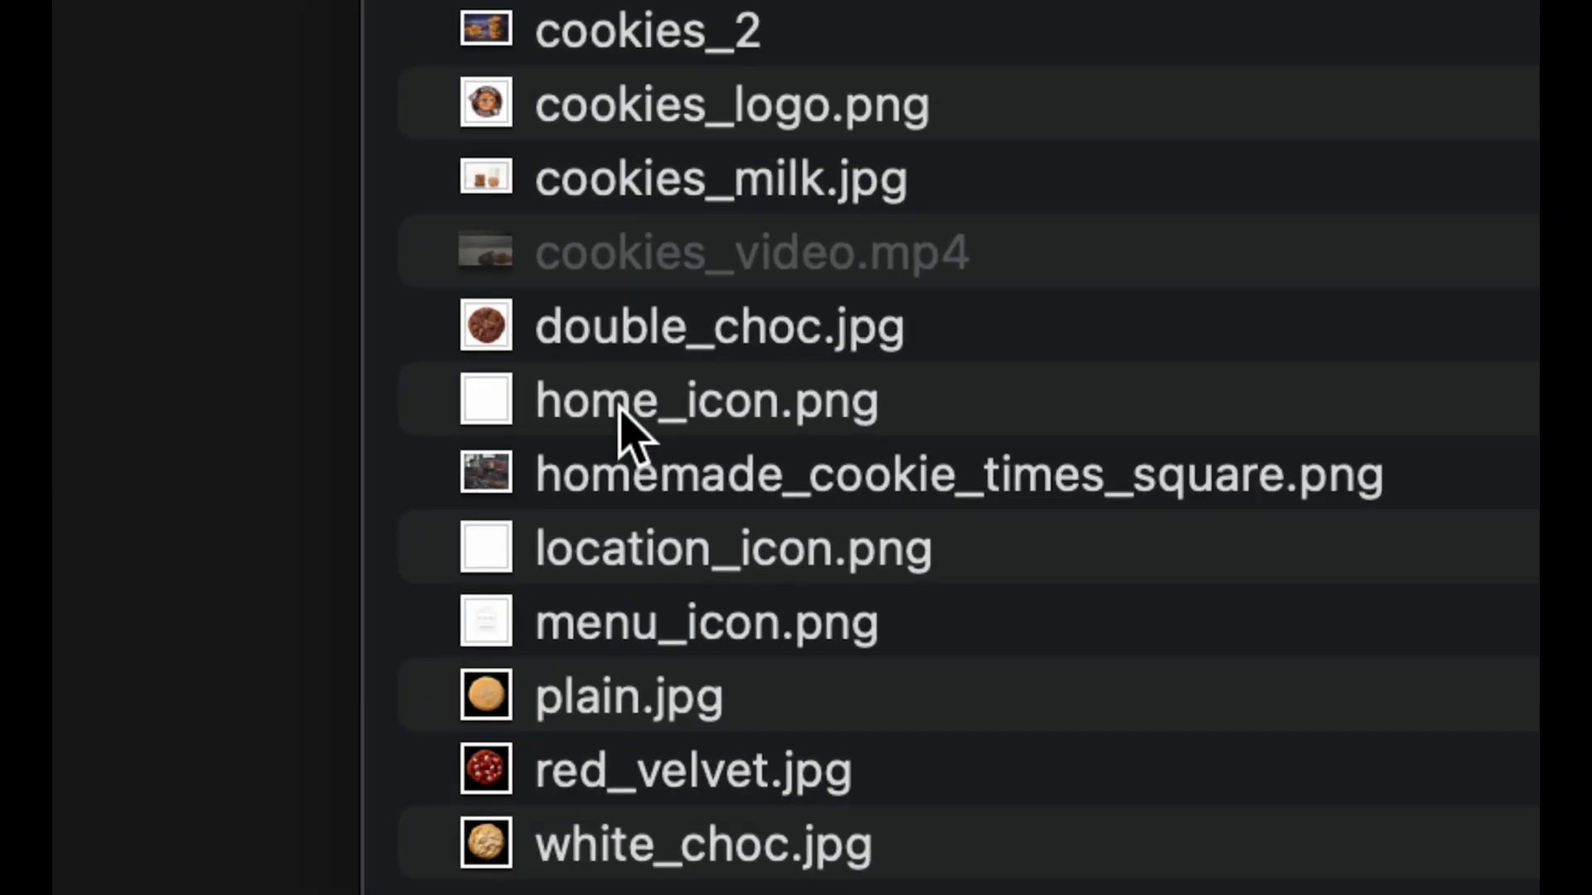
pyautogui.click(620, 408)
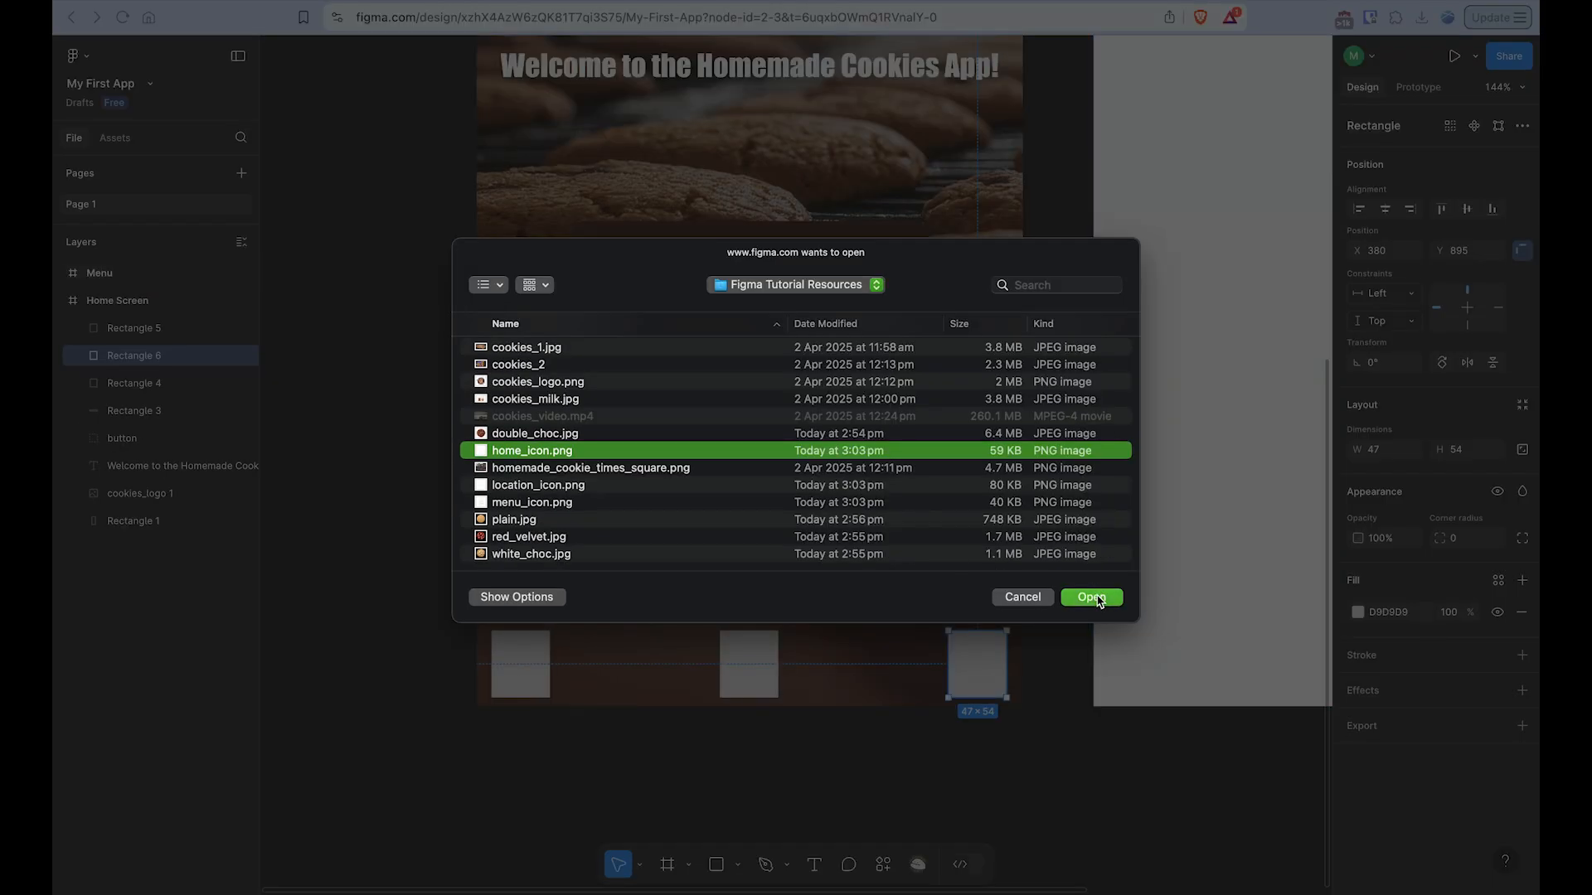
pyautogui.click(1098, 601)
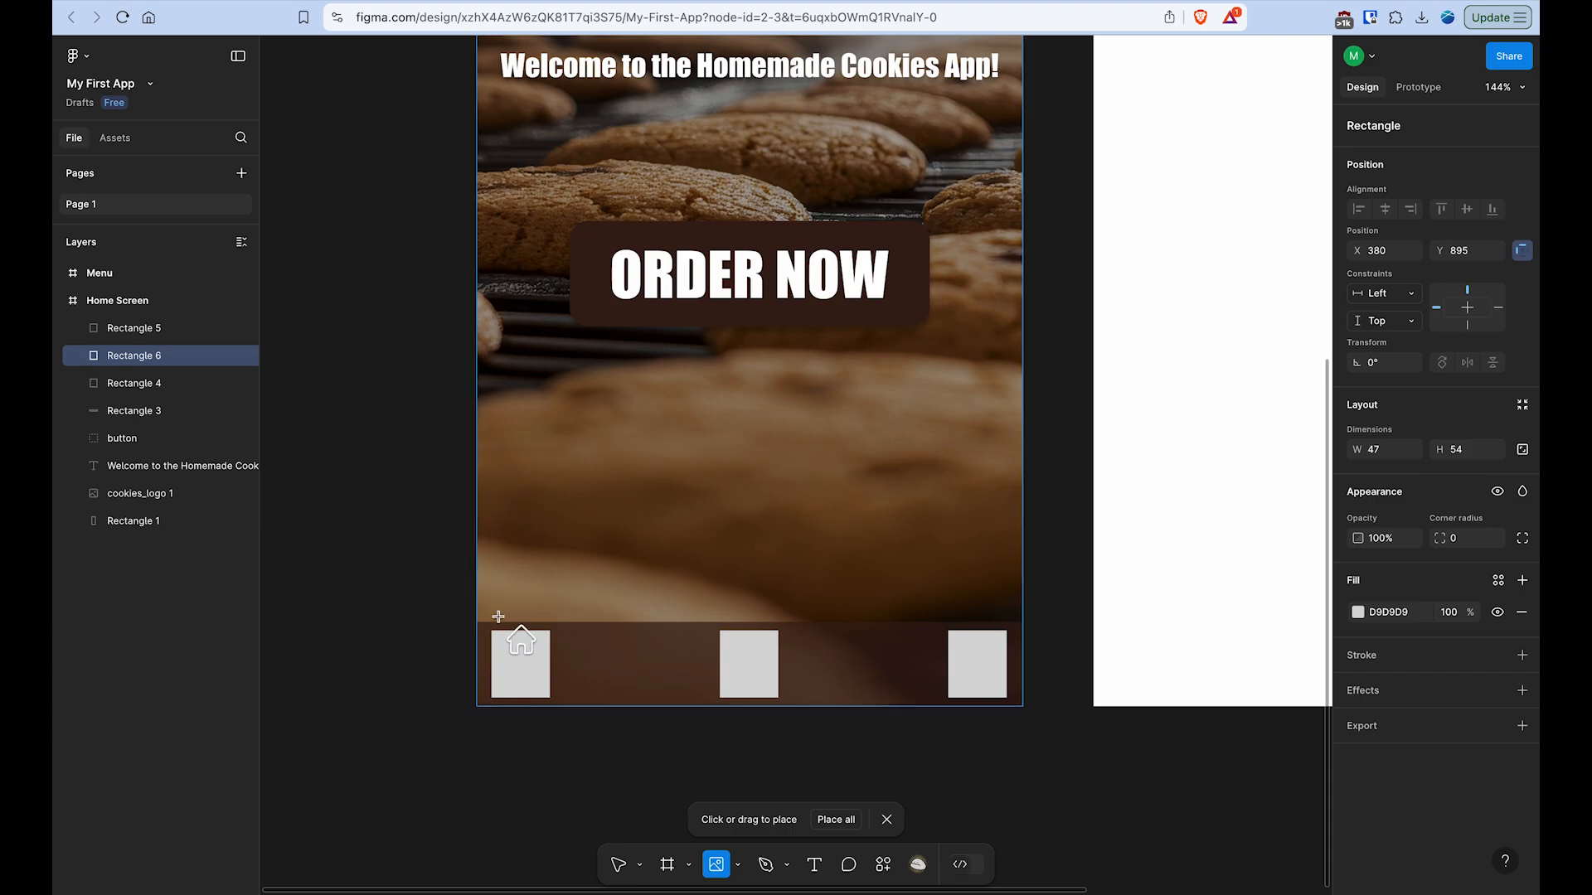
pyautogui.scroll(10, 499, 617)
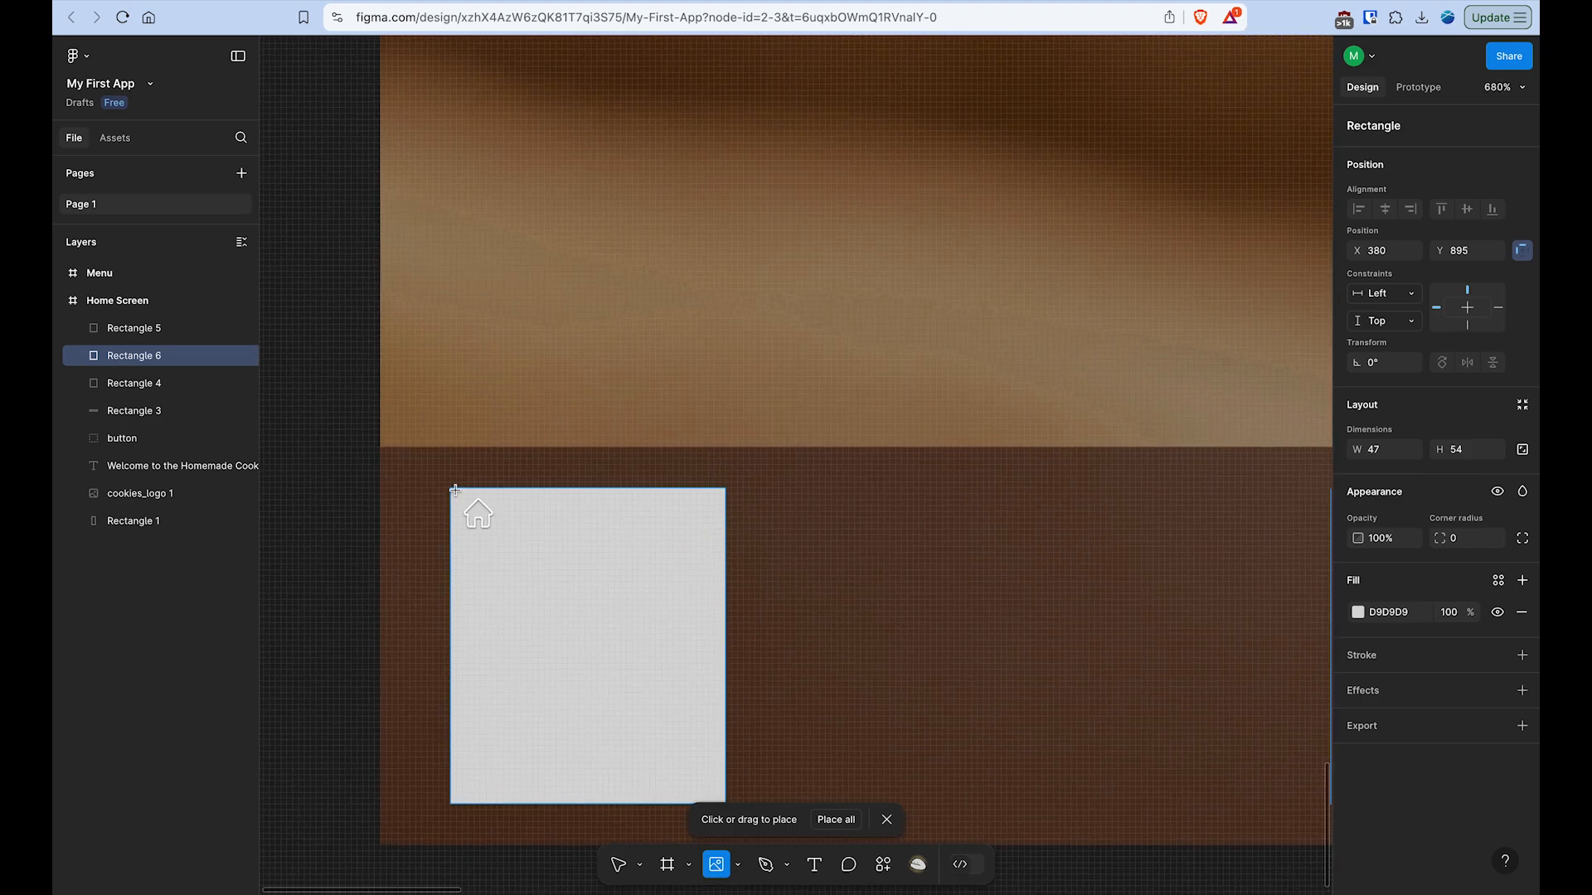
pyautogui.moveTo(455, 490); pyautogui.dragTo(676, 756)
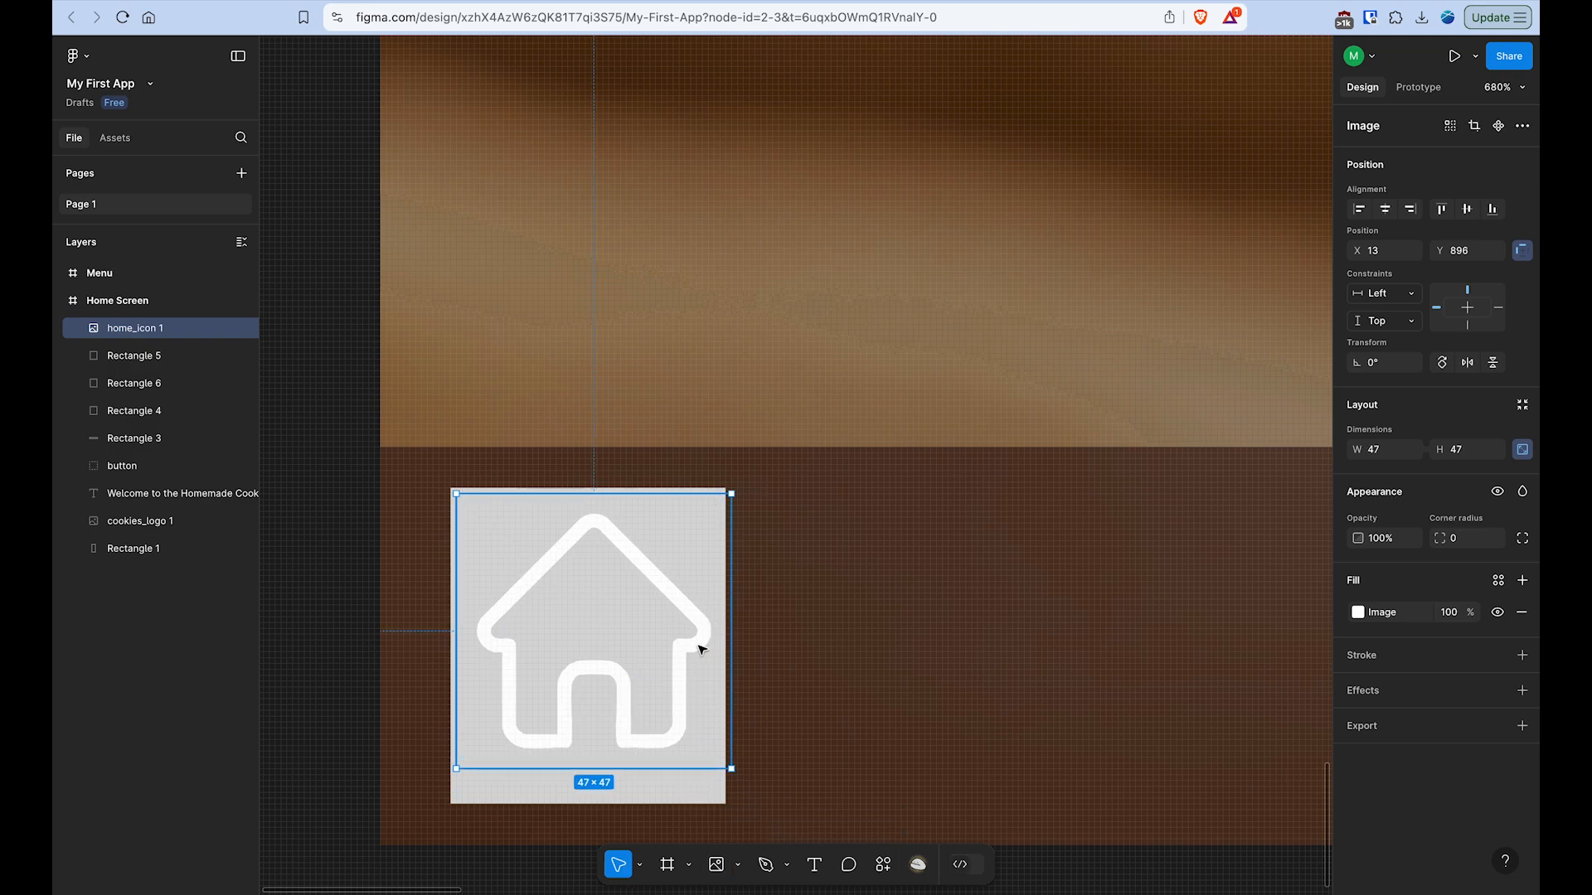
pyautogui.moveTo(701, 649); pyautogui.dragTo(689, 644)
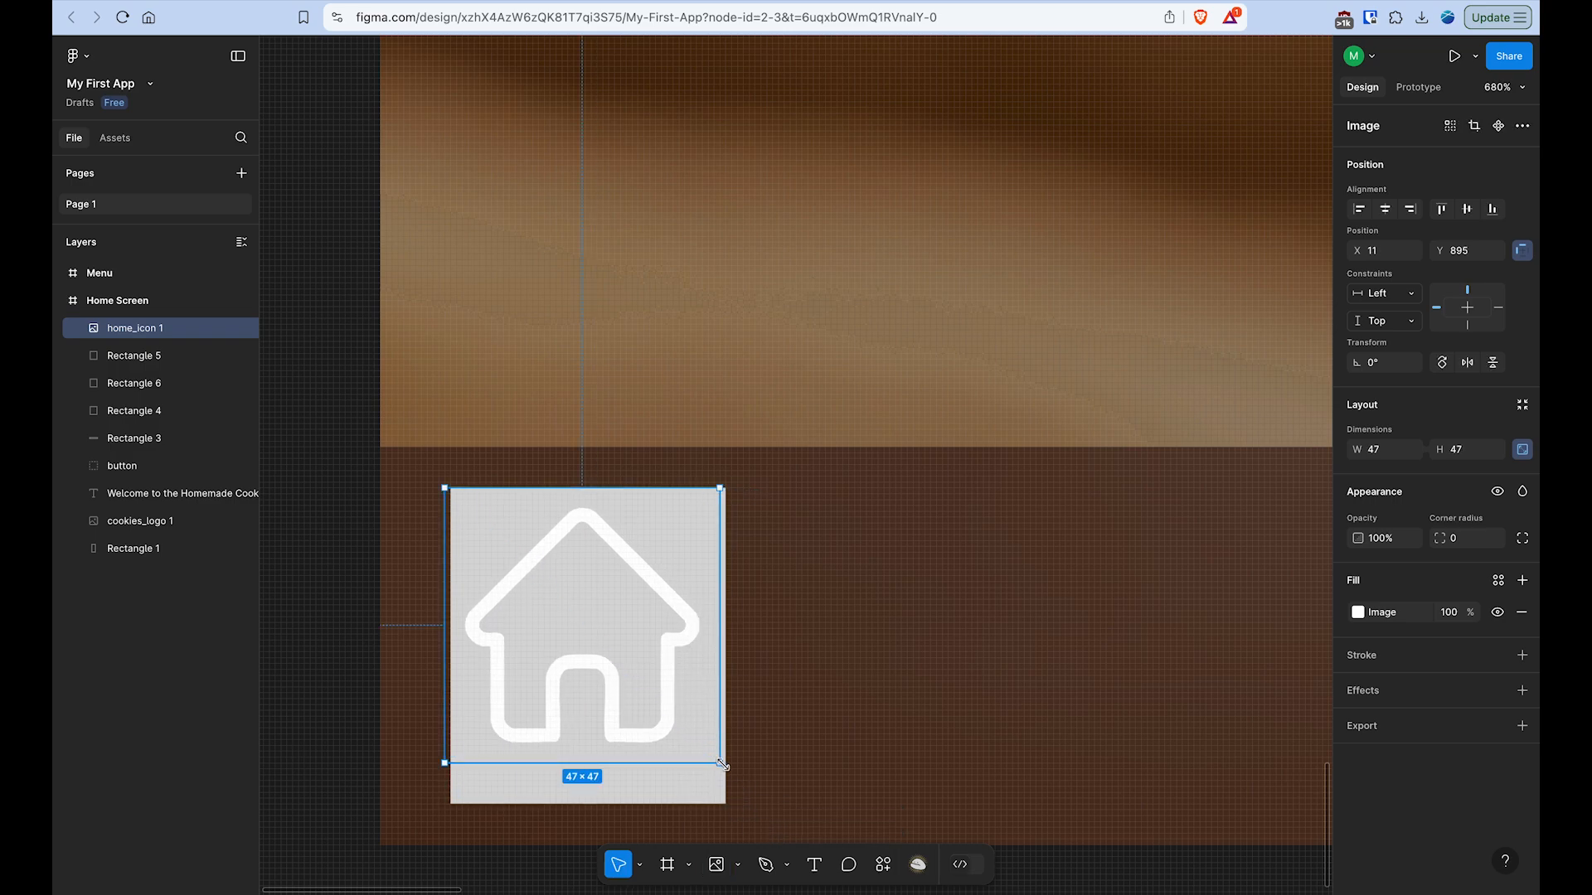
pyautogui.moveTo(722, 764); pyautogui.dragTo(727, 770)
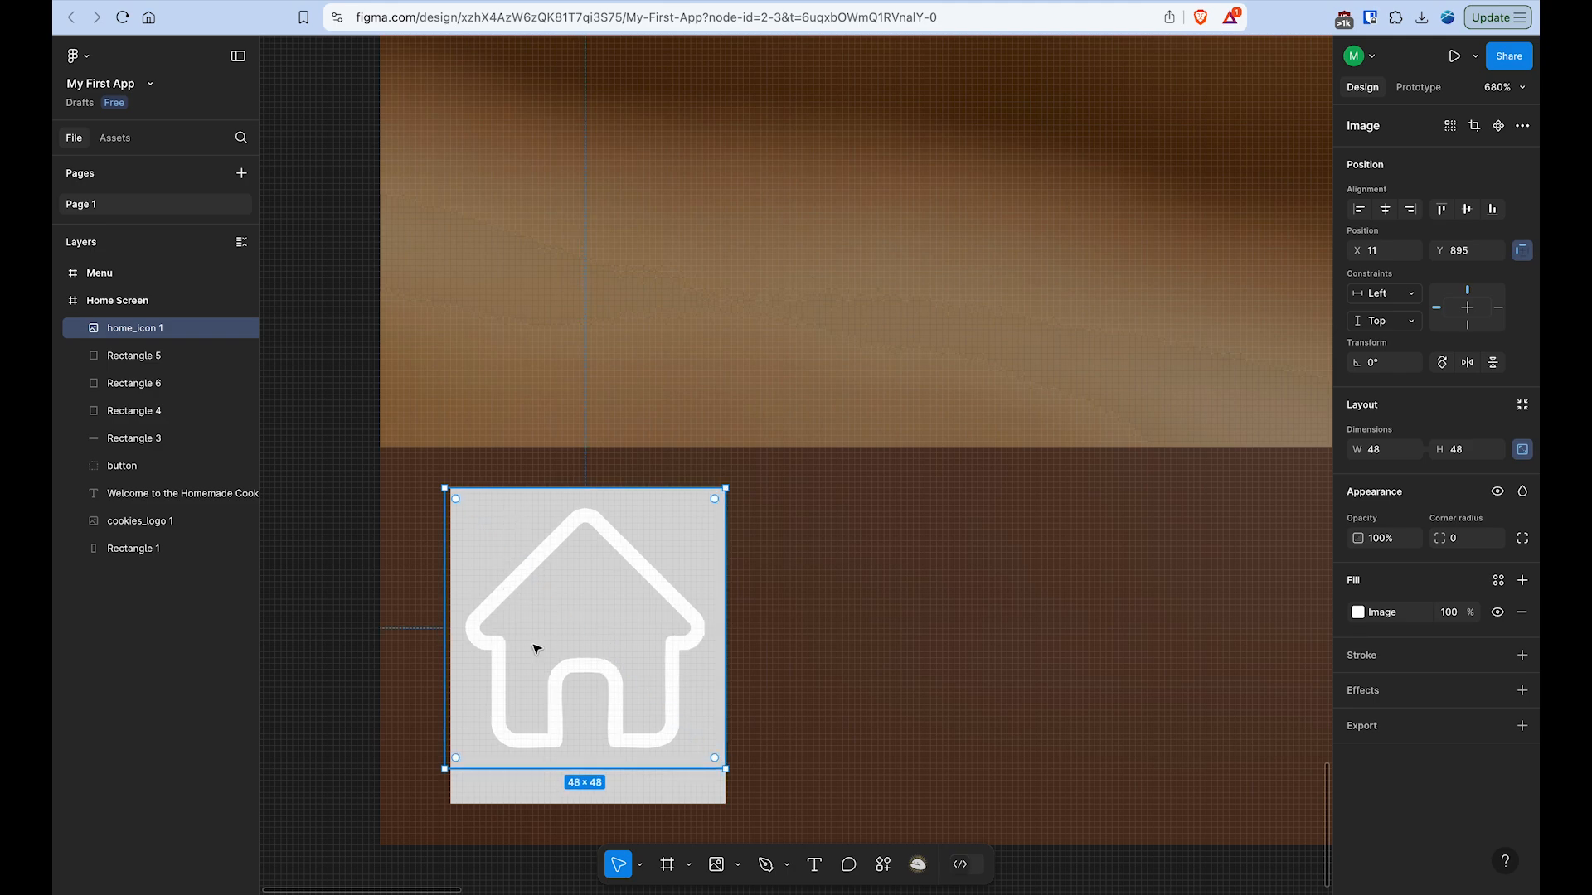
# - Shrink the home icon to 47 × 47 to match the left rectangle's width and centre it vertically on that rectangle
pyautogui.moveTo(452, 766); pyautogui.dragTo(462, 756)
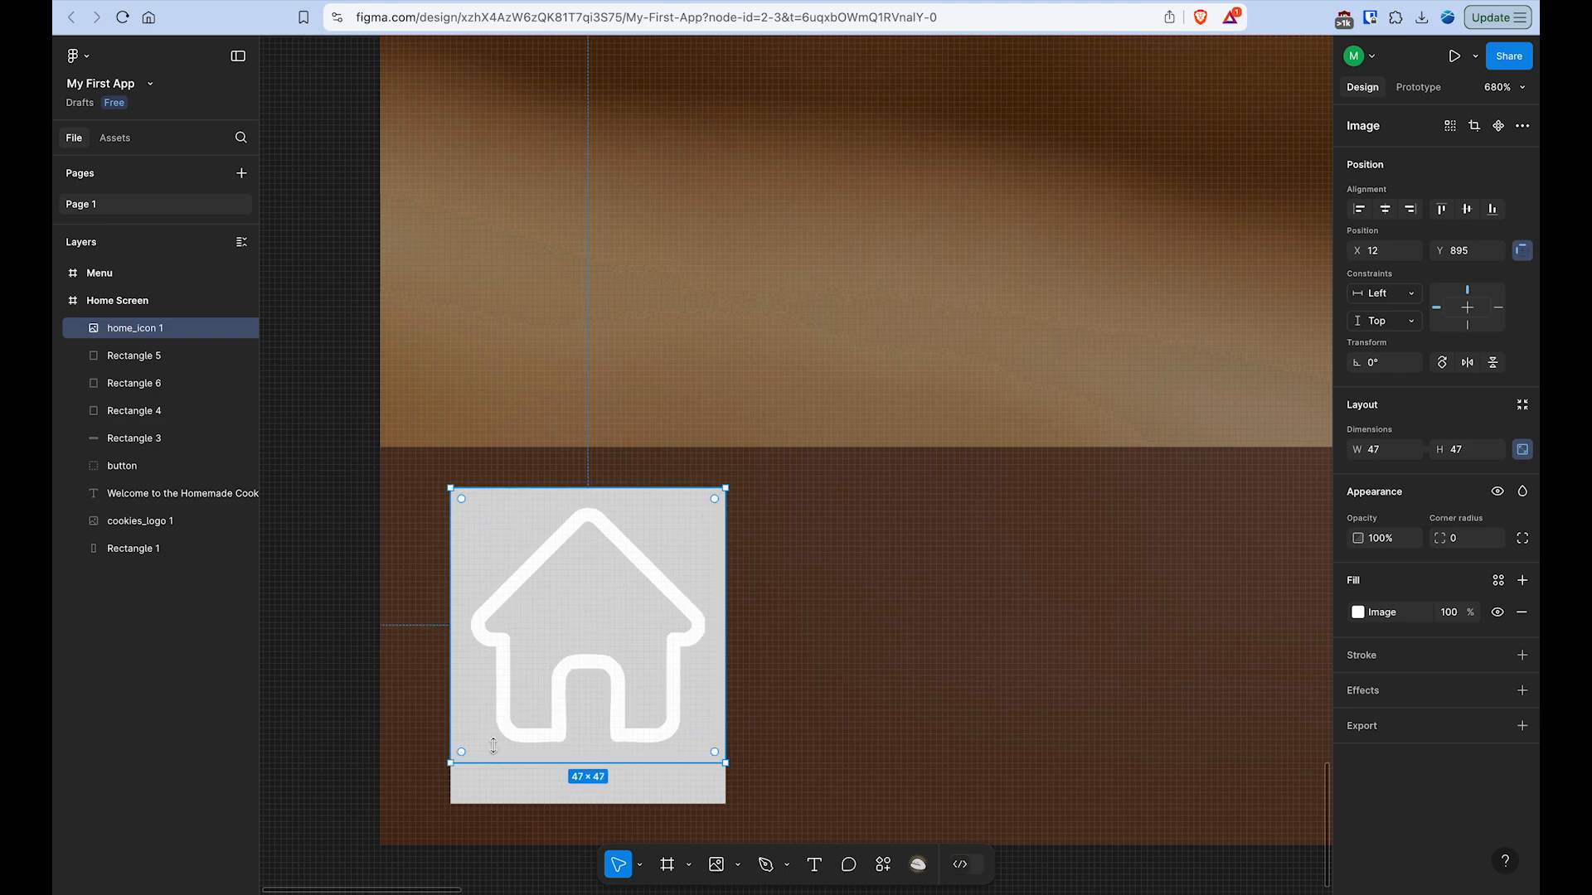
pyautogui.moveTo(610, 688); pyautogui.dragTo(610, 694)
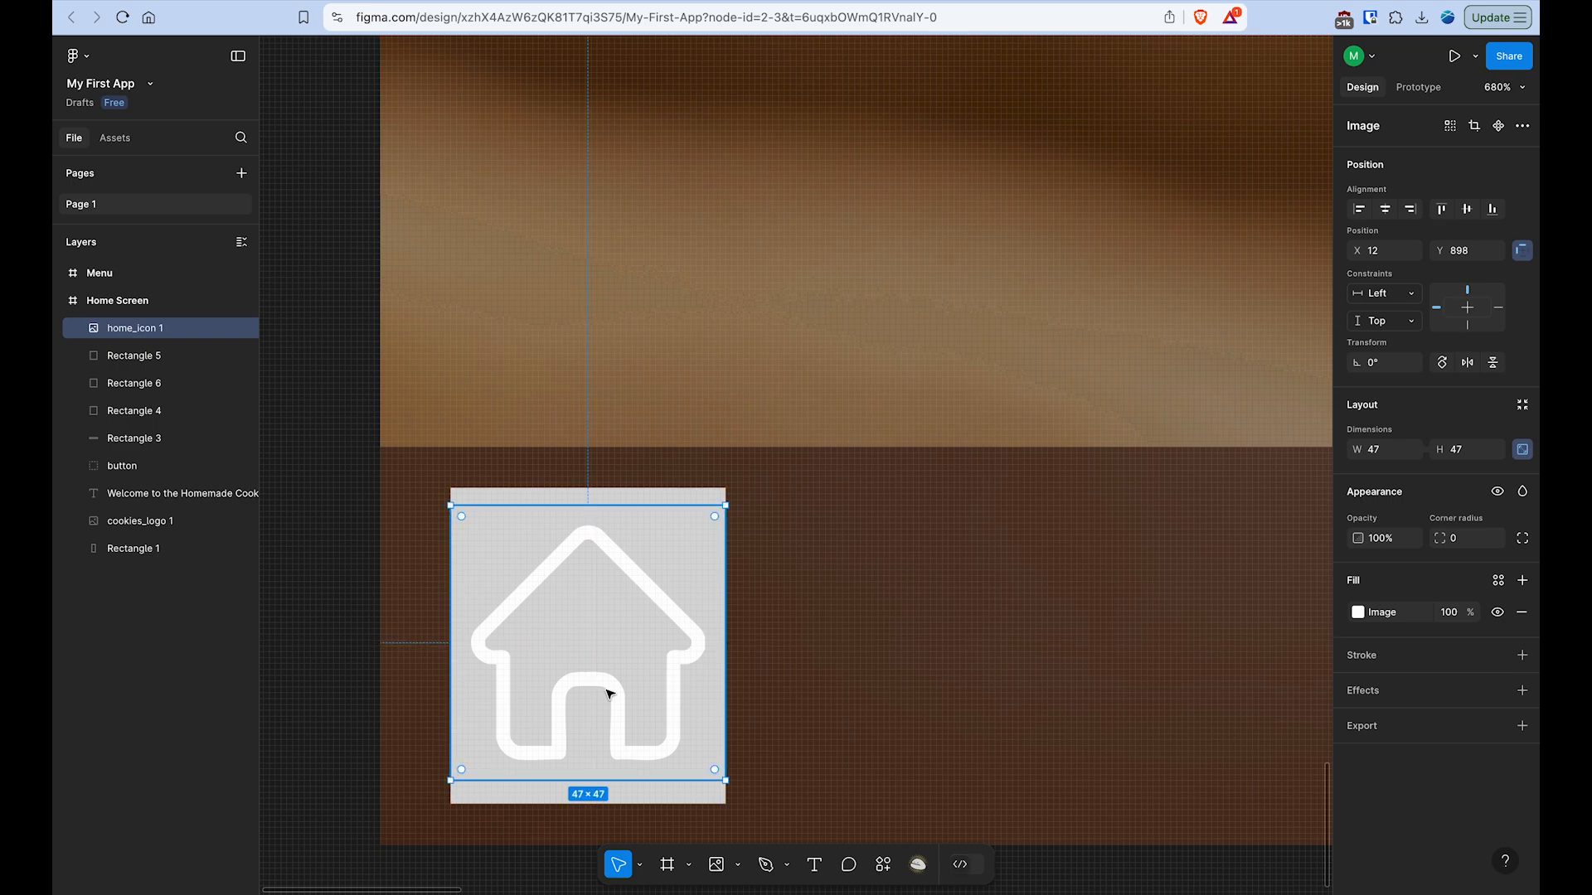
pyautogui.scroll(-5, 610, 694)
pyautogui.scroll(5, 609, 694)
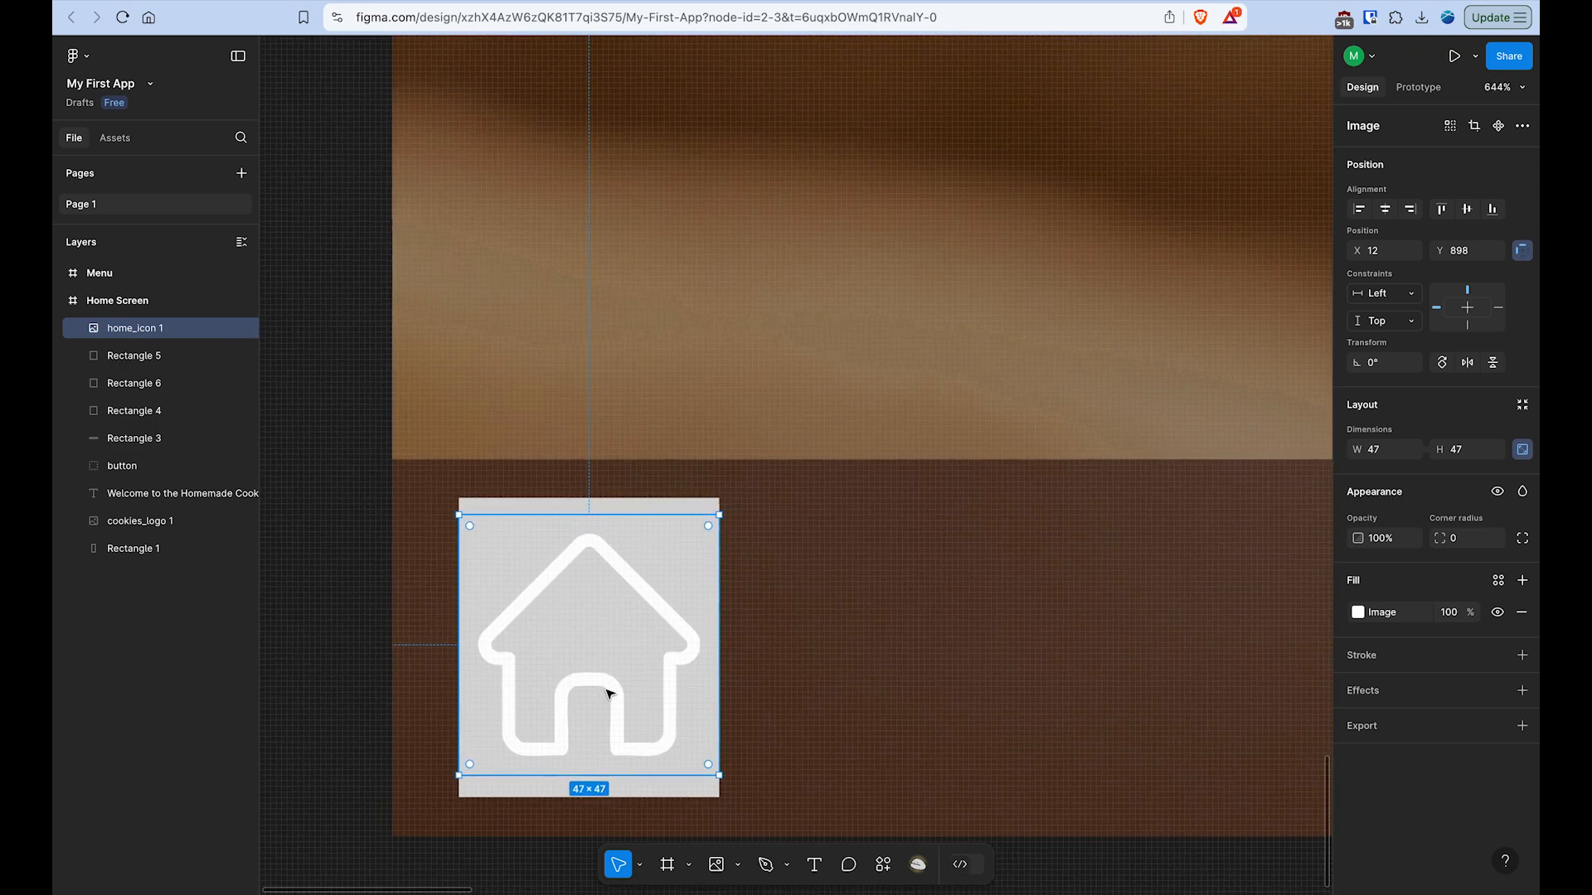
# - Inspect the home_icon 1 and Rectangle 5 layers alternately to compare the icon with the rectangle behind it
pyautogui.click(153, 356)
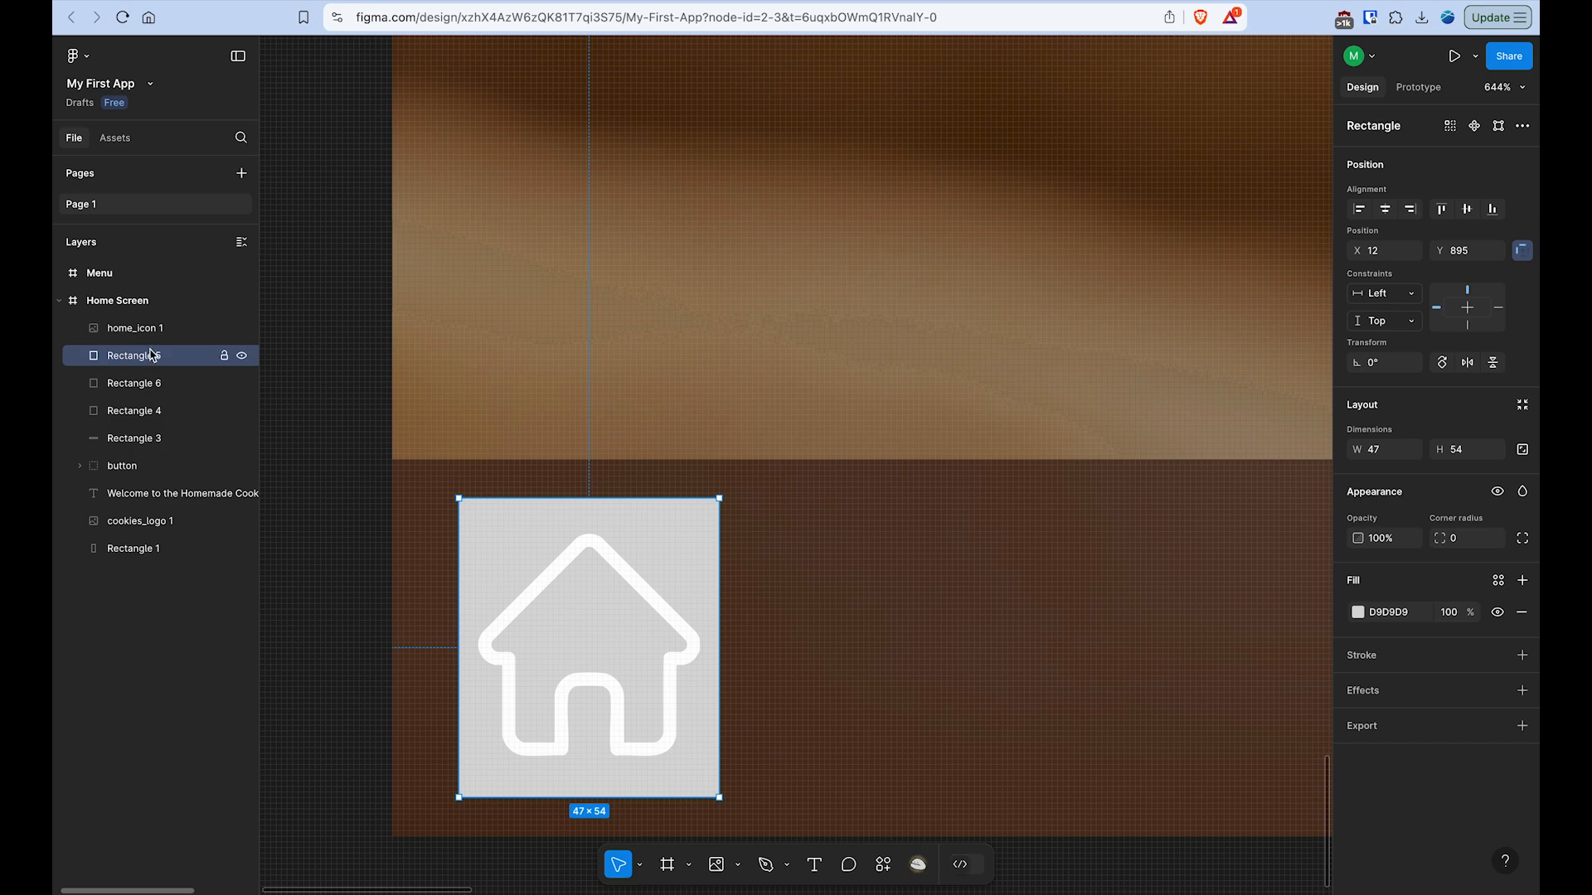
pyautogui.click(154, 331)
pyautogui.click(154, 351)
pyautogui.click(154, 330)
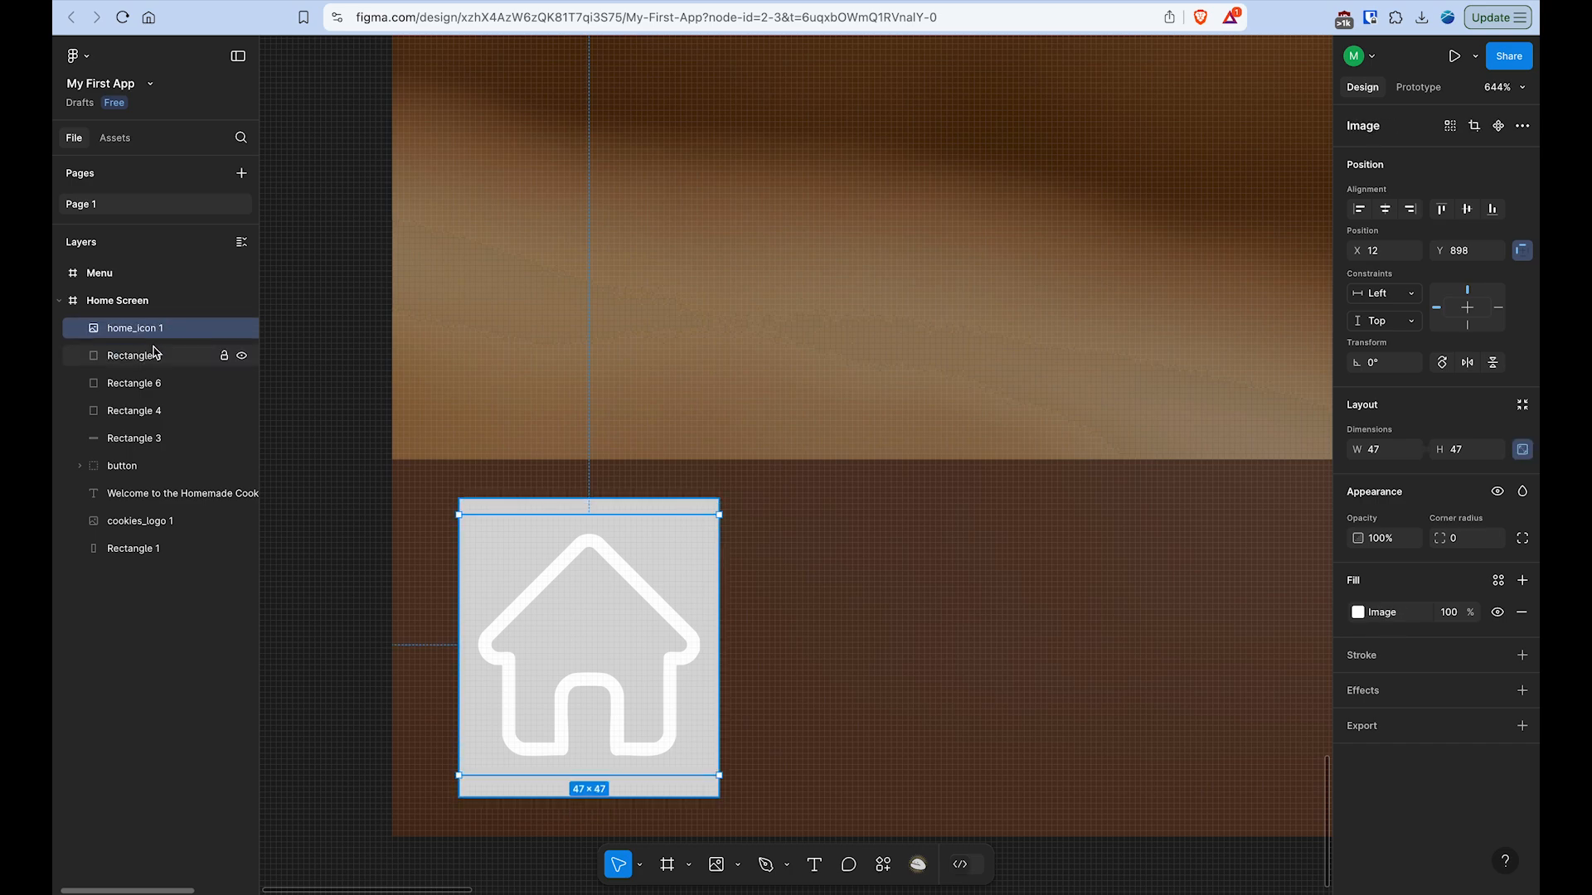
pyautogui.click(154, 354)
pyautogui.click(152, 330)
pyautogui.click(154, 355)
pyautogui.click(153, 330)
pyautogui.click(158, 360)
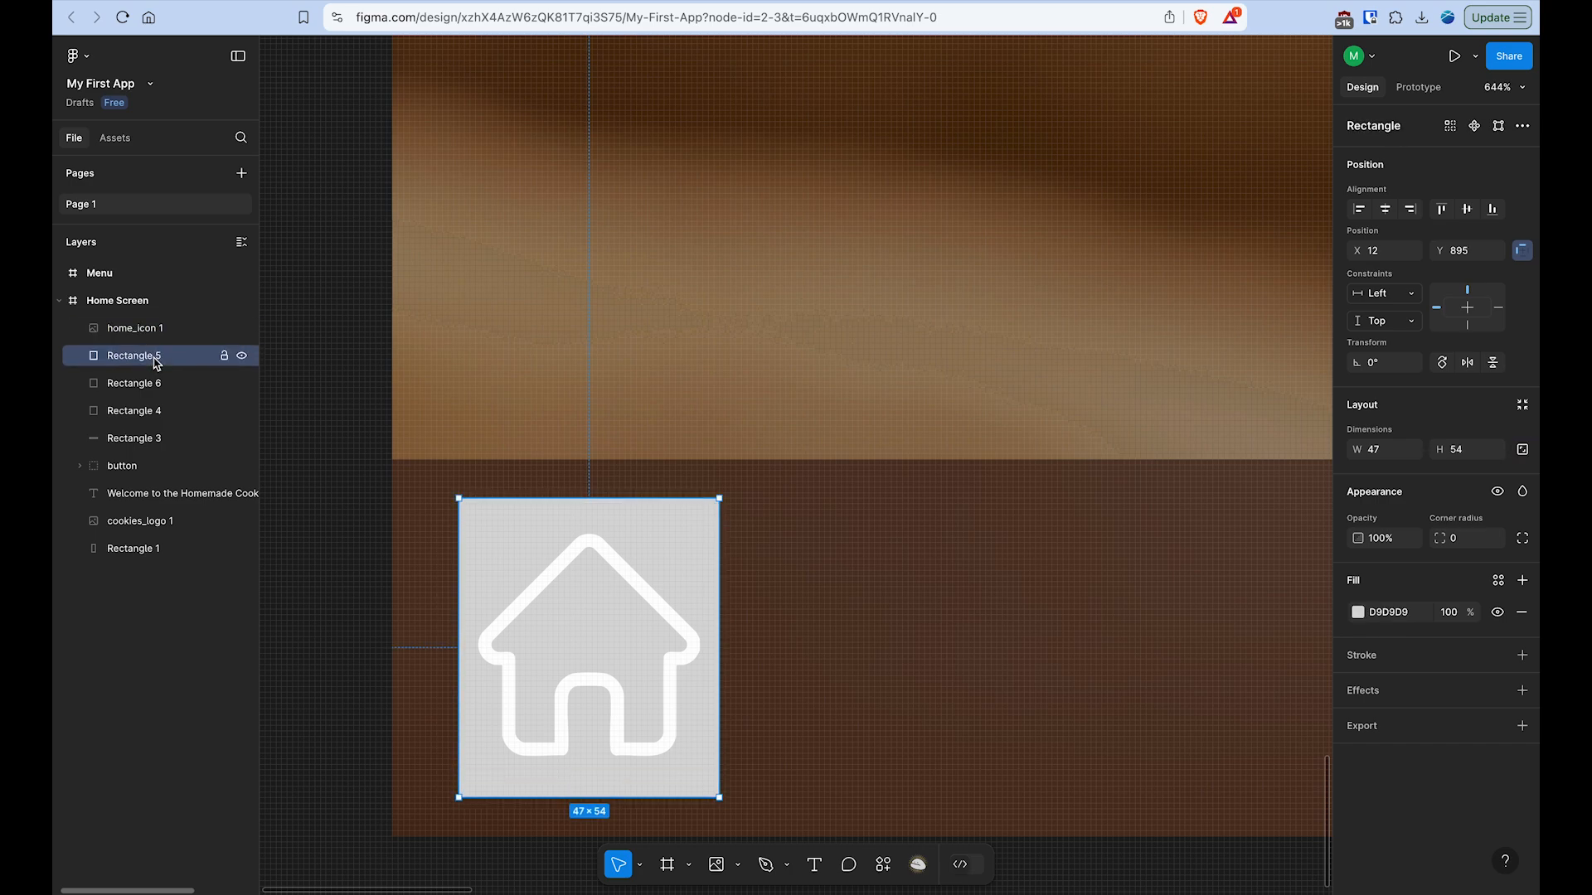
pyautogui.click(156, 328)
pyautogui.click(156, 356)
pyautogui.click(156, 328)
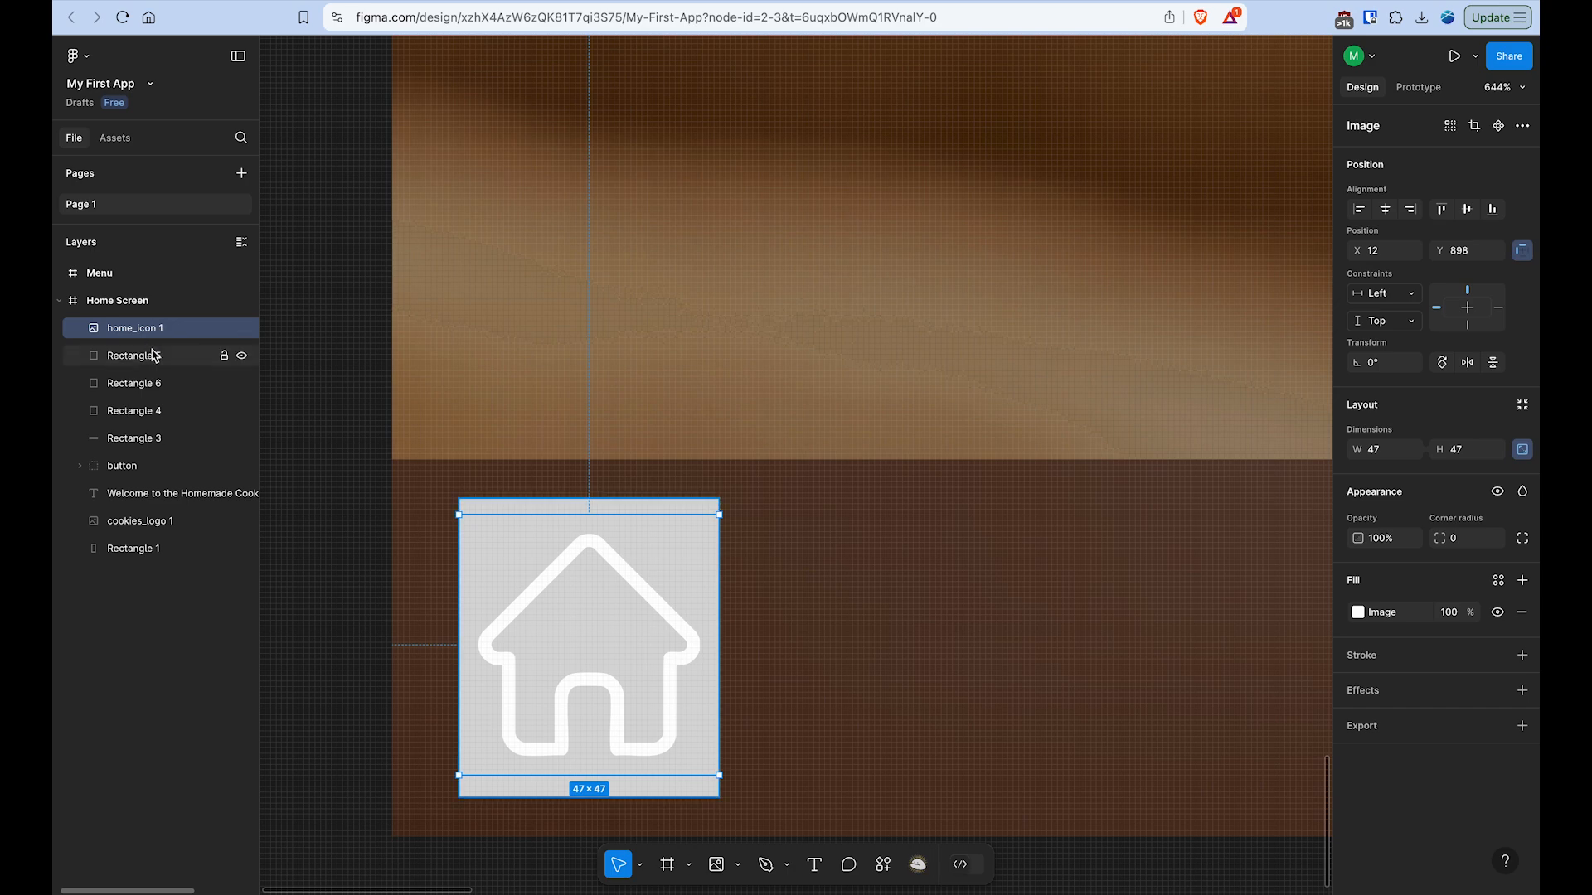
# - Group the home icon with Rectangle 5 and name the group home
pyautogui.click(154, 357)
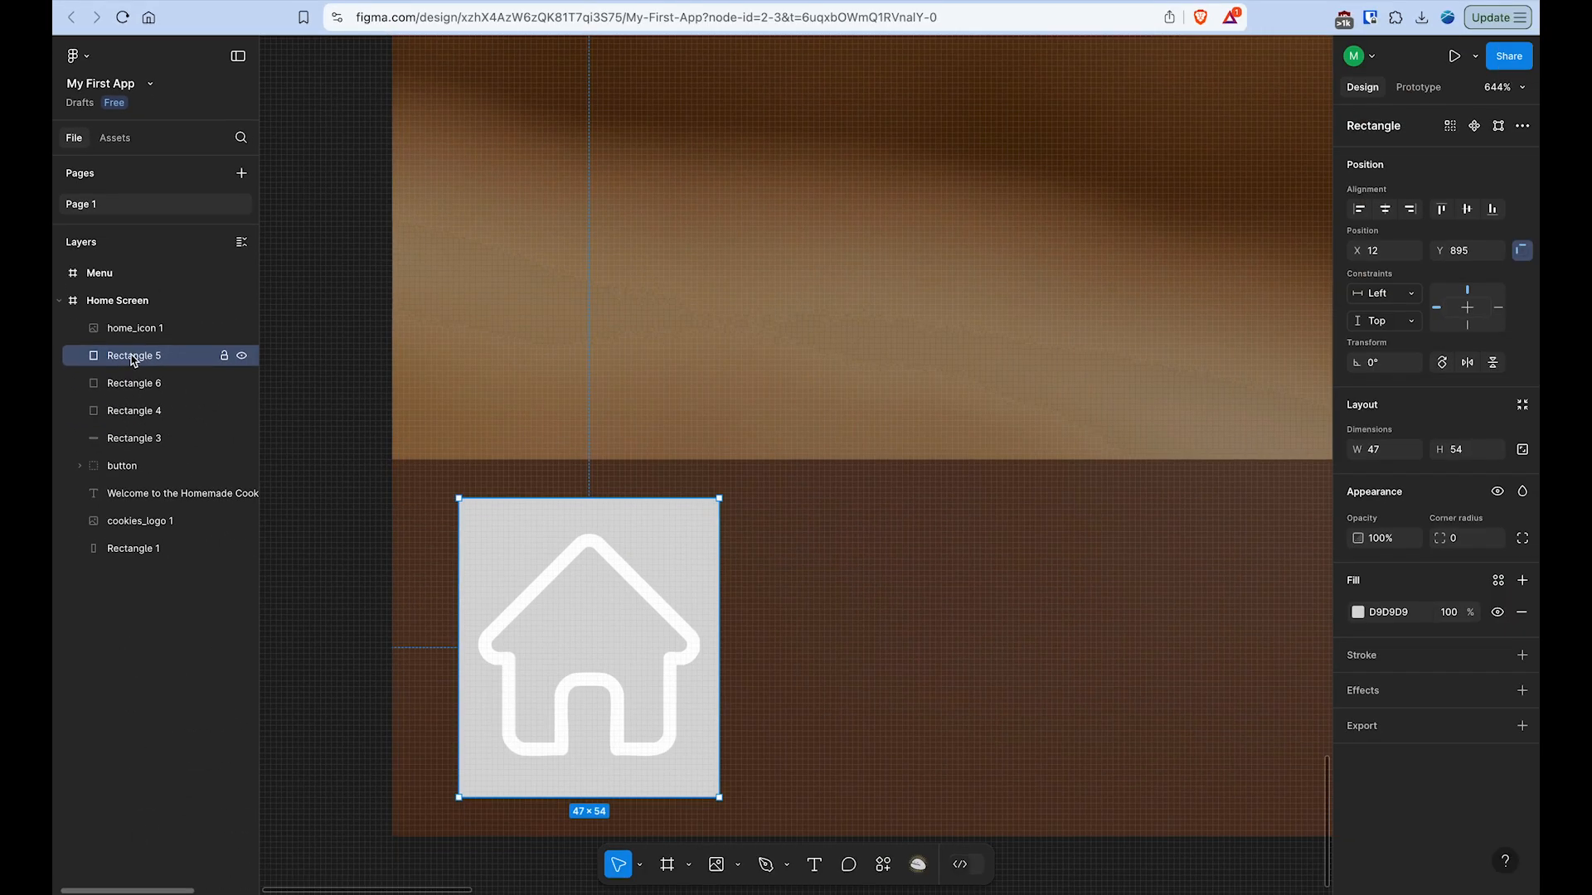
pyautogui.keyDown('shift'); pyautogui.click(135, 331); pyautogui.keyUp('shift')
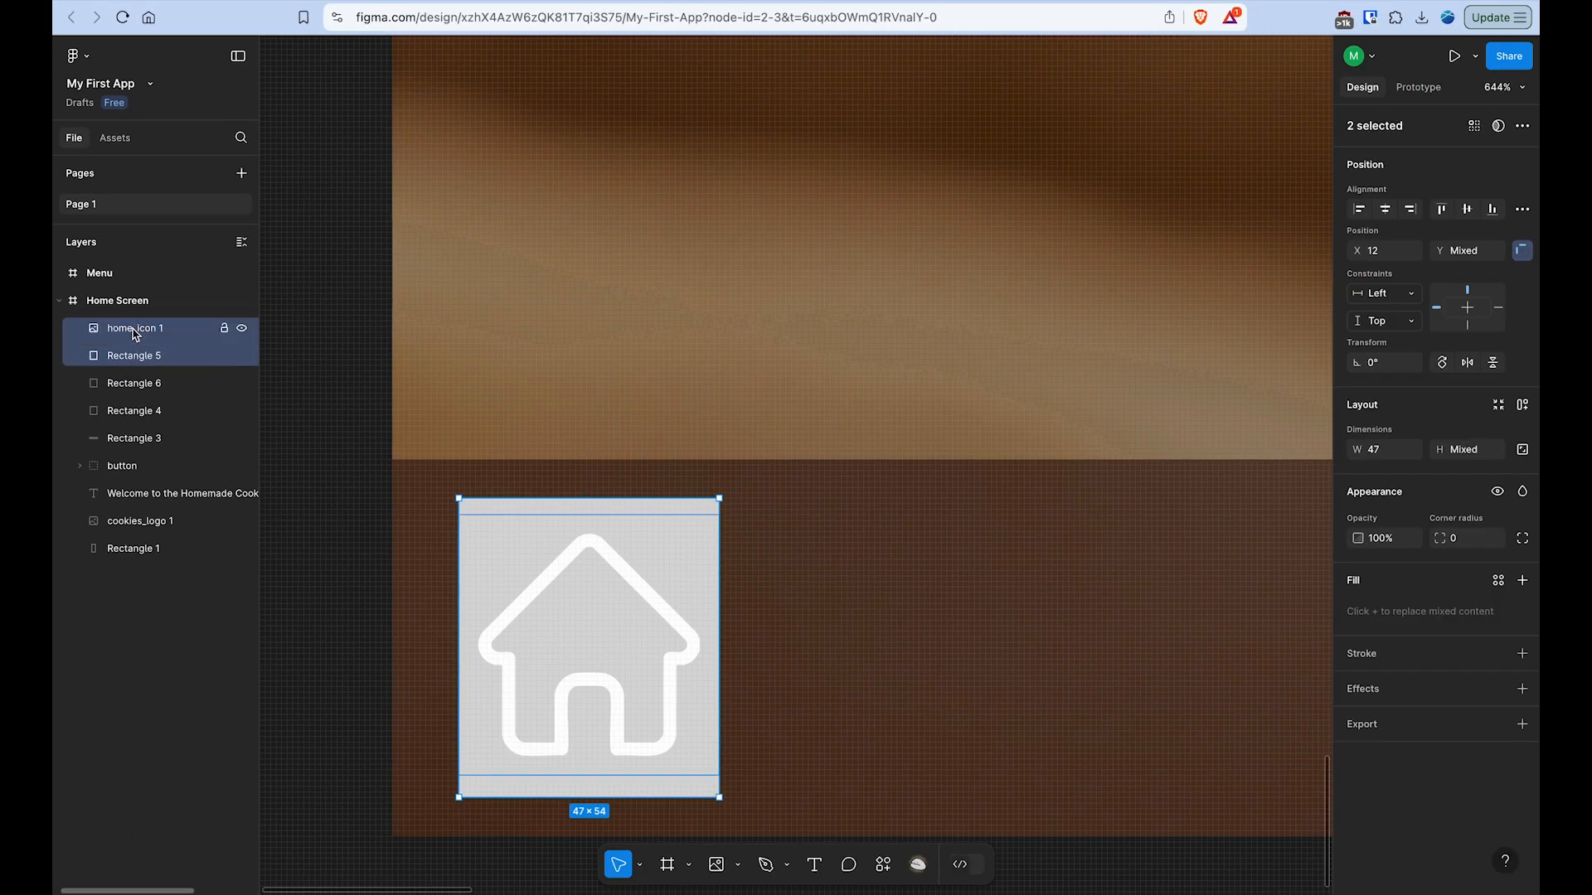
pyautogui.rightClick(119, 335)
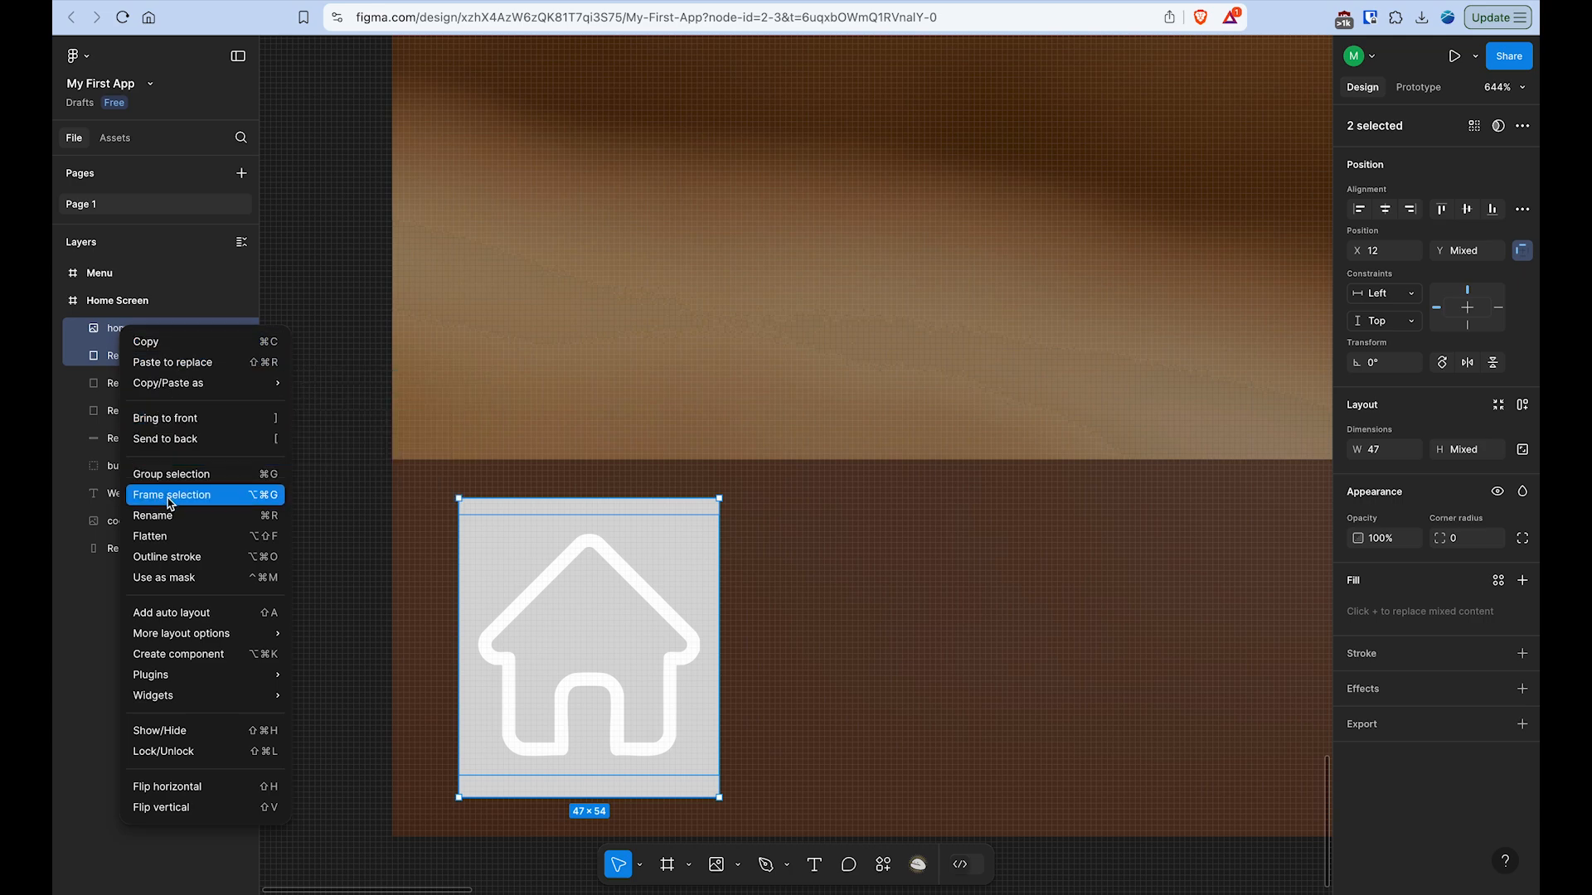
pyautogui.click(194, 475)
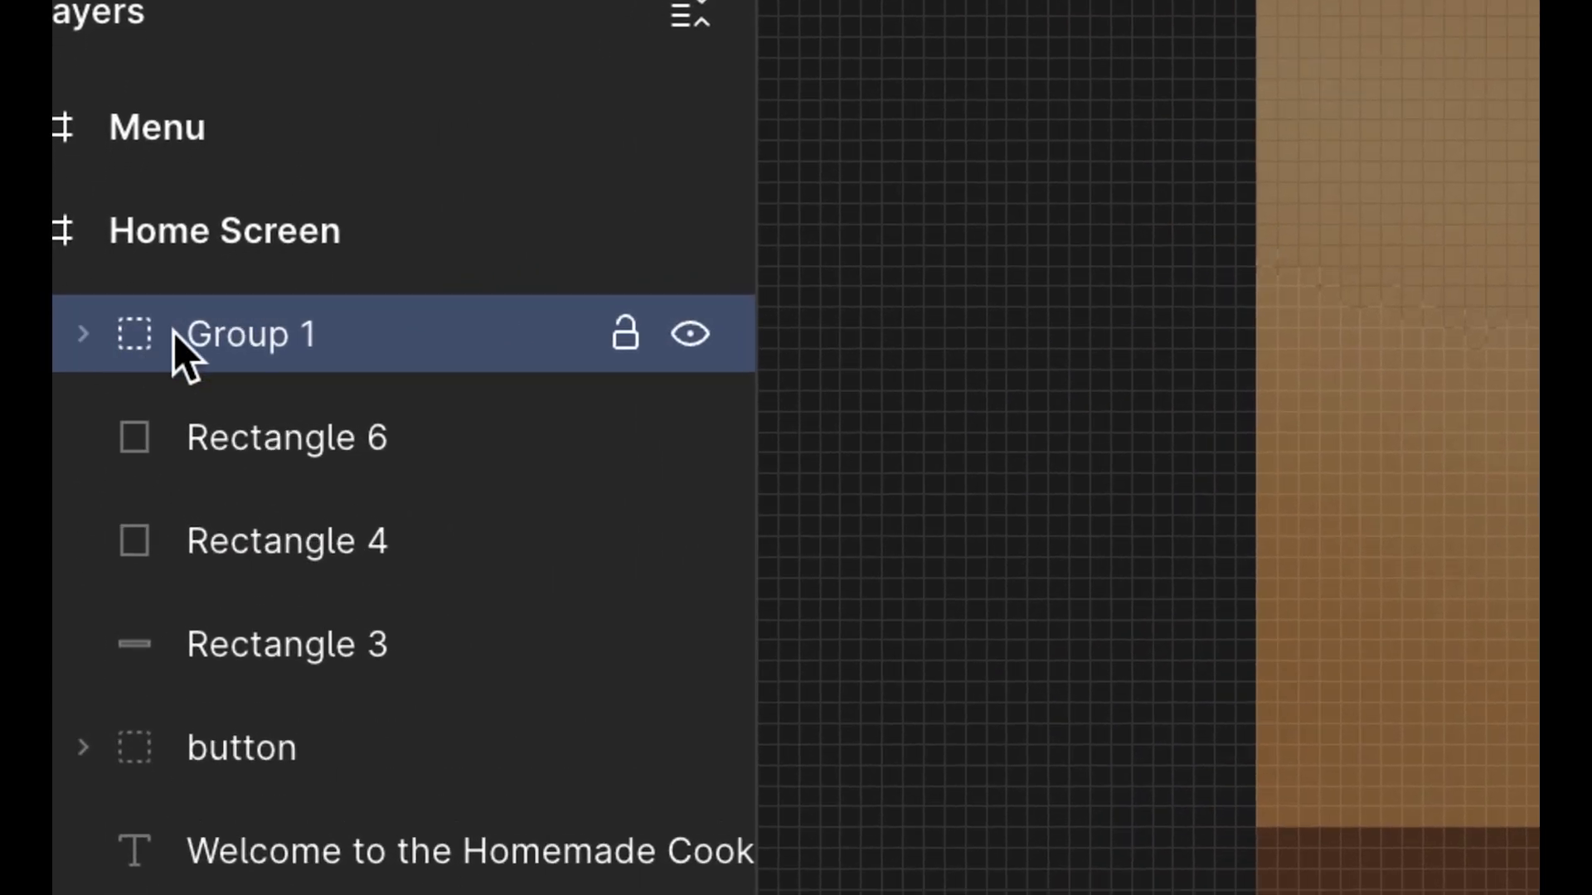
pyautogui.doubleClick(247, 336)
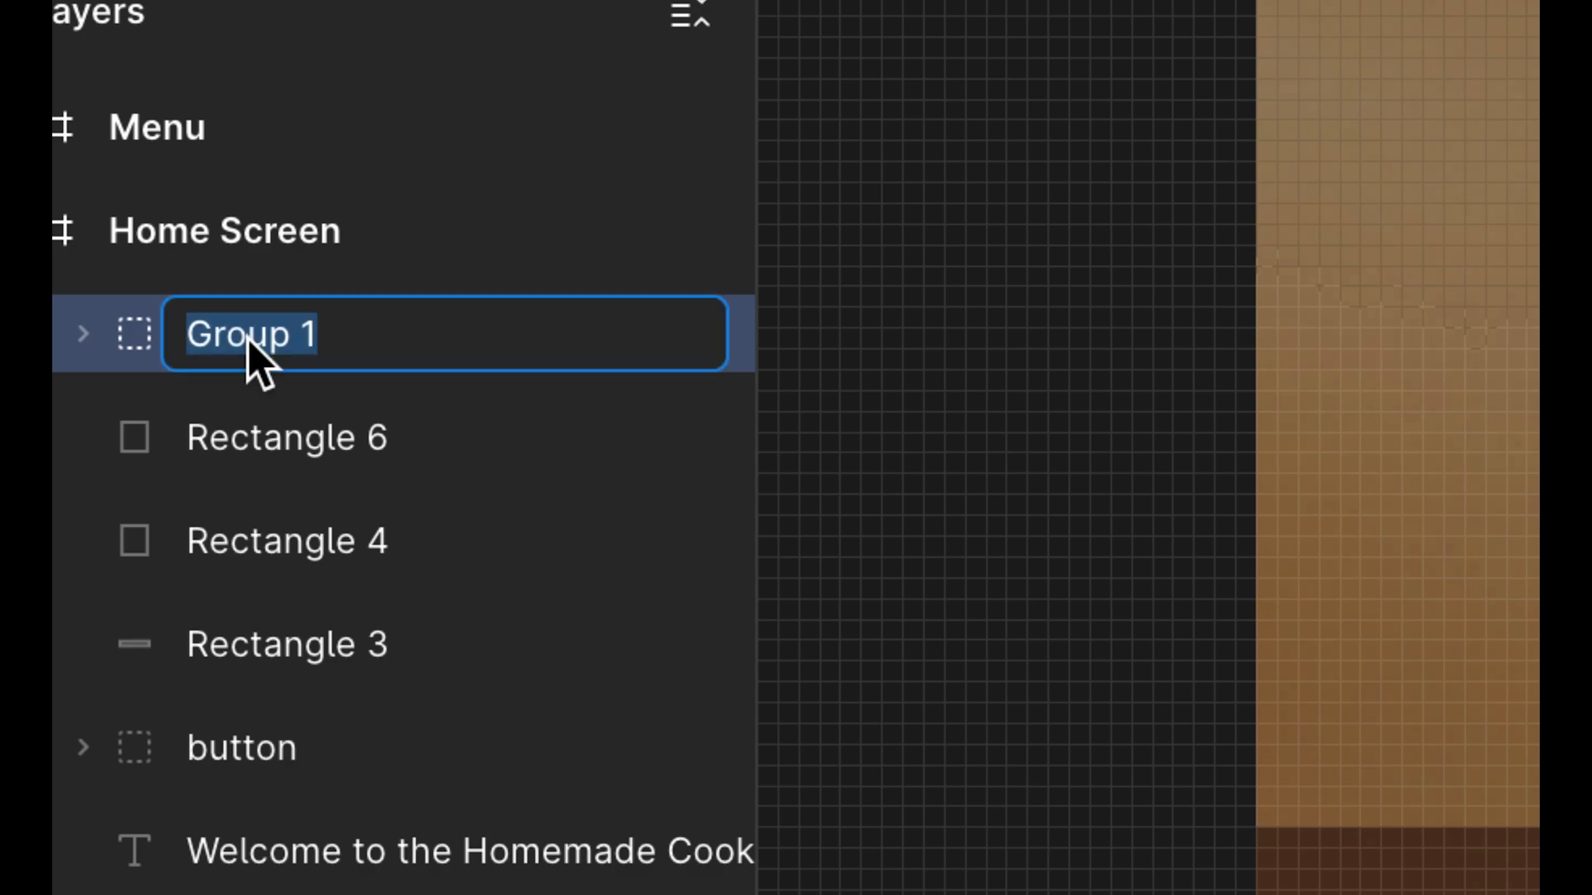
pyautogui.write('home')
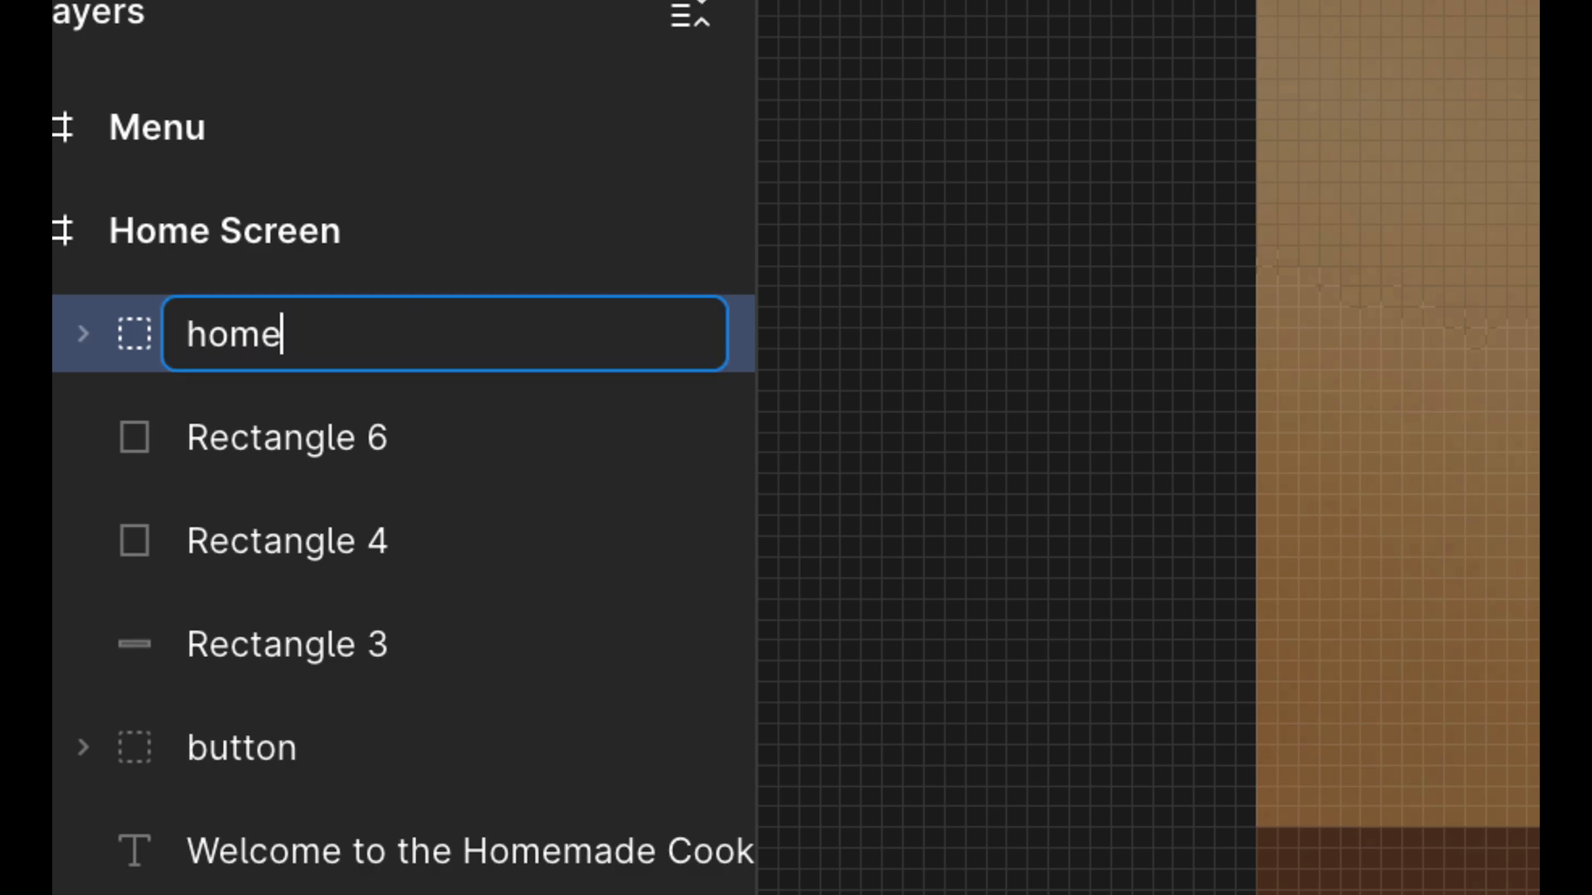
pyautogui.press('Return')
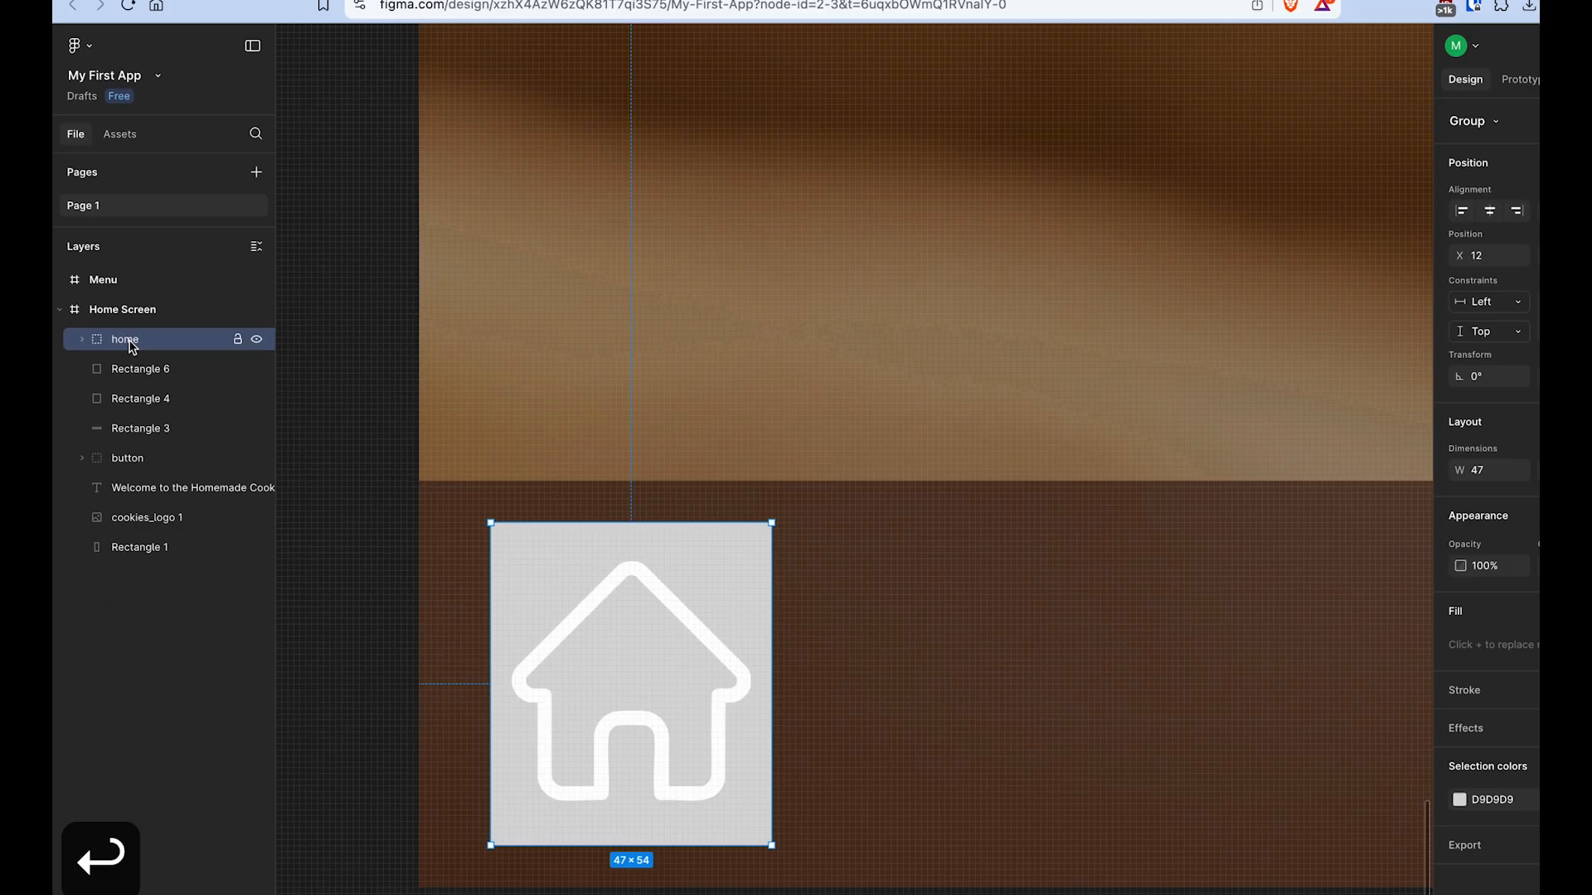
# - Try moving the home group around as one unit, then undo the moves
pyautogui.scroll(-5, 734, 602)
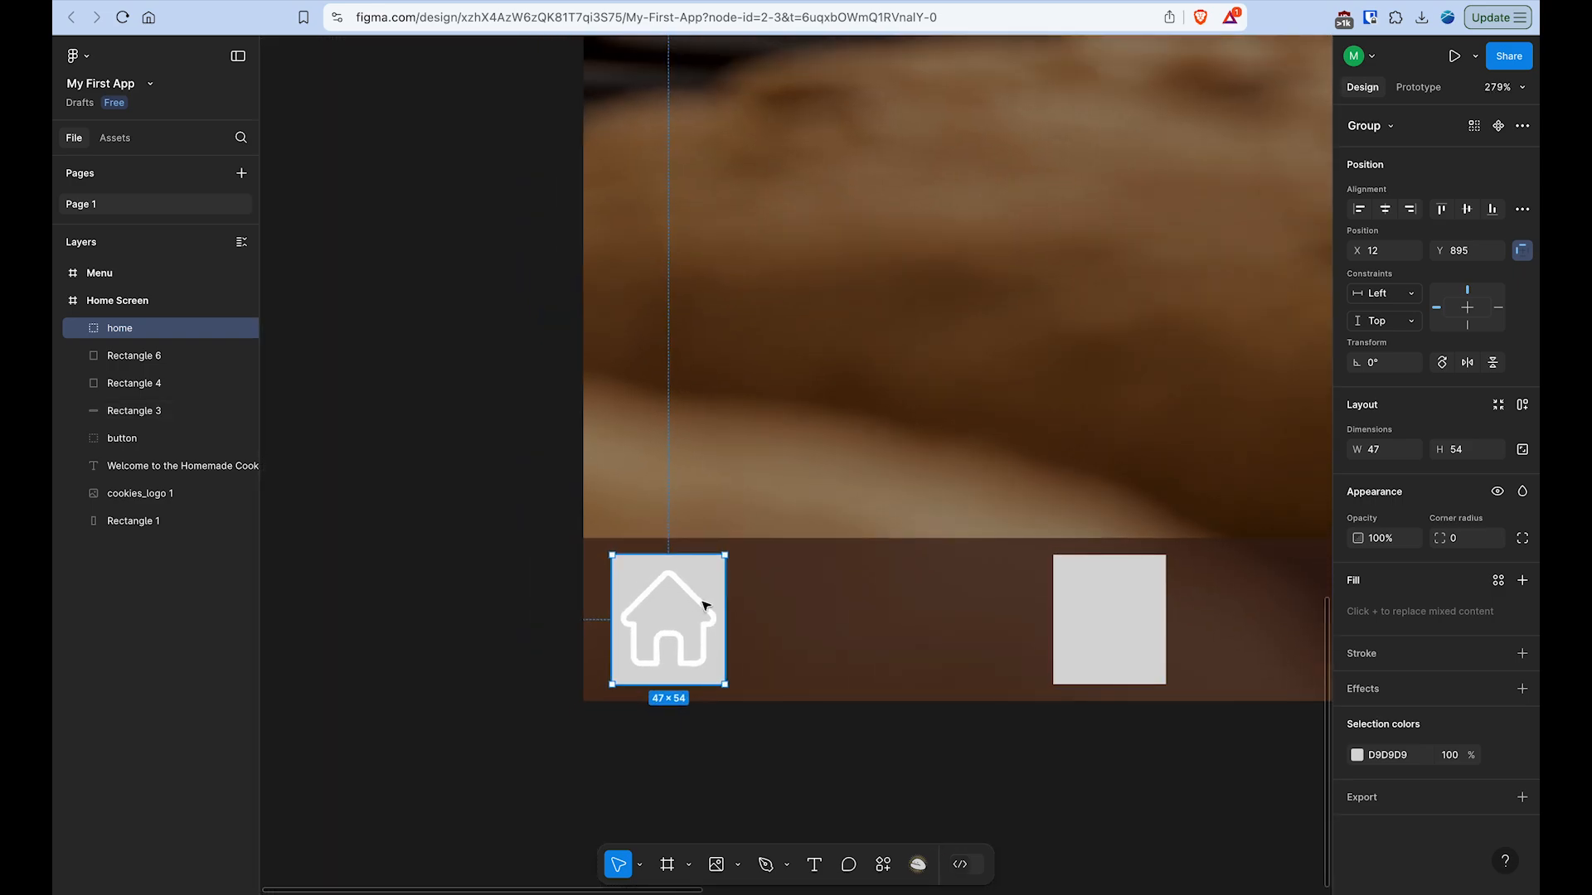
pyautogui.moveTo(703, 605); pyautogui.dragTo(563, 548)
pyautogui.press('super+z')
pyautogui.moveTo(810, 540); pyautogui.dragTo(639, 533)
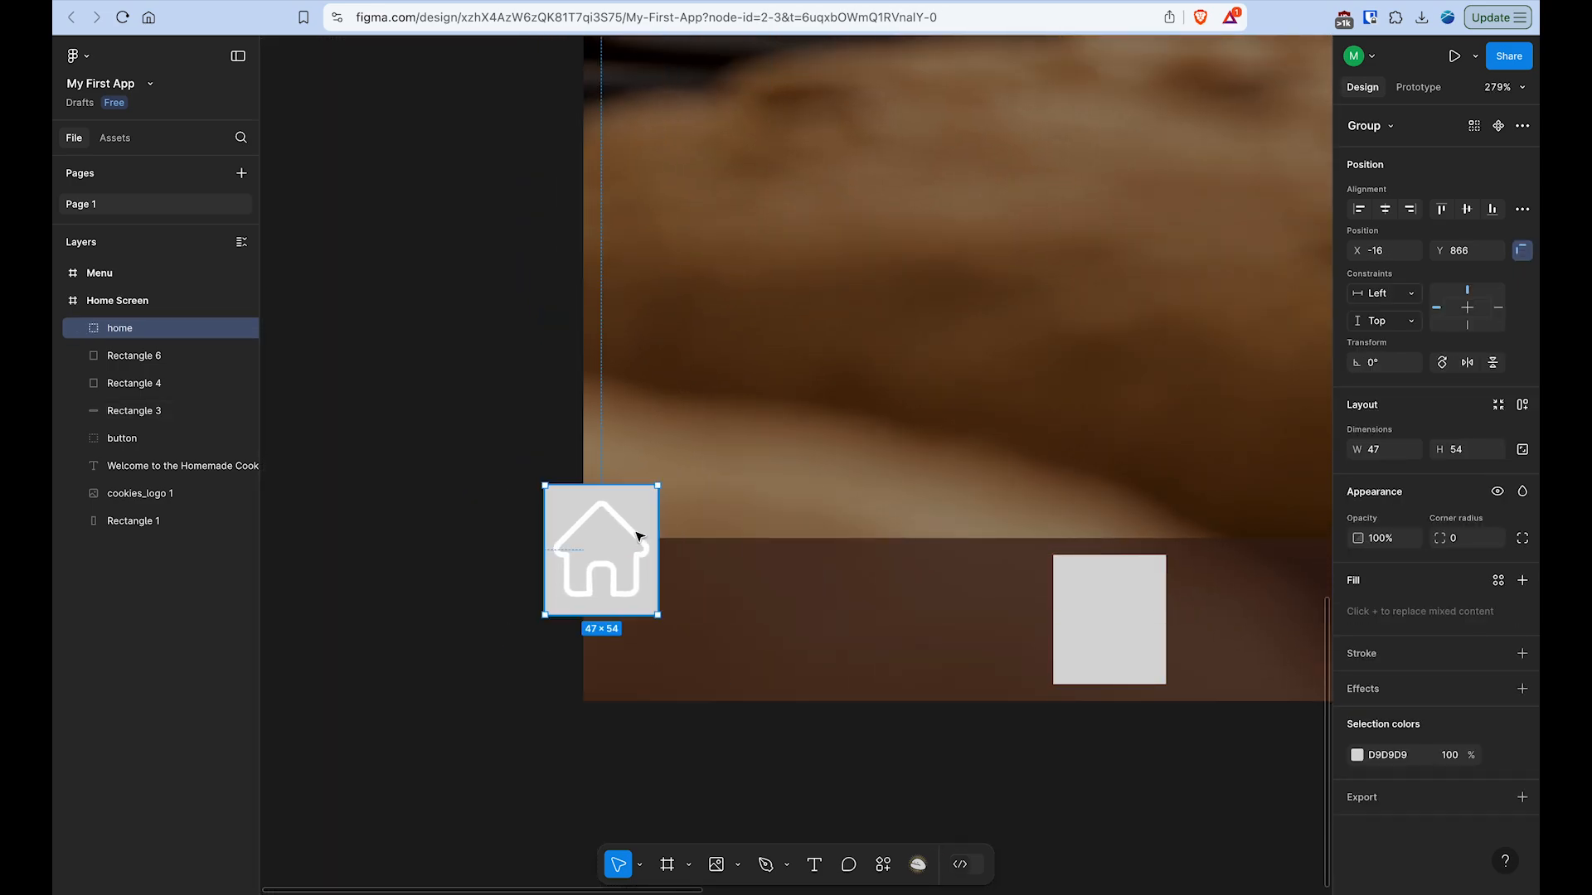
pyautogui.press('super+z')
pyautogui.press('super+z')
pyautogui.press('super+z')
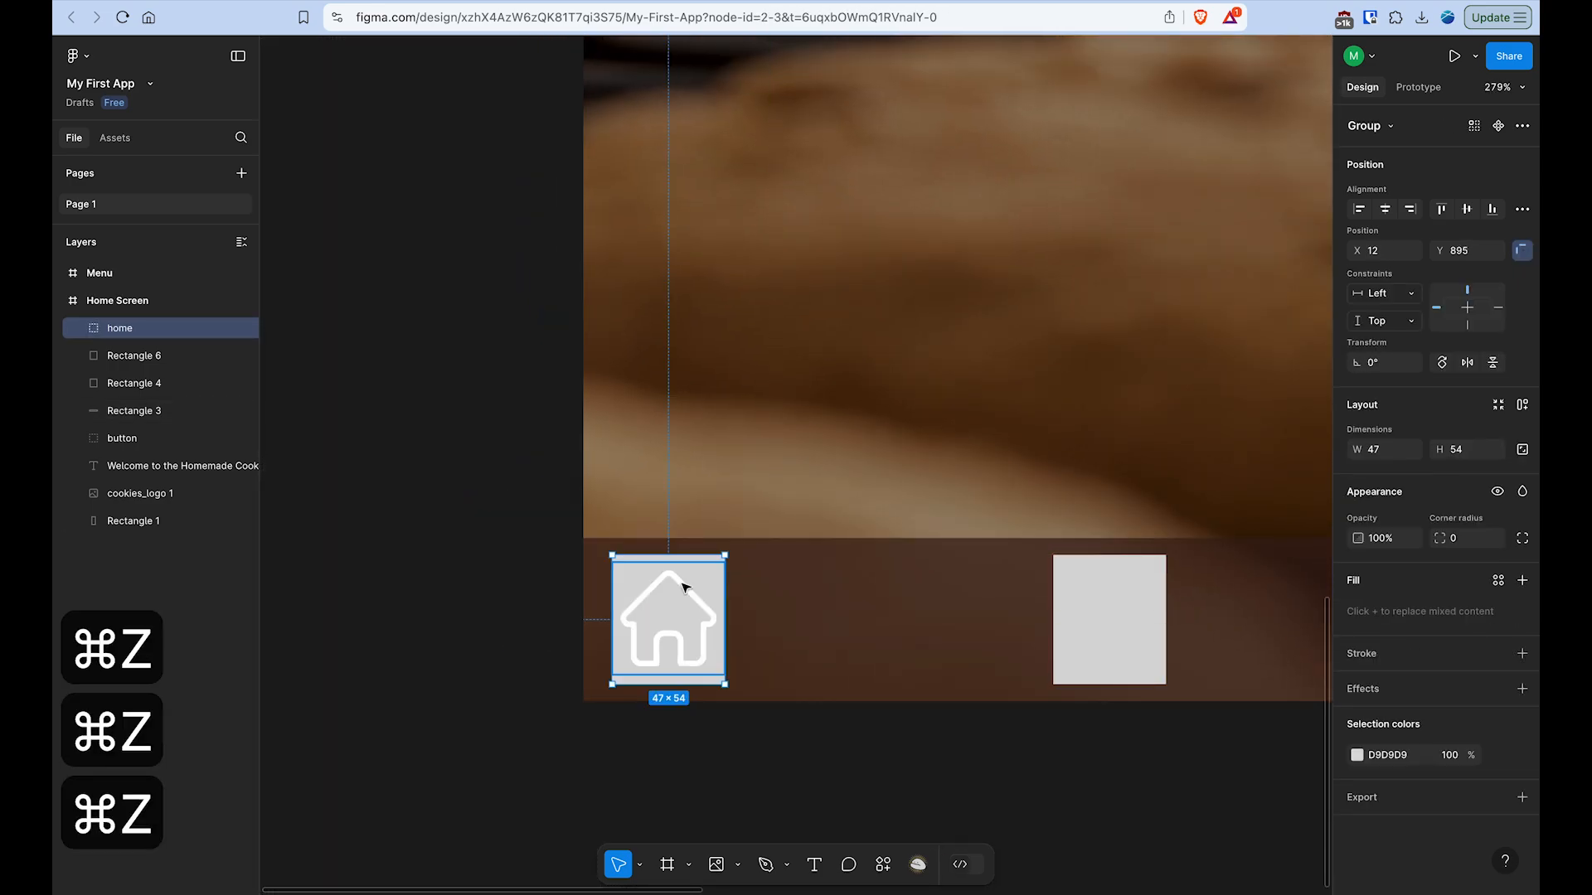
# - Hide Rectangle 5 inside the home group so that only the icon shows, keeping the group in its place
pyautogui.click(79, 328)
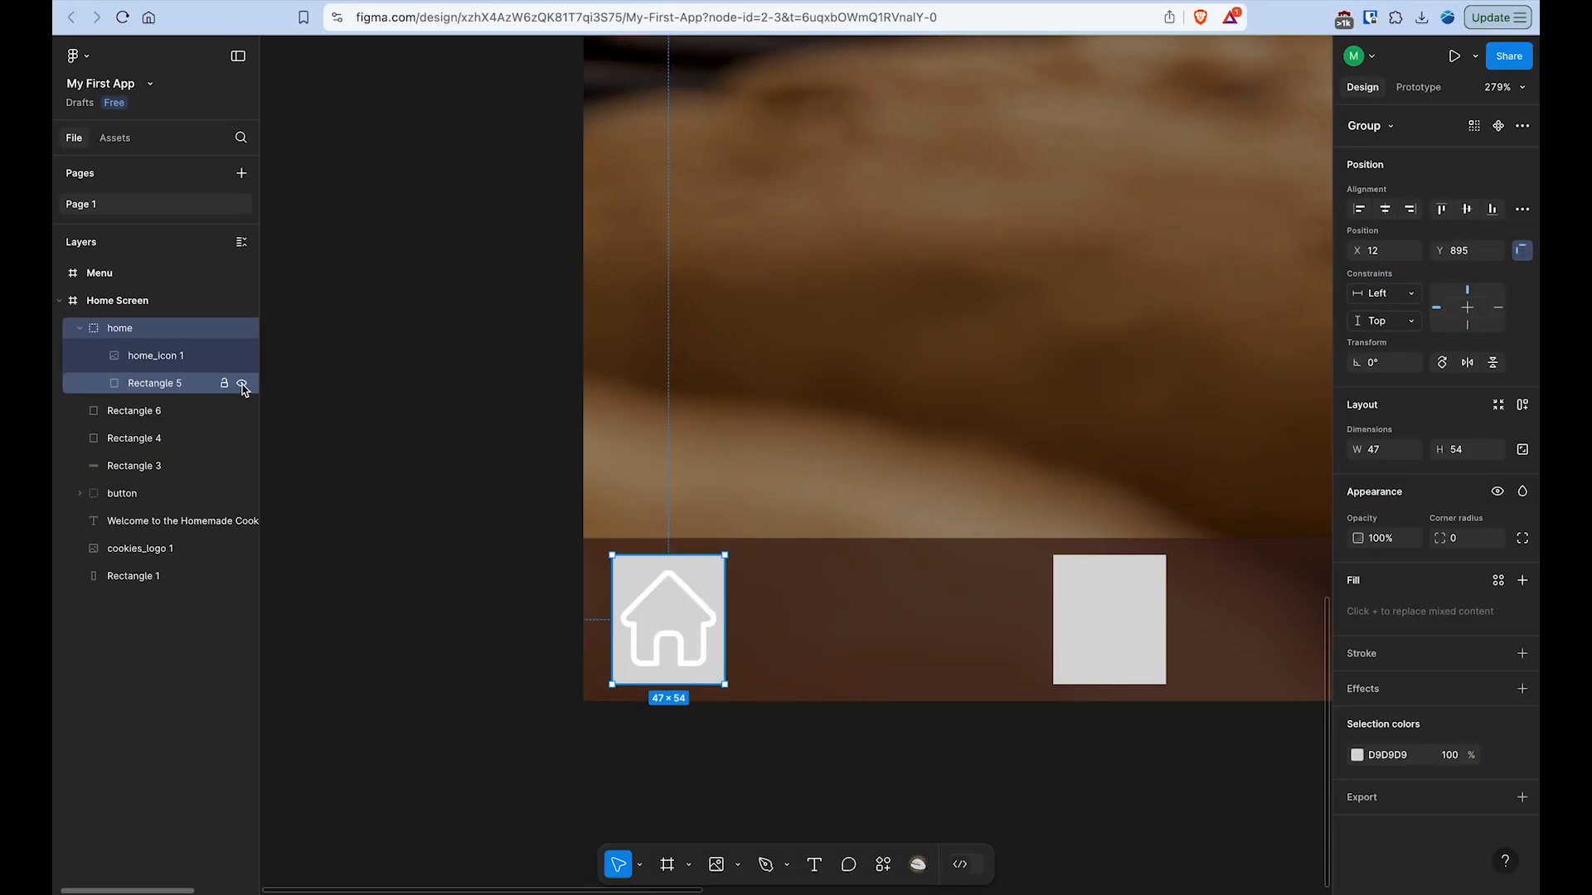
pyautogui.click(508, 469)
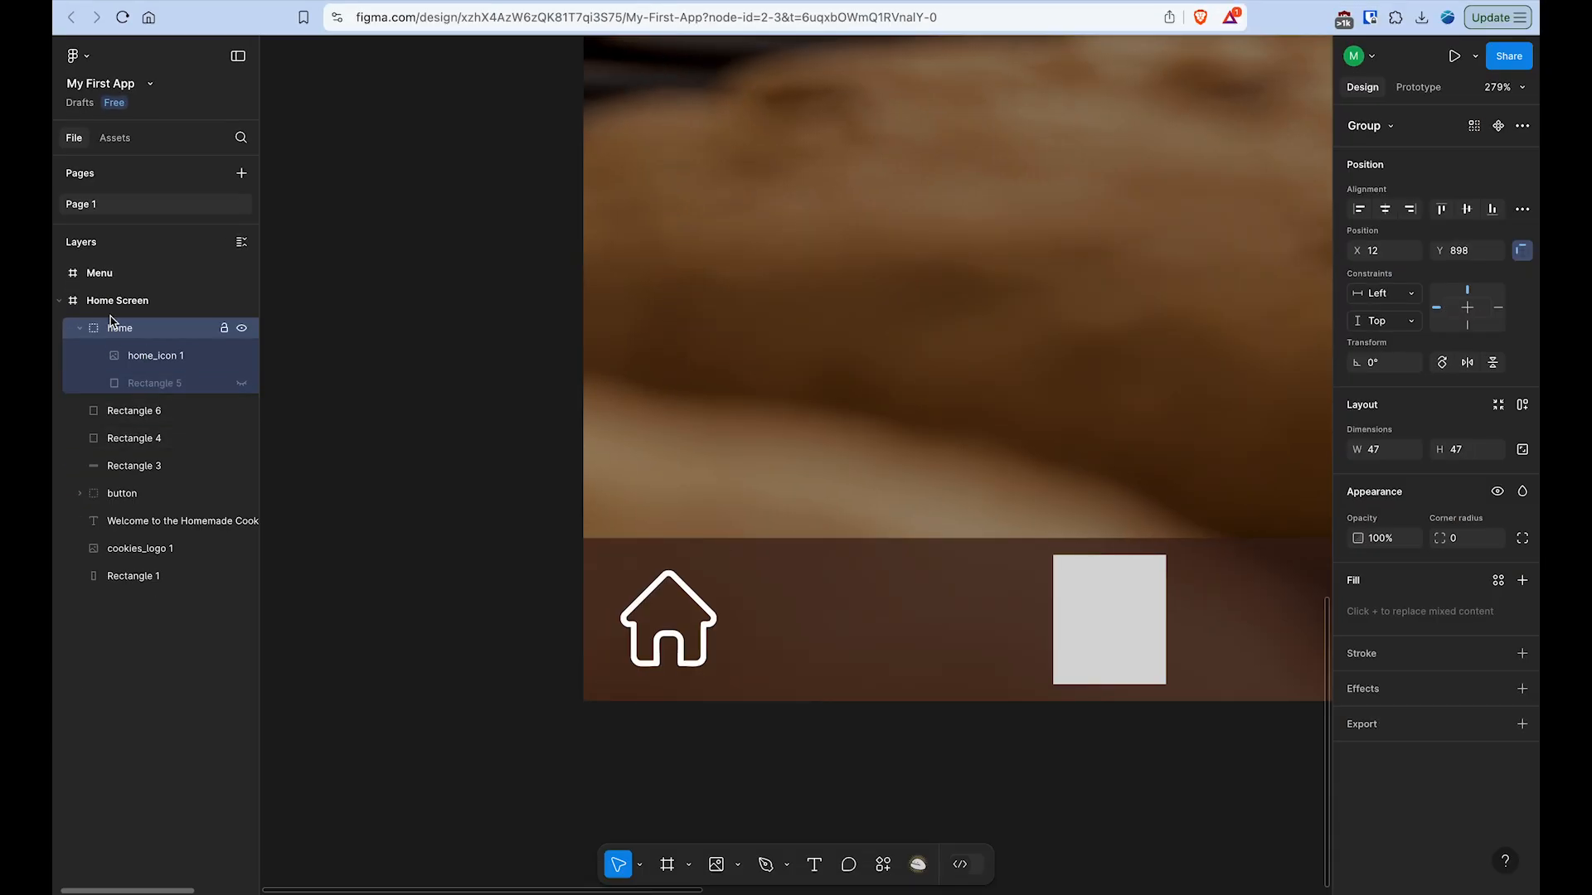
pyautogui.click(80, 328)
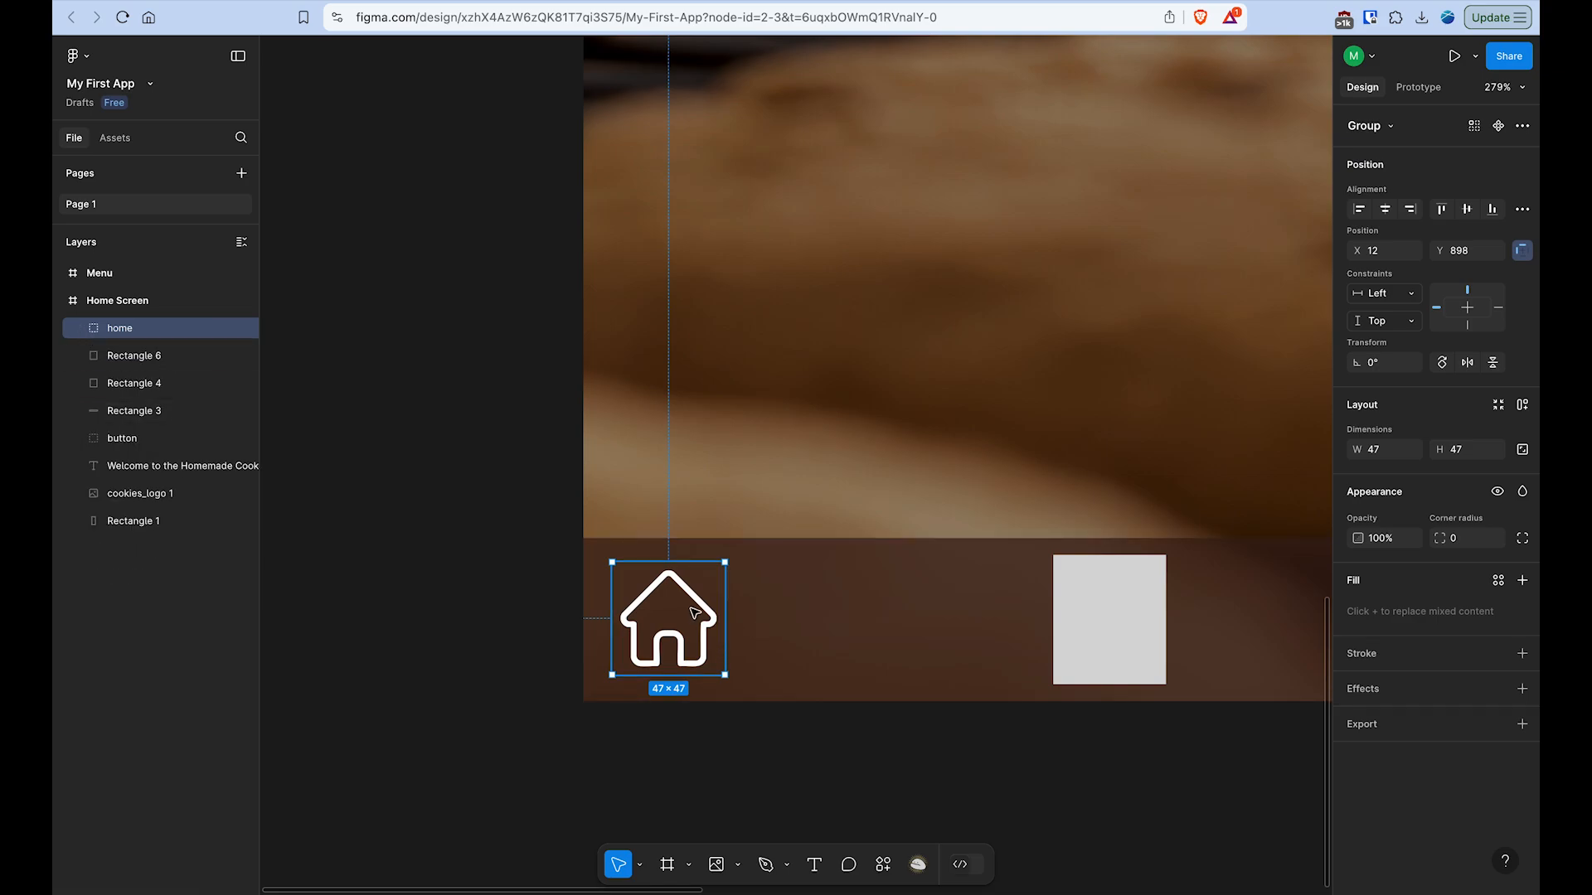
pyautogui.moveTo(699, 611)
pyautogui.mouseDown()
pyautogui.moveTo(546, 612)
pyautogui.moveTo(705, 613)
pyautogui.mouseUp()
pyautogui.press('super+z')
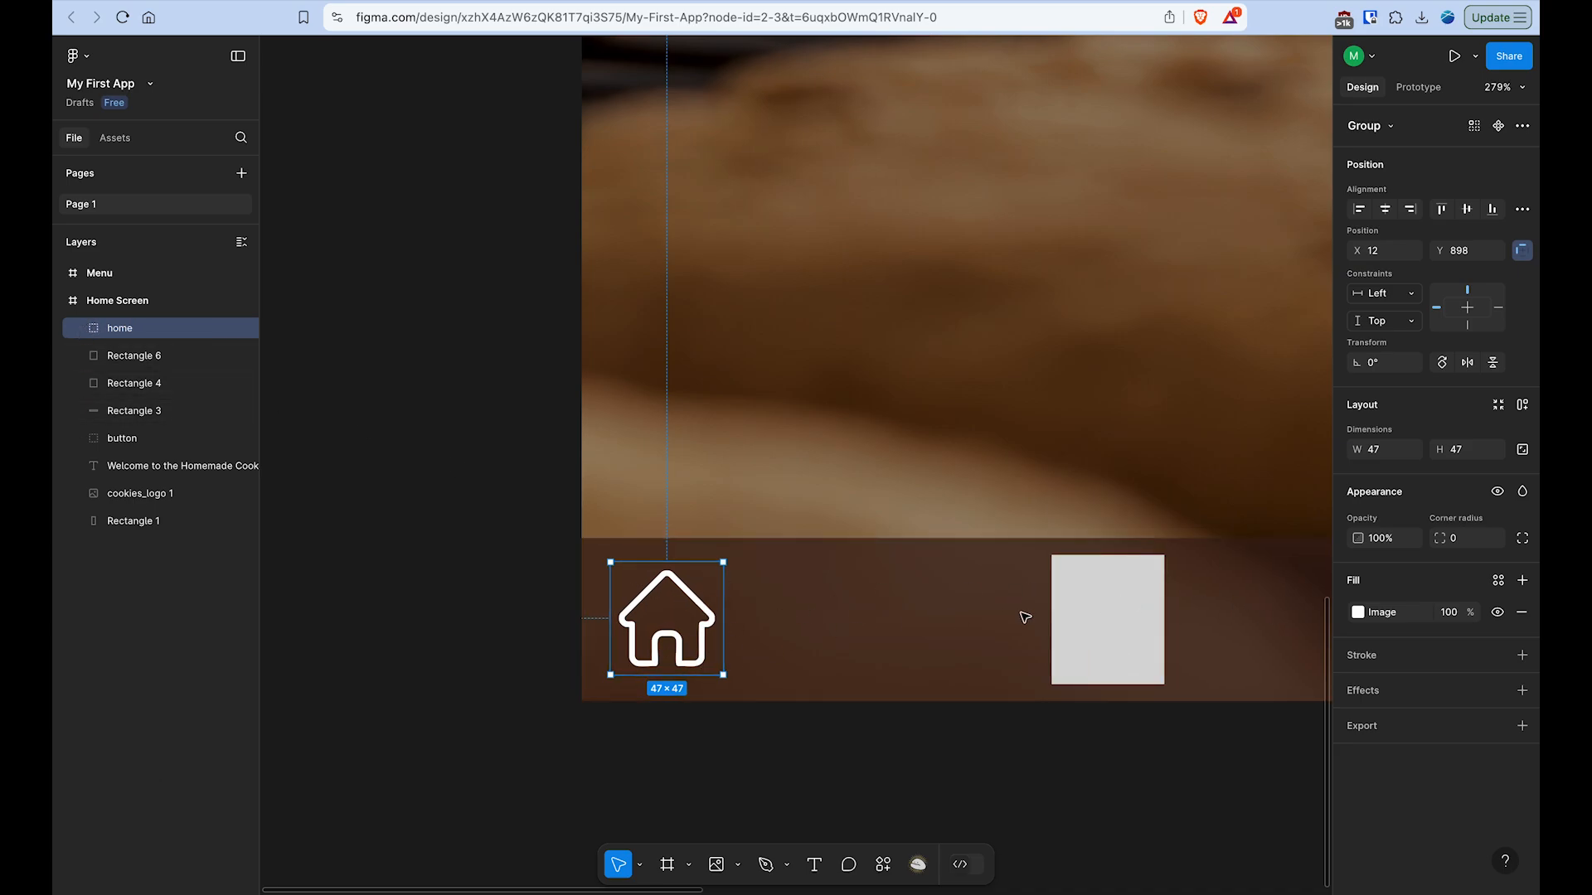
# - Import menu_icon.png and place it over the middle rectangle of the bottom bar at about 49 × 49
pyautogui.hscroll(5, 1023, 614)
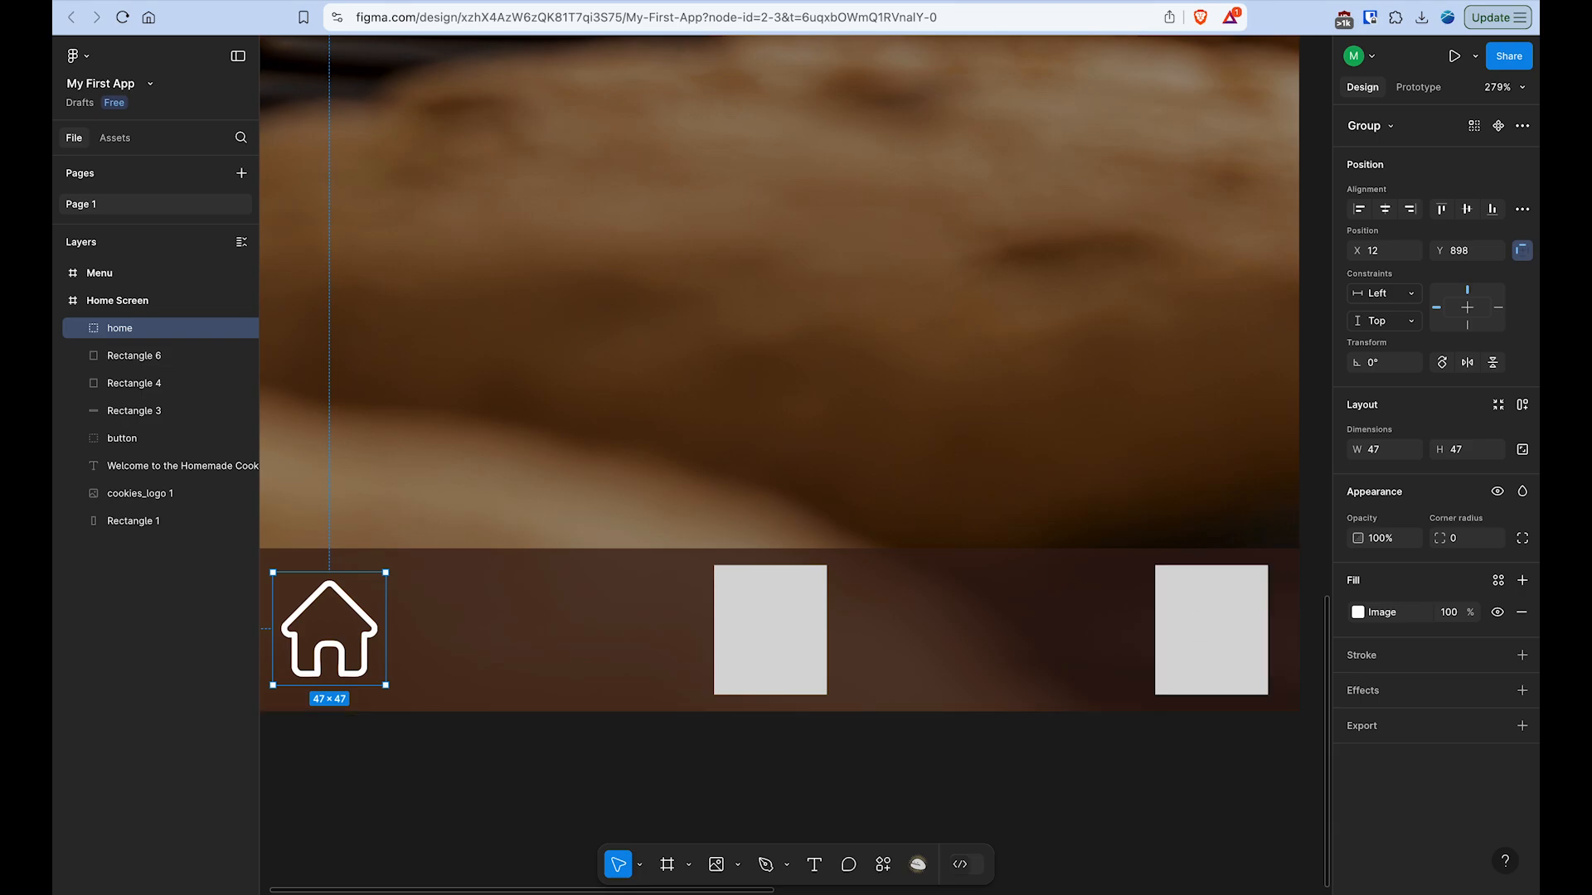
pyautogui.click(718, 865)
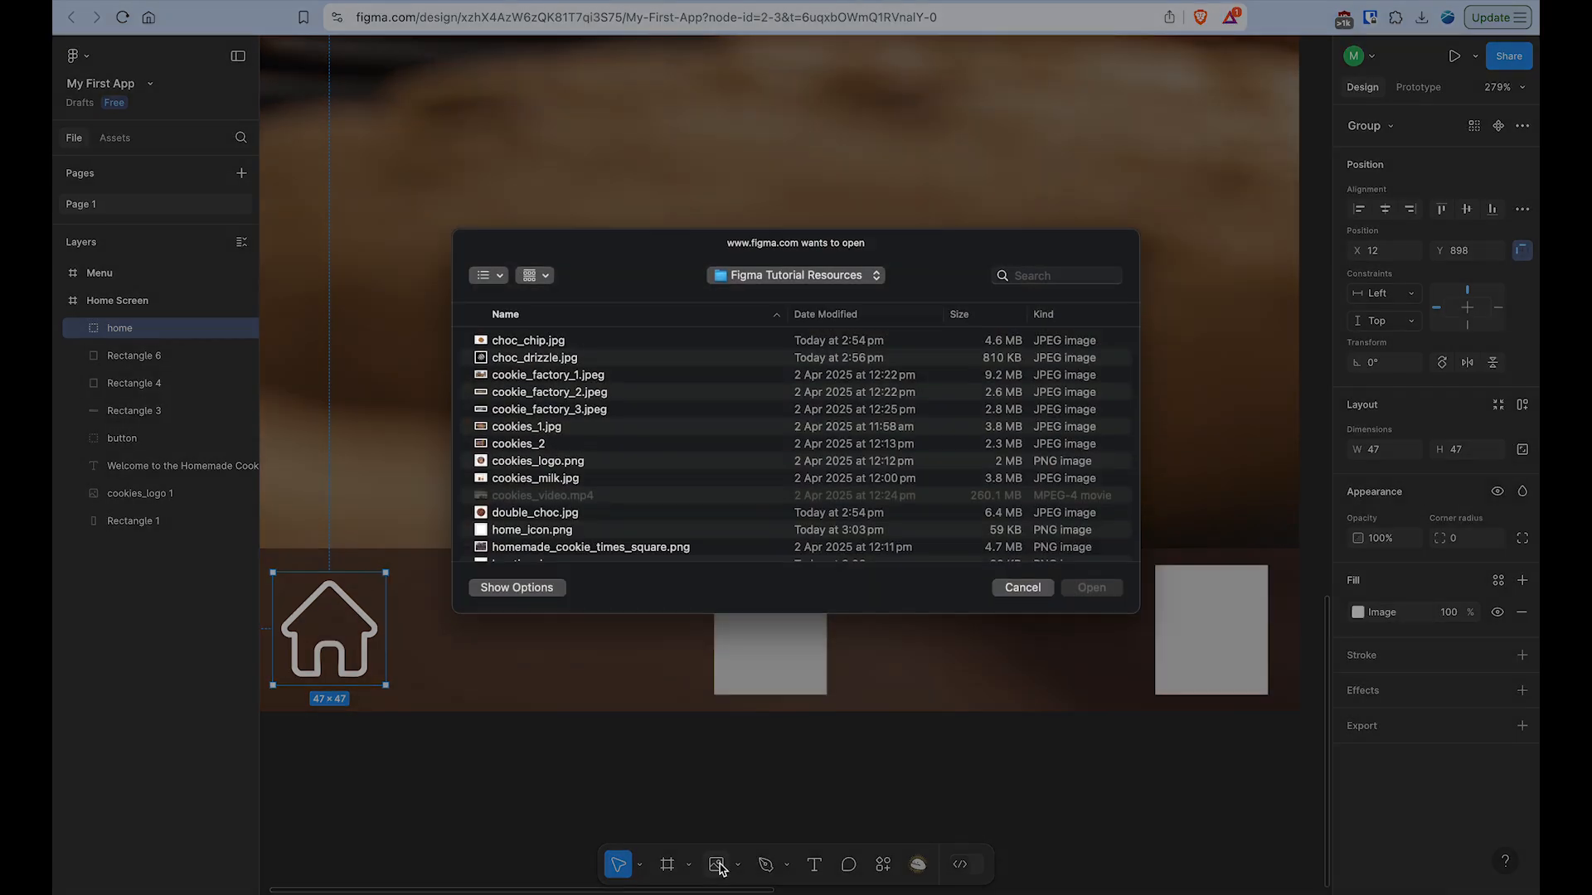
pyautogui.scroll(-3, 527, 477)
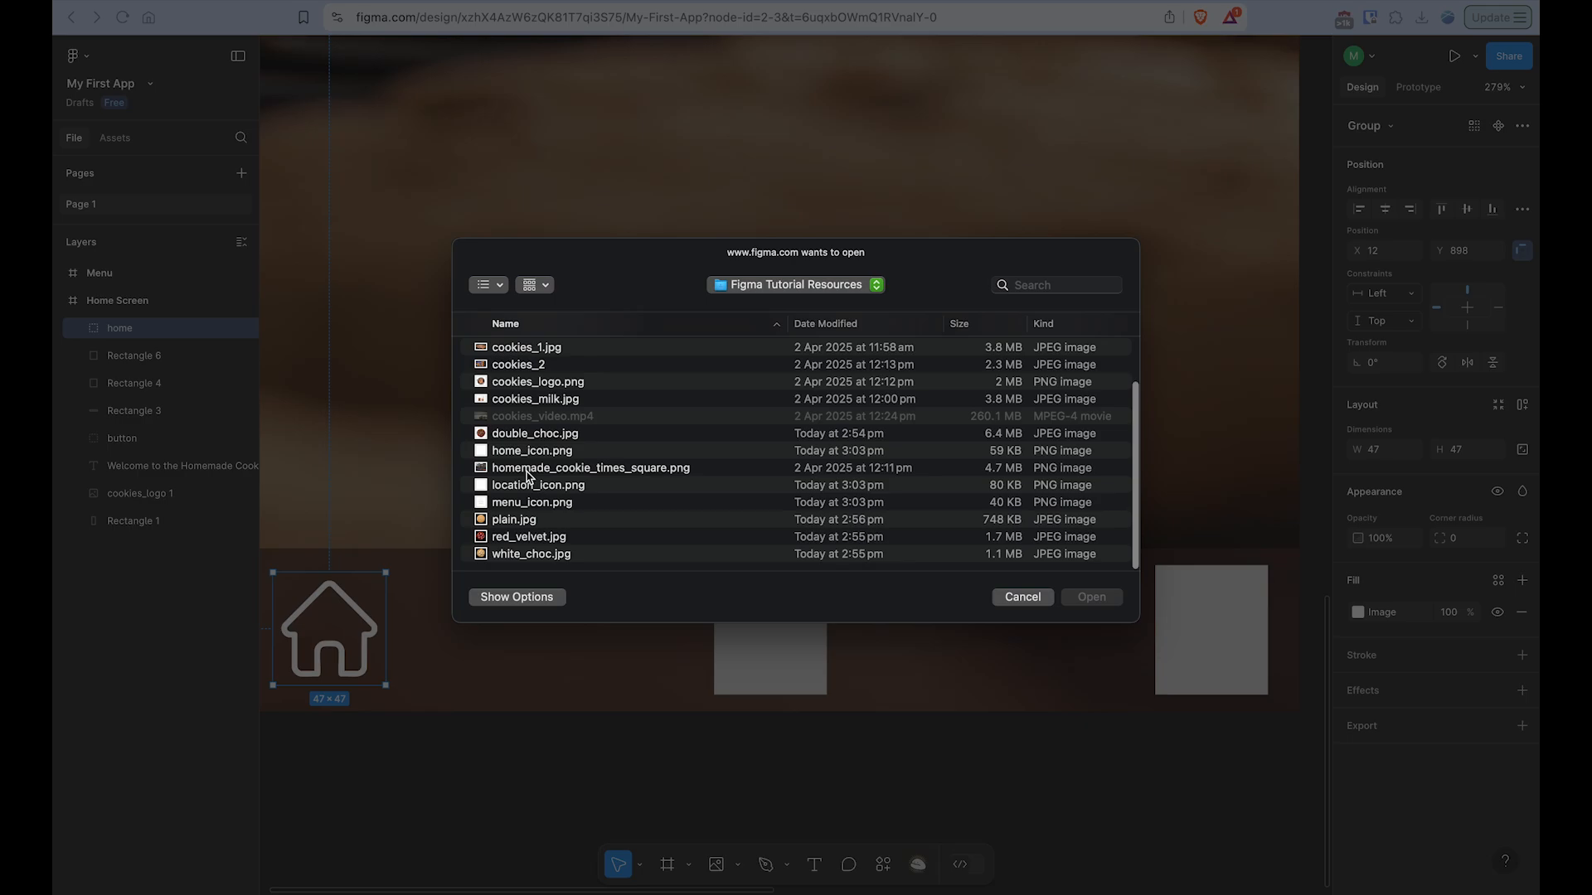
pyautogui.click(527, 502)
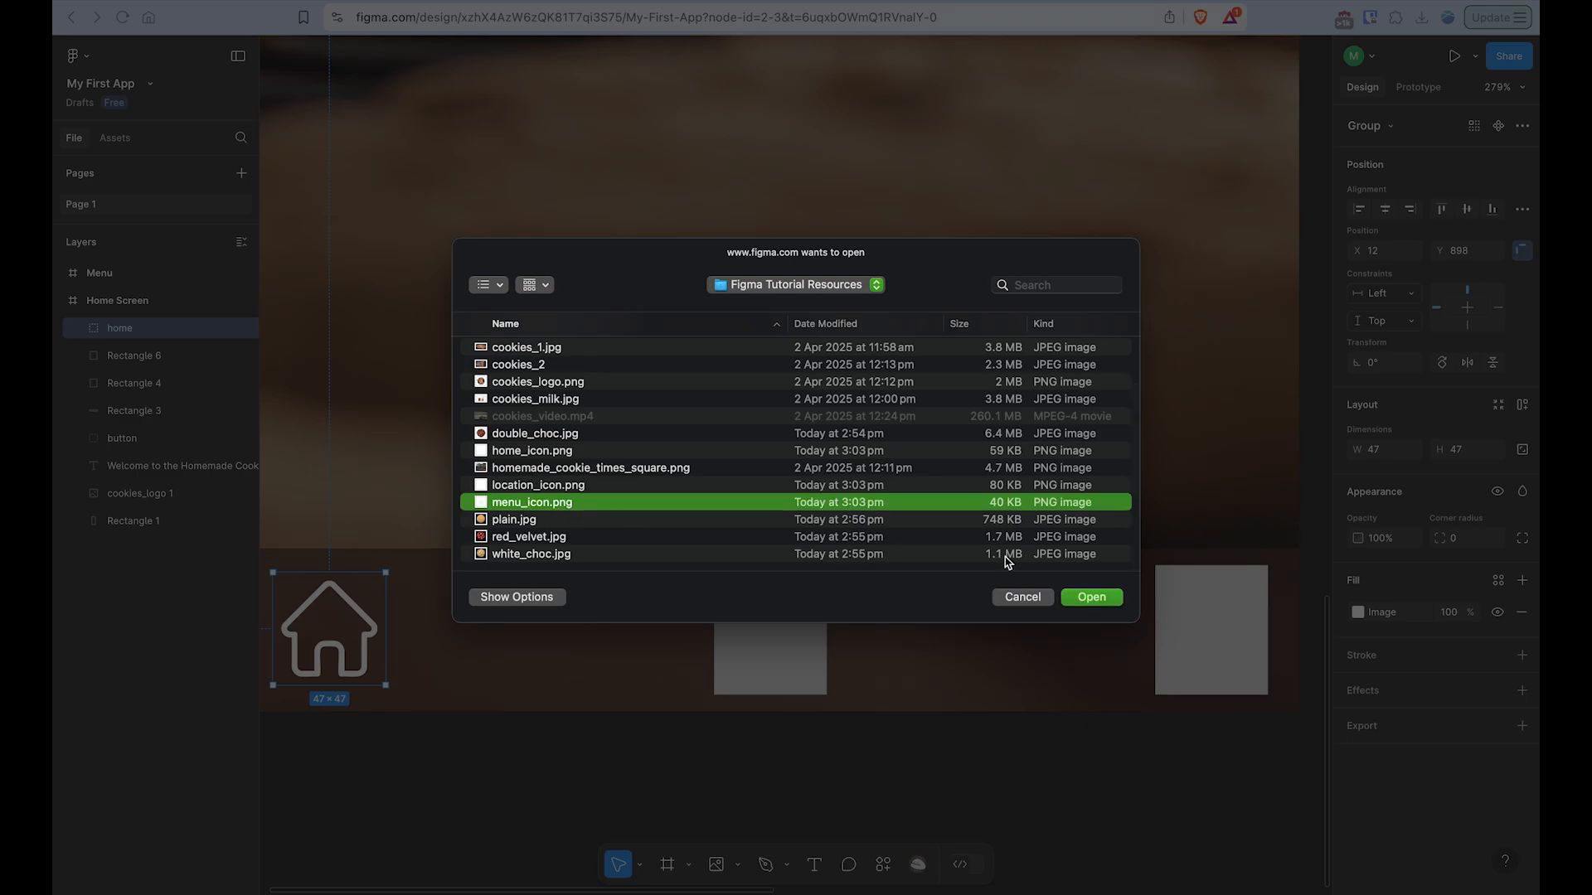
pyautogui.click(1111, 601)
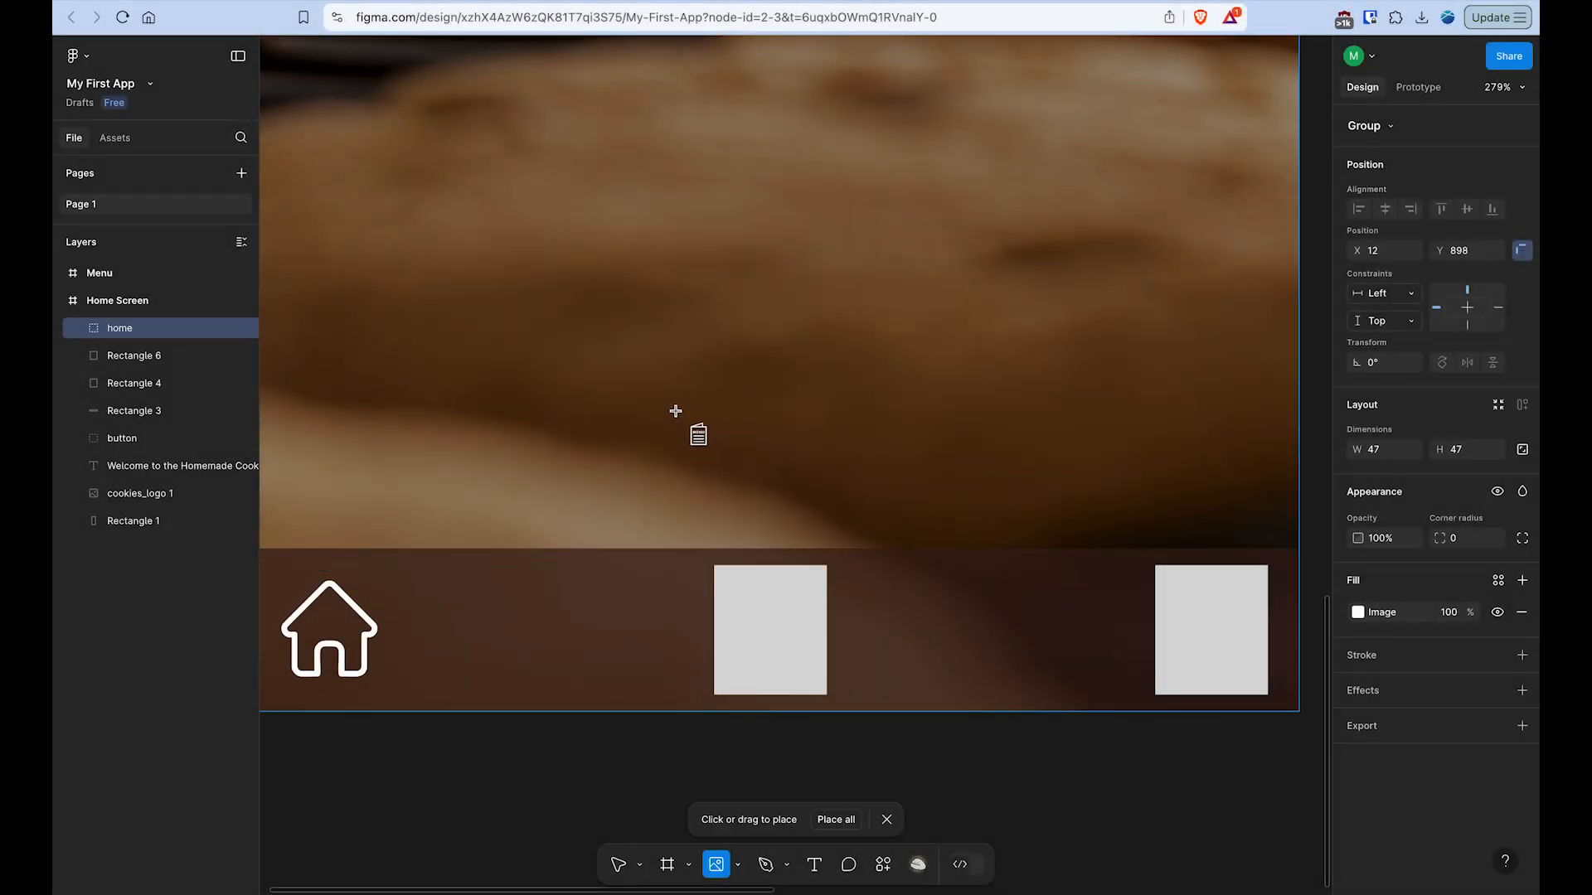
pyautogui.scroll(5, 745, 611)
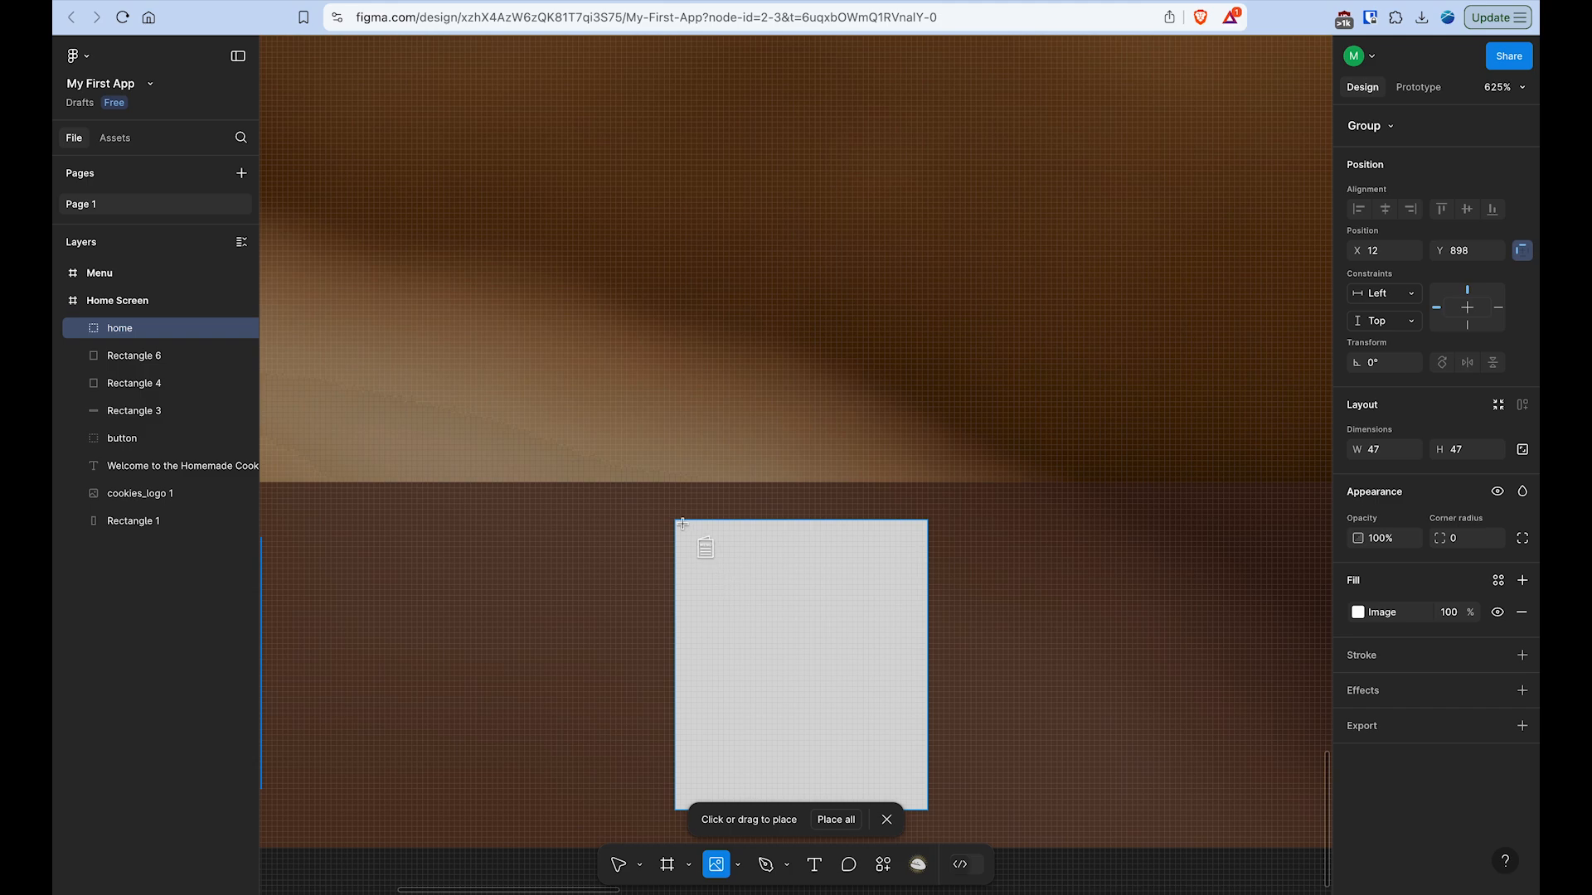
pyautogui.moveTo(694, 538); pyautogui.dragTo(943, 787)
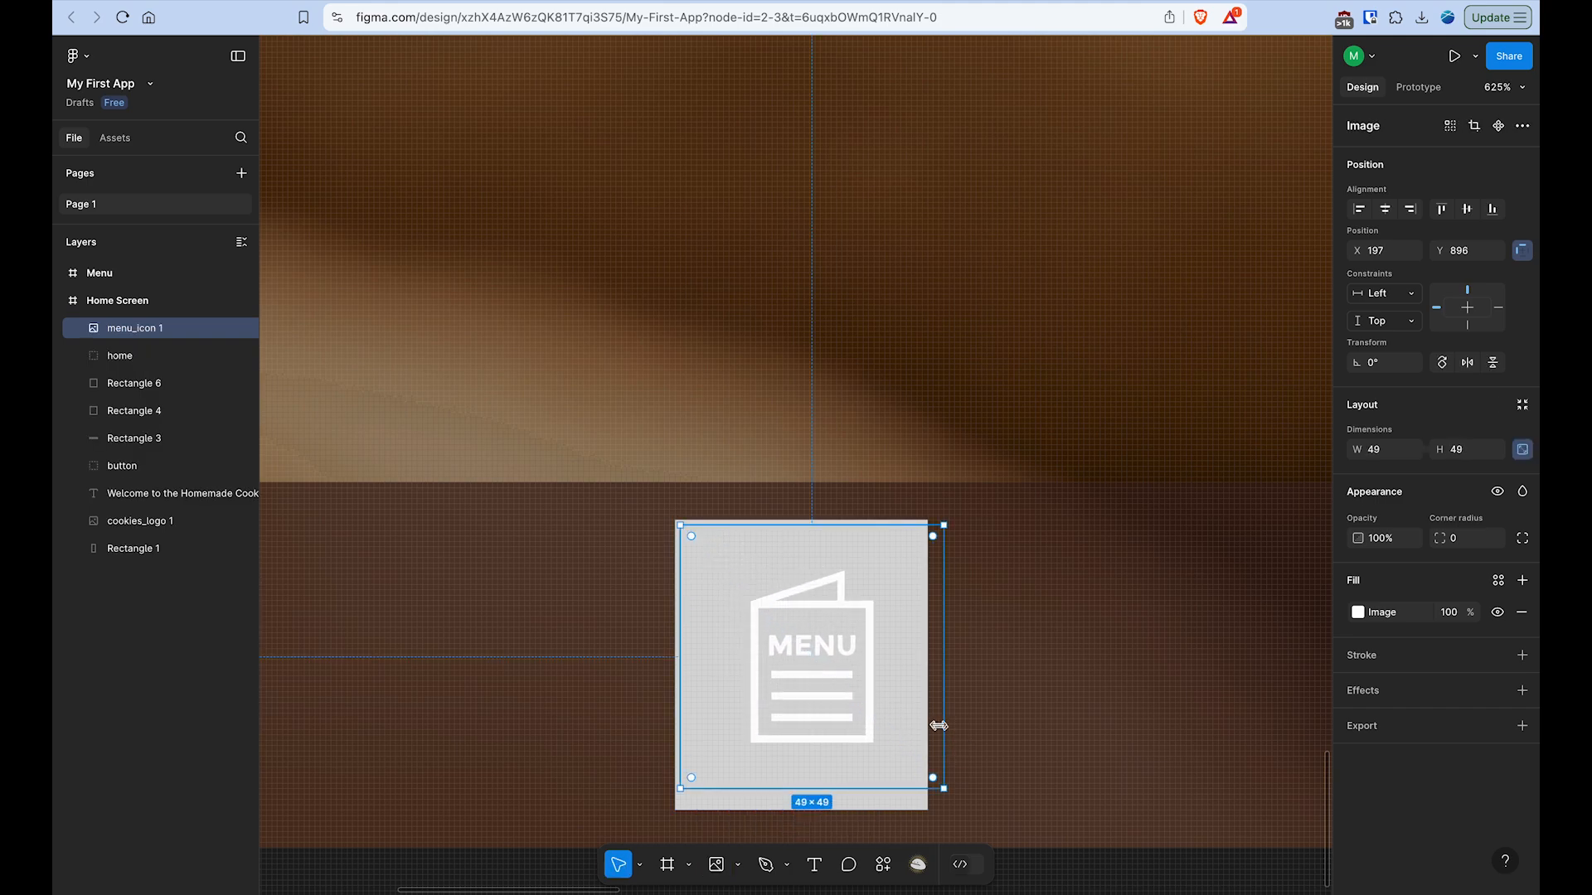
# - Align the menu icon with the middle rectangle, shrink it to 47 × 47 and centre it vertically there
pyautogui.moveTo(886, 622); pyautogui.dragTo(878, 619)
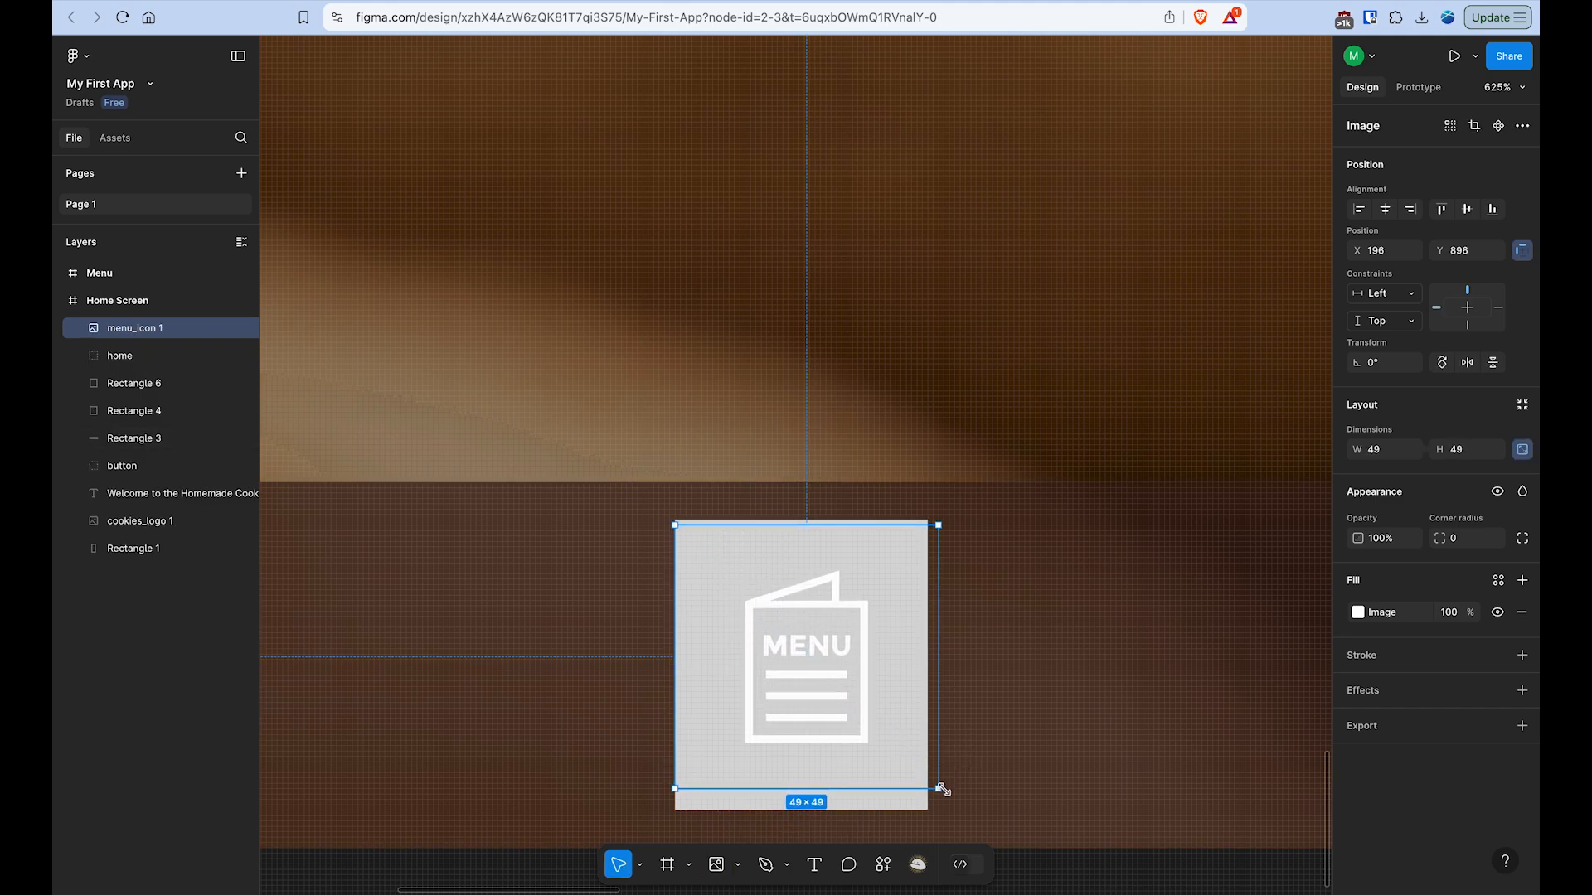
pyautogui.moveTo(939, 785); pyautogui.dragTo(927, 778)
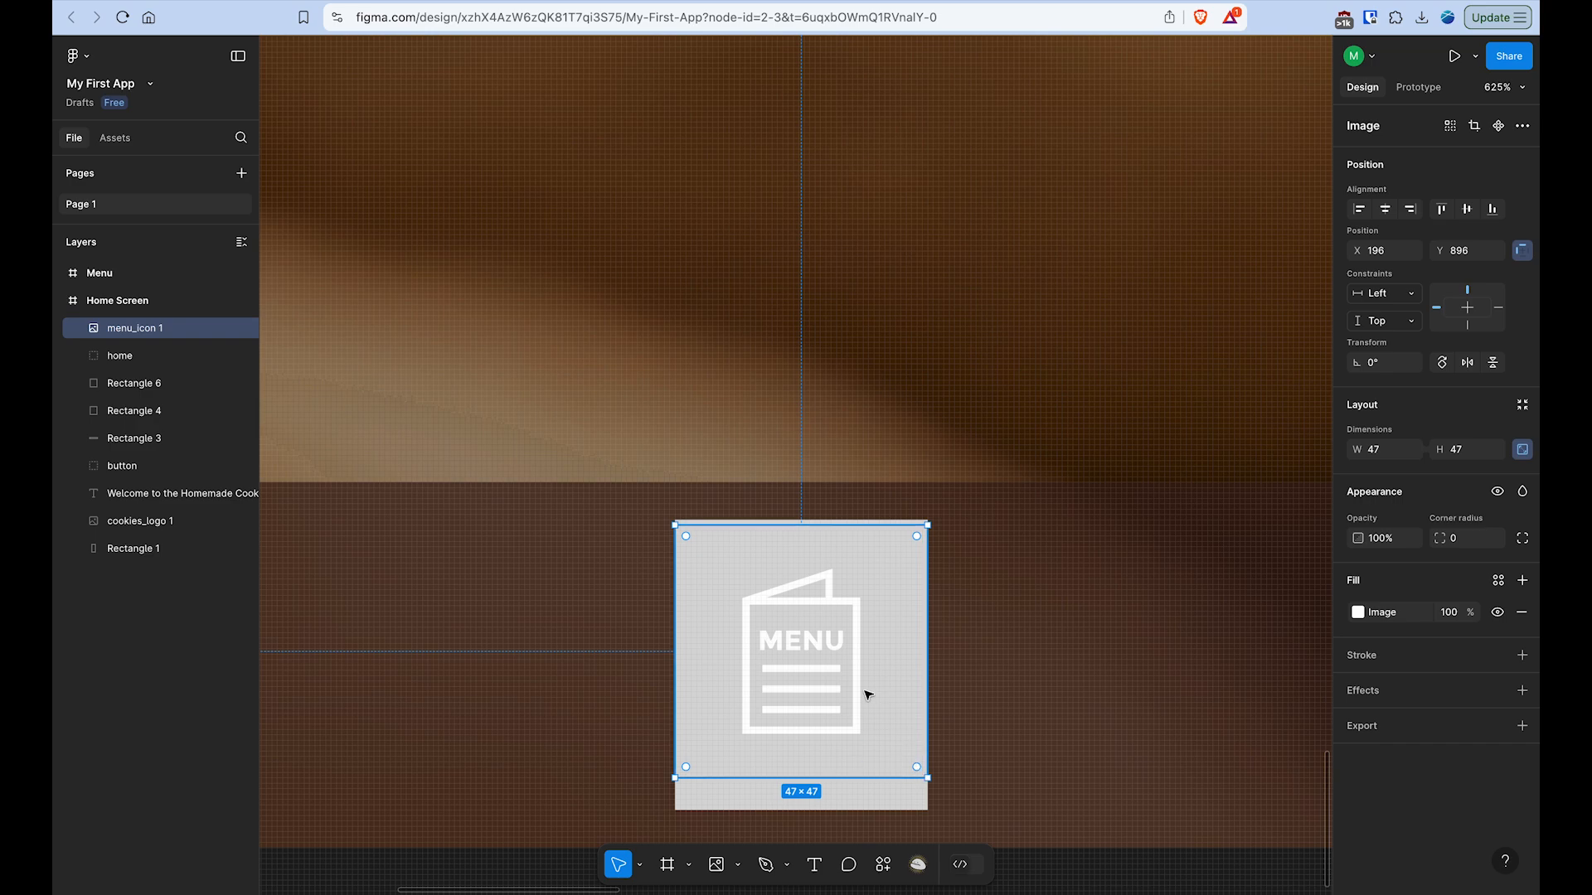
pyautogui.moveTo(865, 696); pyautogui.dragTo(864, 709)
pyautogui.scroll(-5, 865, 709)
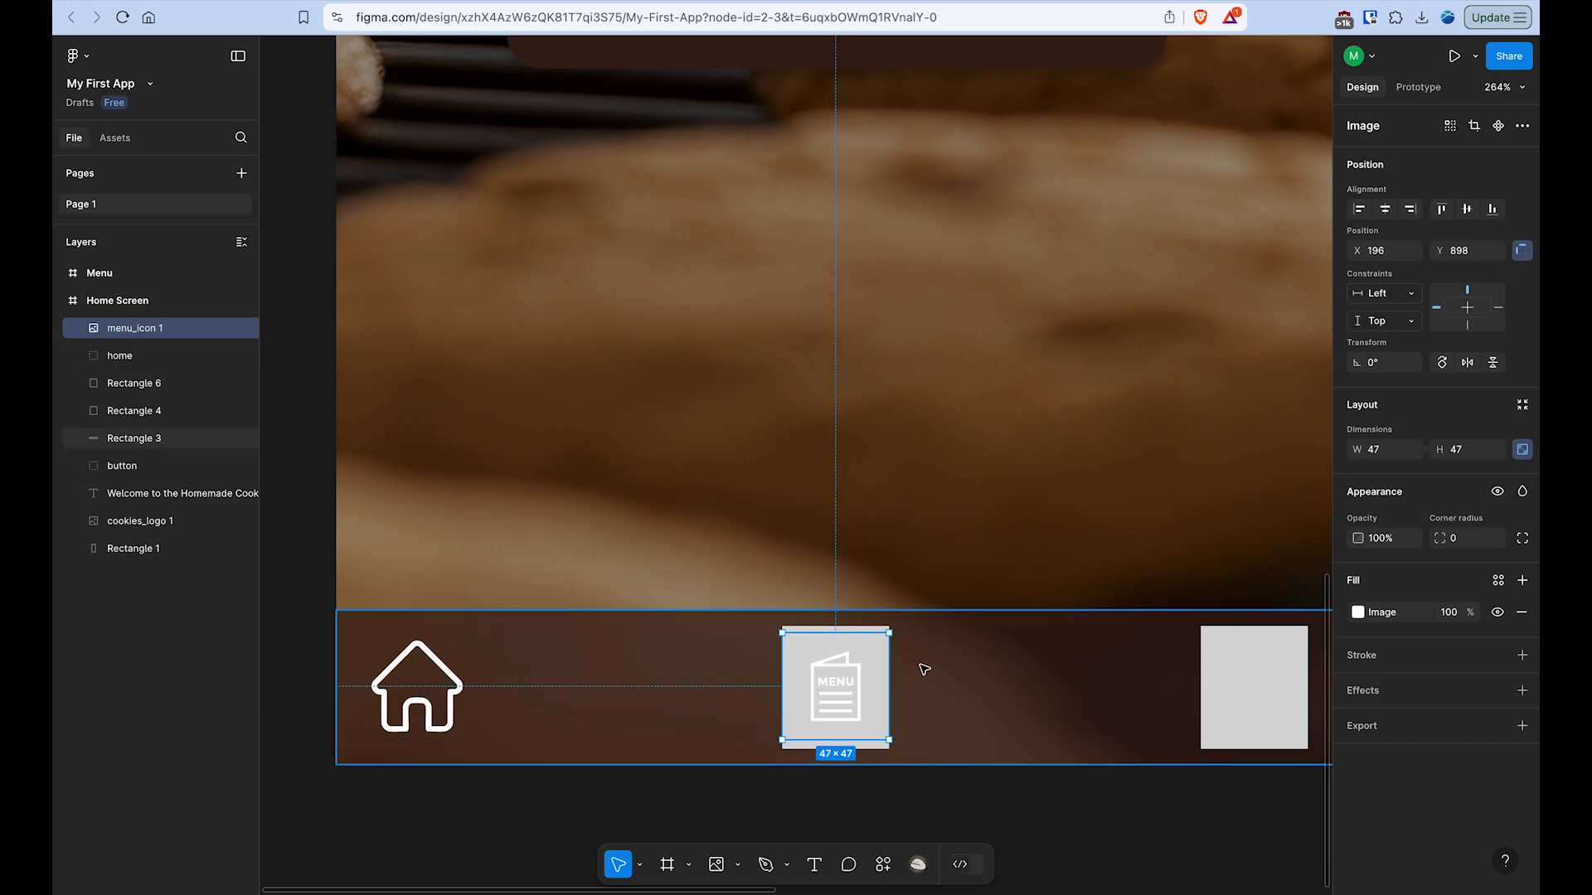
# - Enlarge the menu icon proportionally about its centre to 65 × 65
pyautogui.scroll(5, 906, 642)
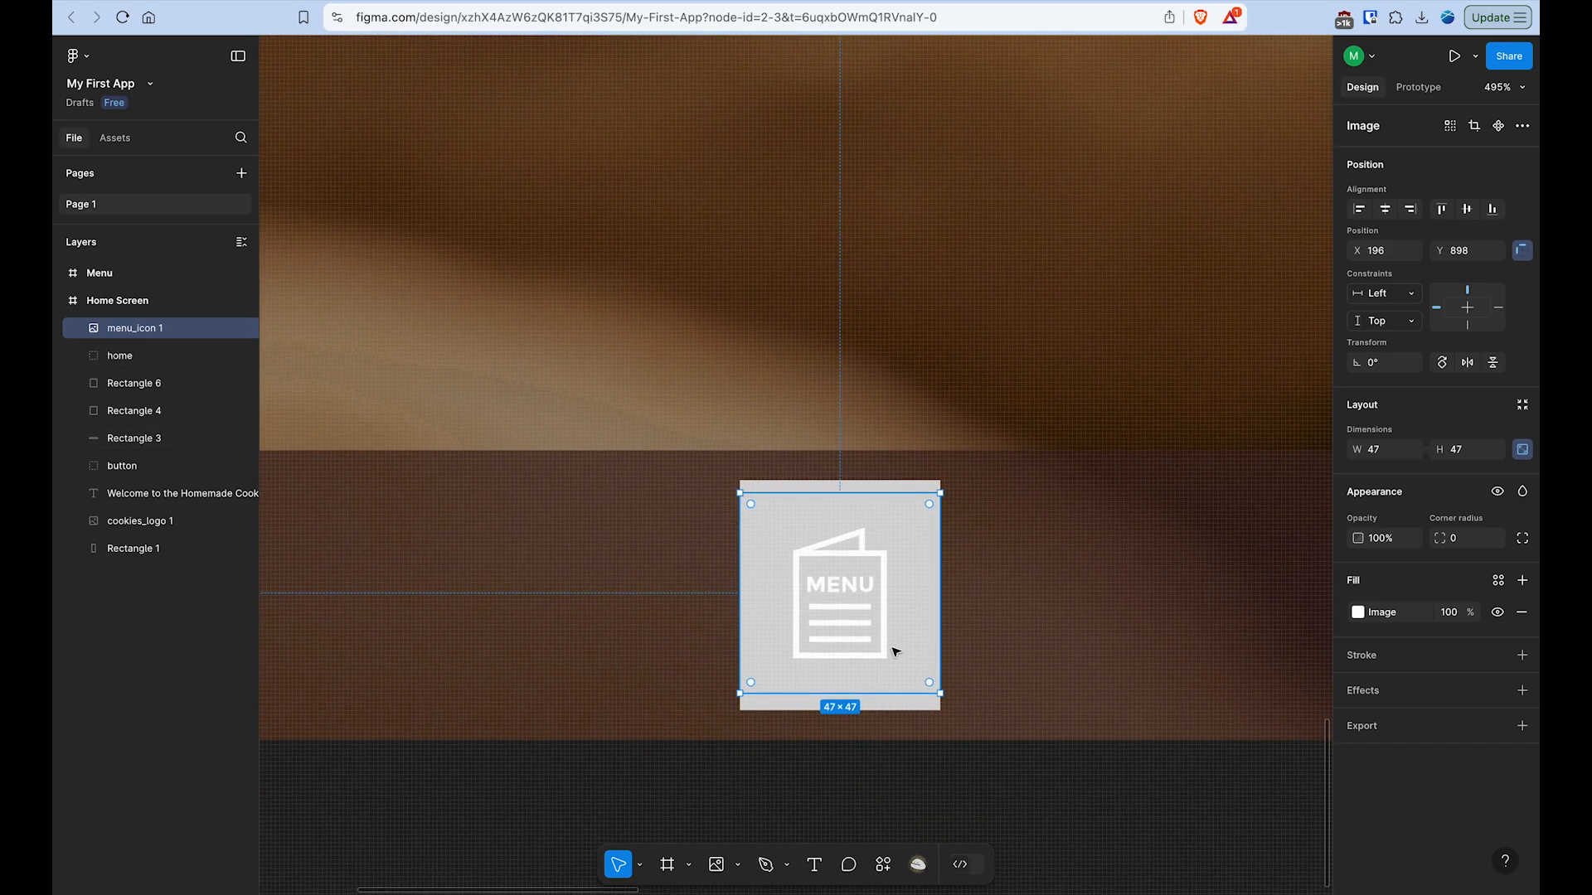
pyautogui.moveTo(938, 494); pyautogui.dragTo(983, 461)
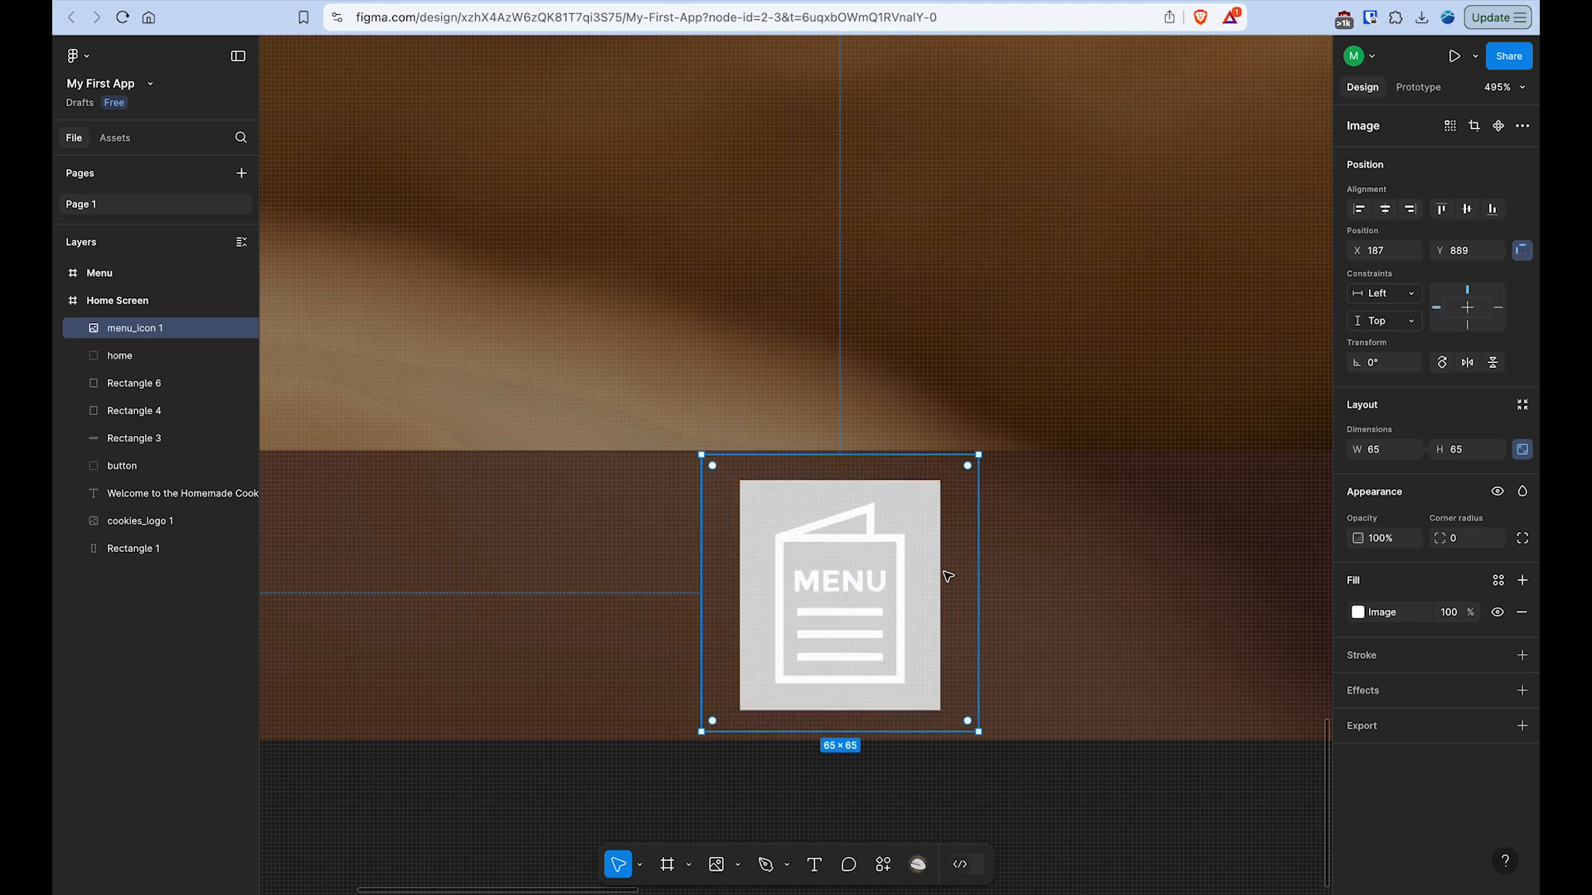
pyautogui.scroll(-5, 947, 572)
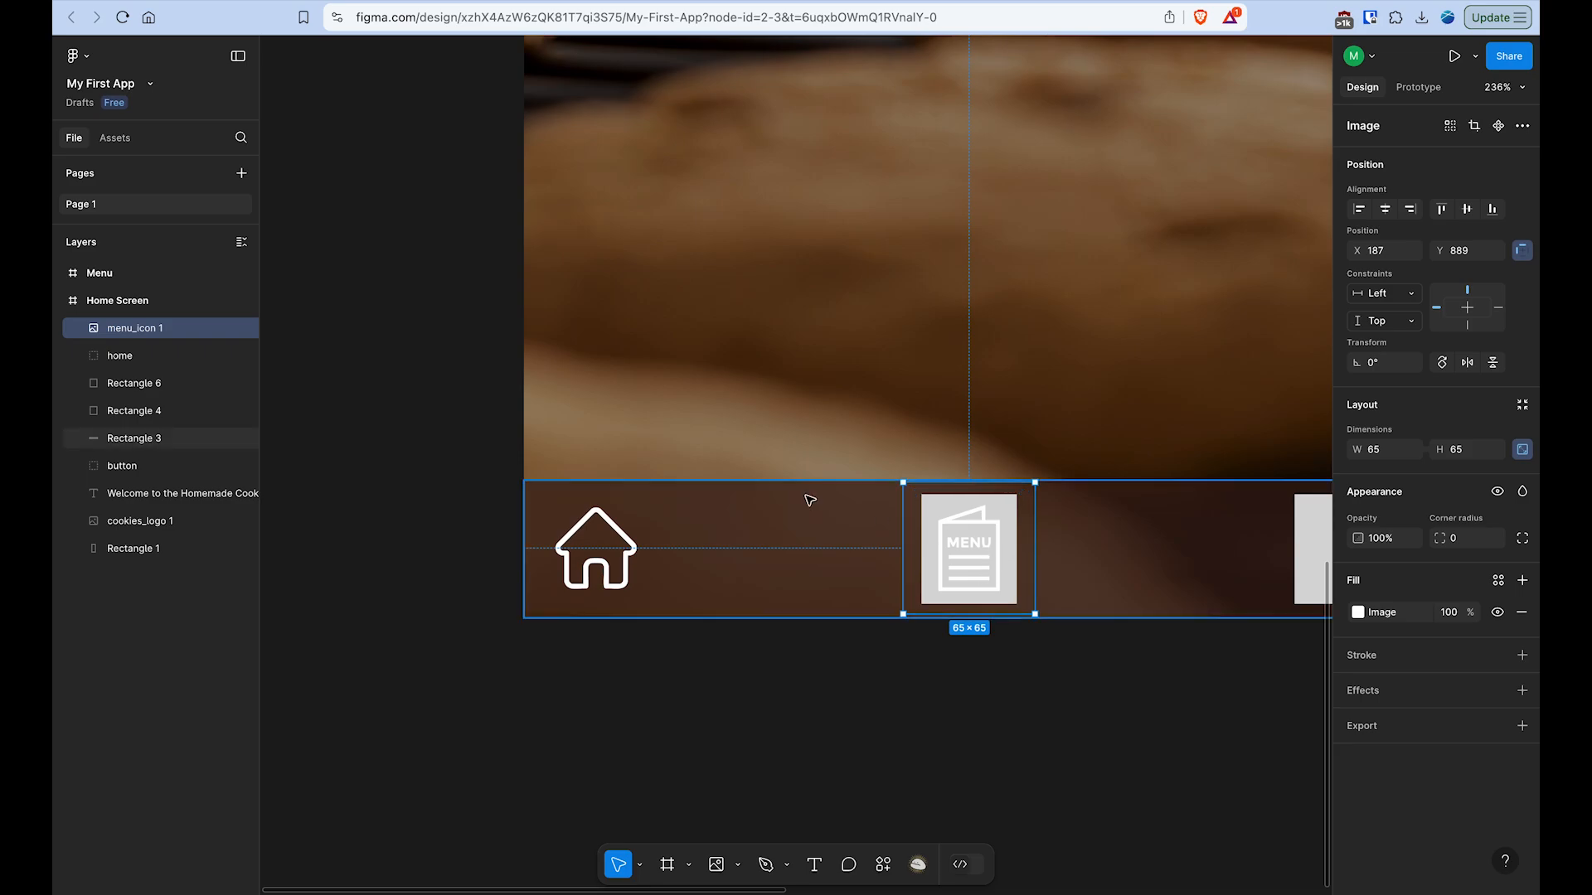
# - Group the menu icon with Rectangle 4 behind it and name the group menu
pyautogui.click(130, 391)
pyautogui.click(133, 411)
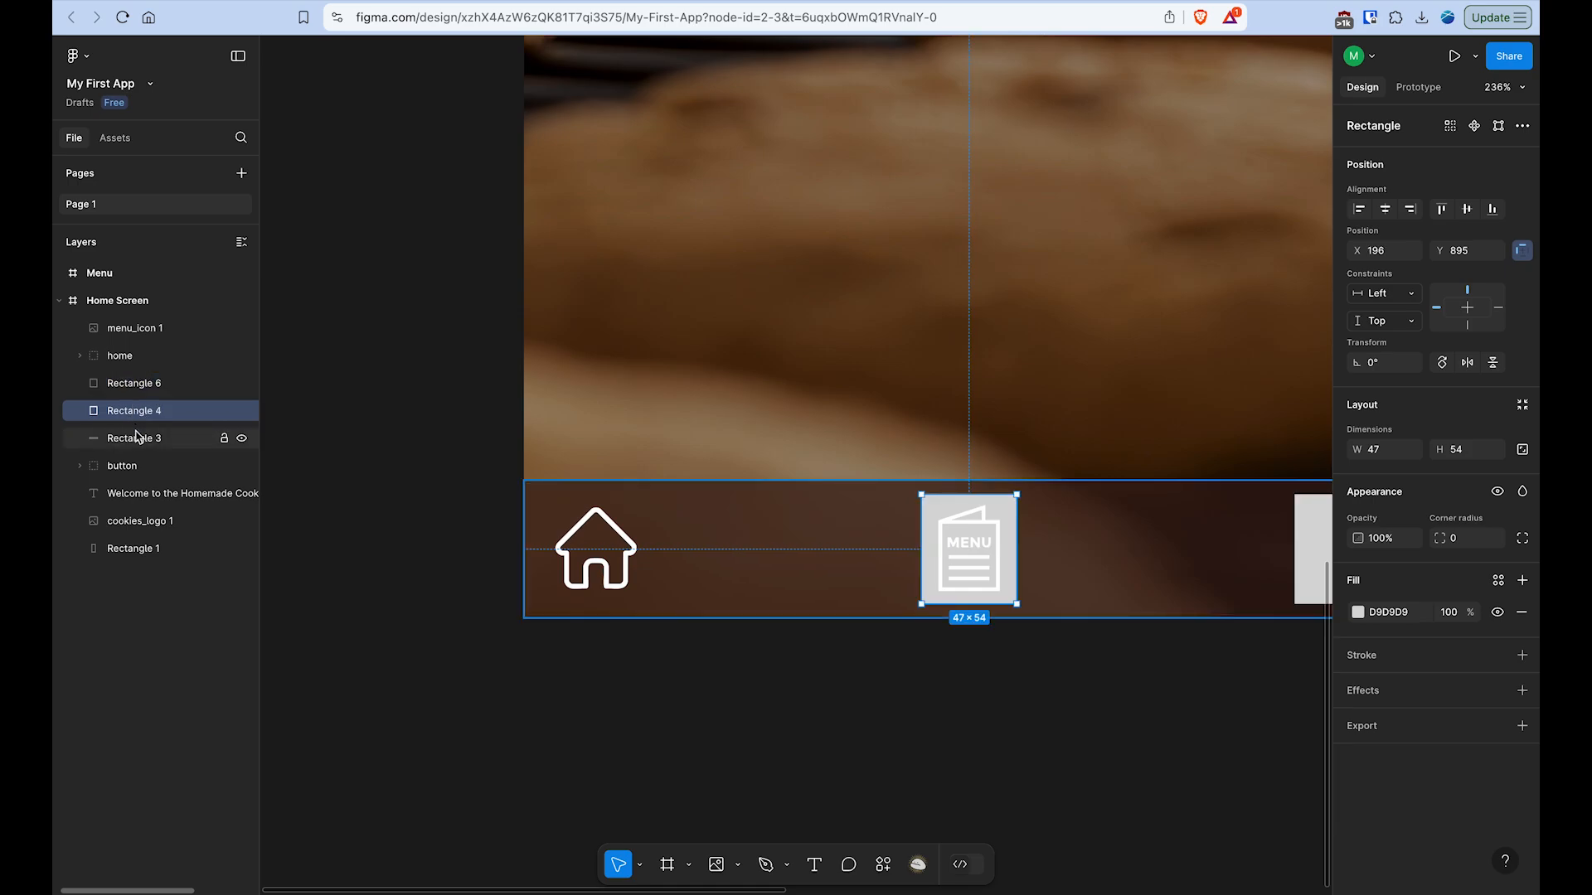
pyautogui.click(139, 438)
pyautogui.click(142, 416)
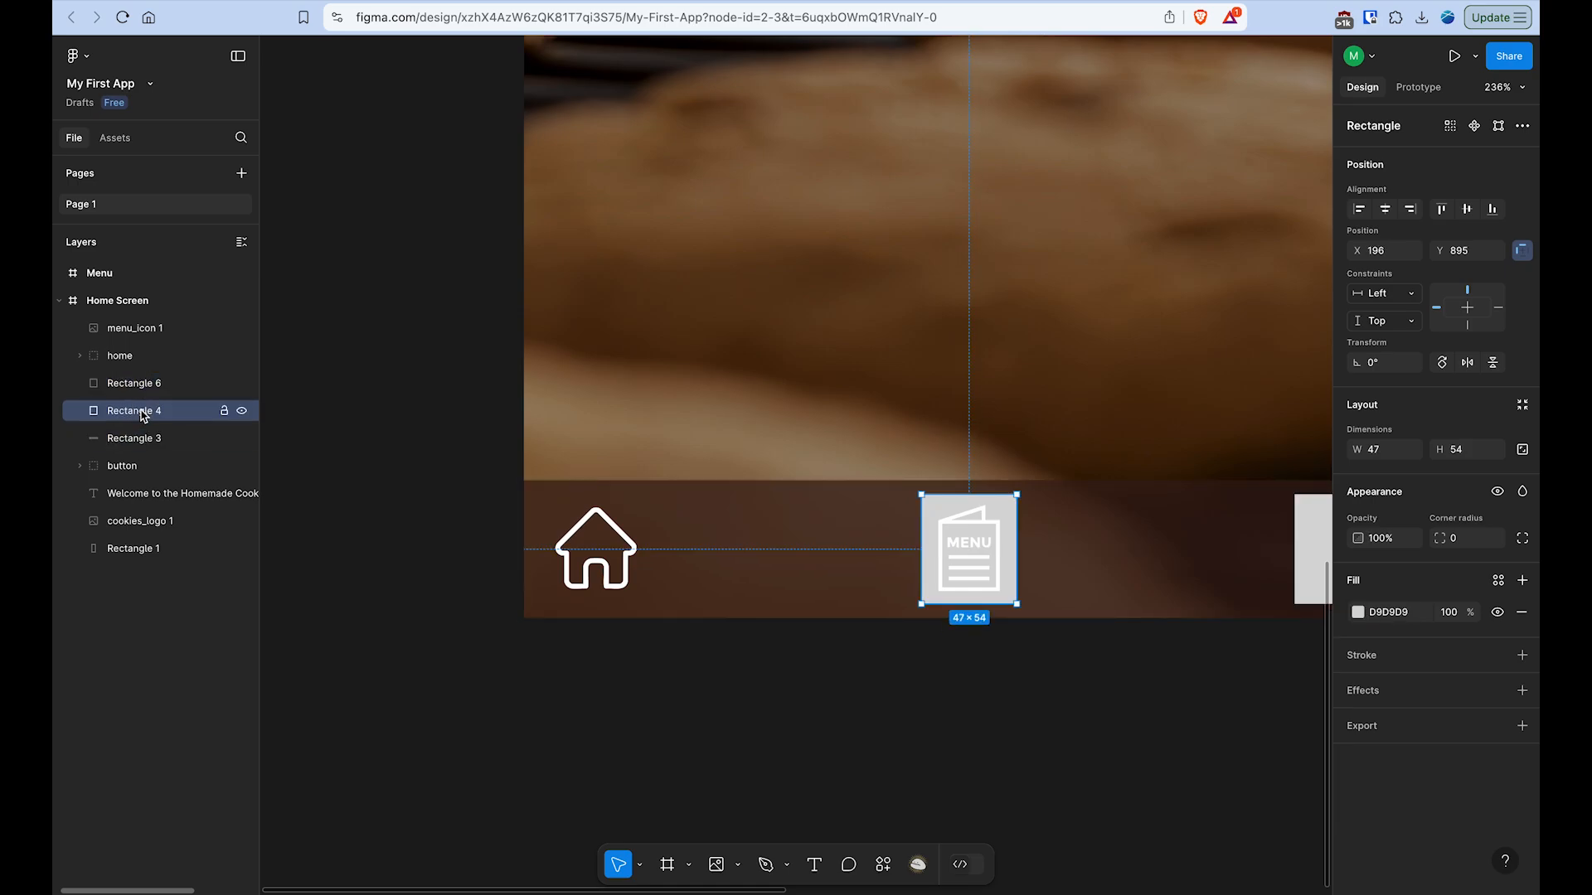
pyautogui.keyDown('shift'); pyautogui.click(984, 529); pyautogui.keyUp('shift')
pyautogui.rightClick(985, 531)
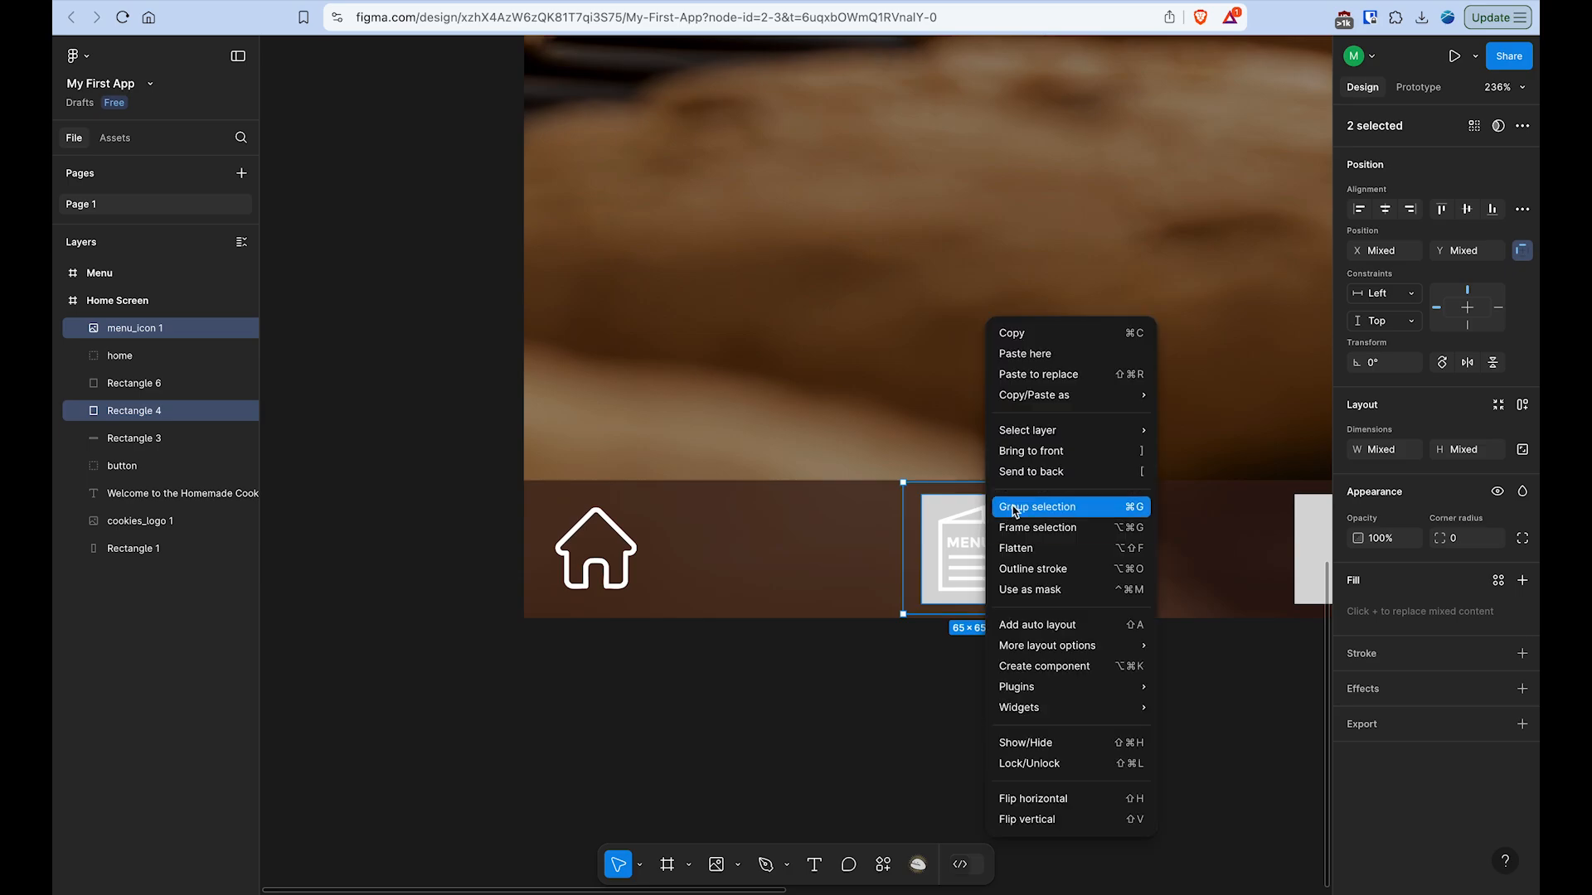
pyautogui.click(1045, 506)
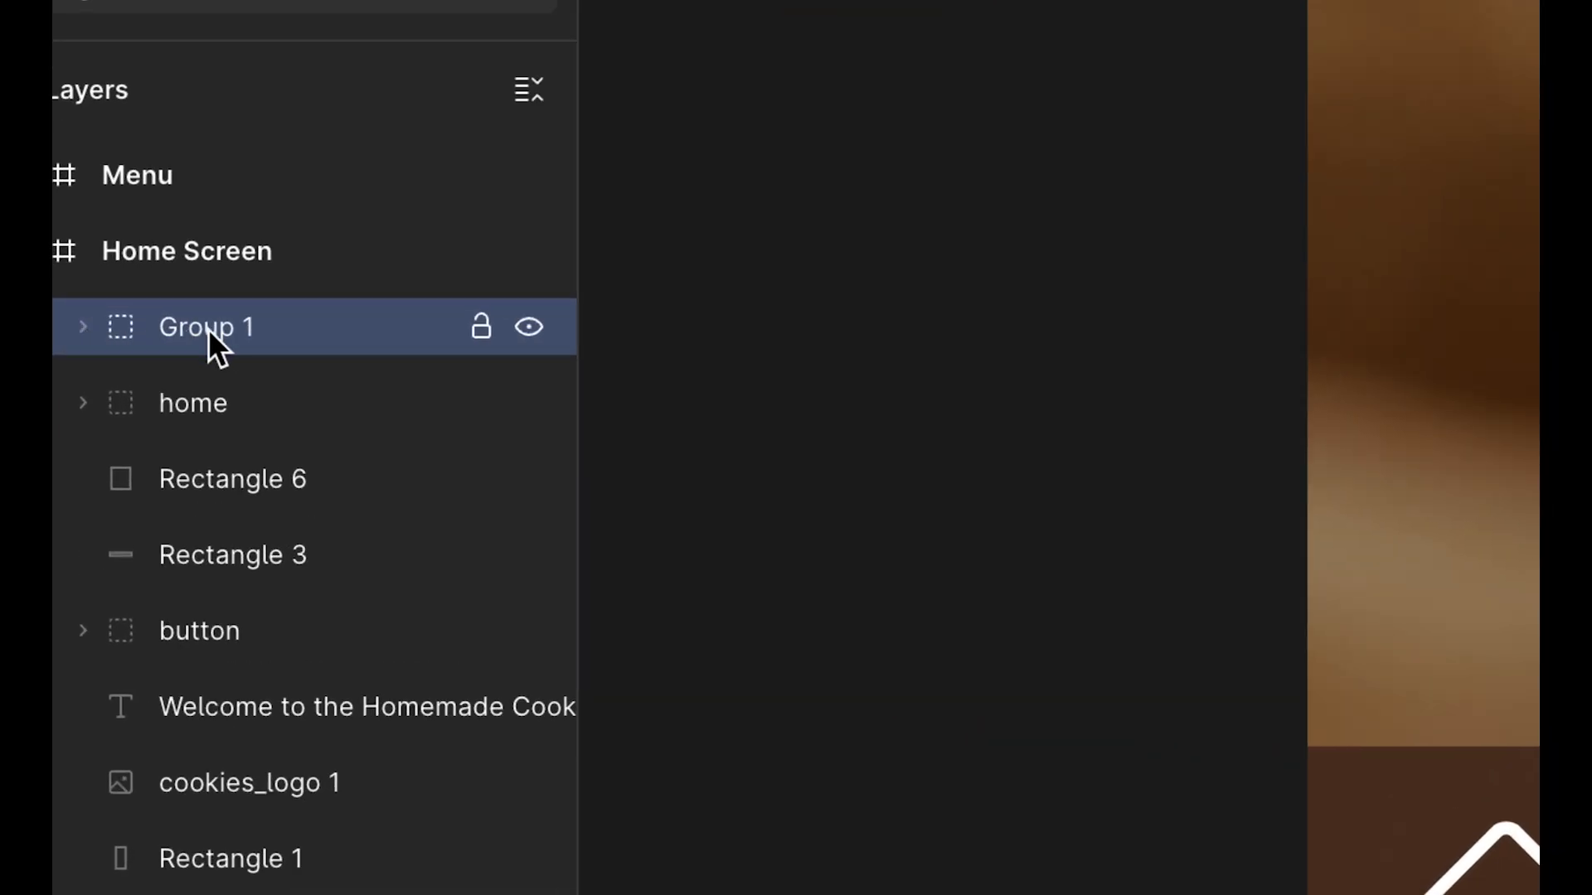
pyautogui.doubleClick(170, 328)
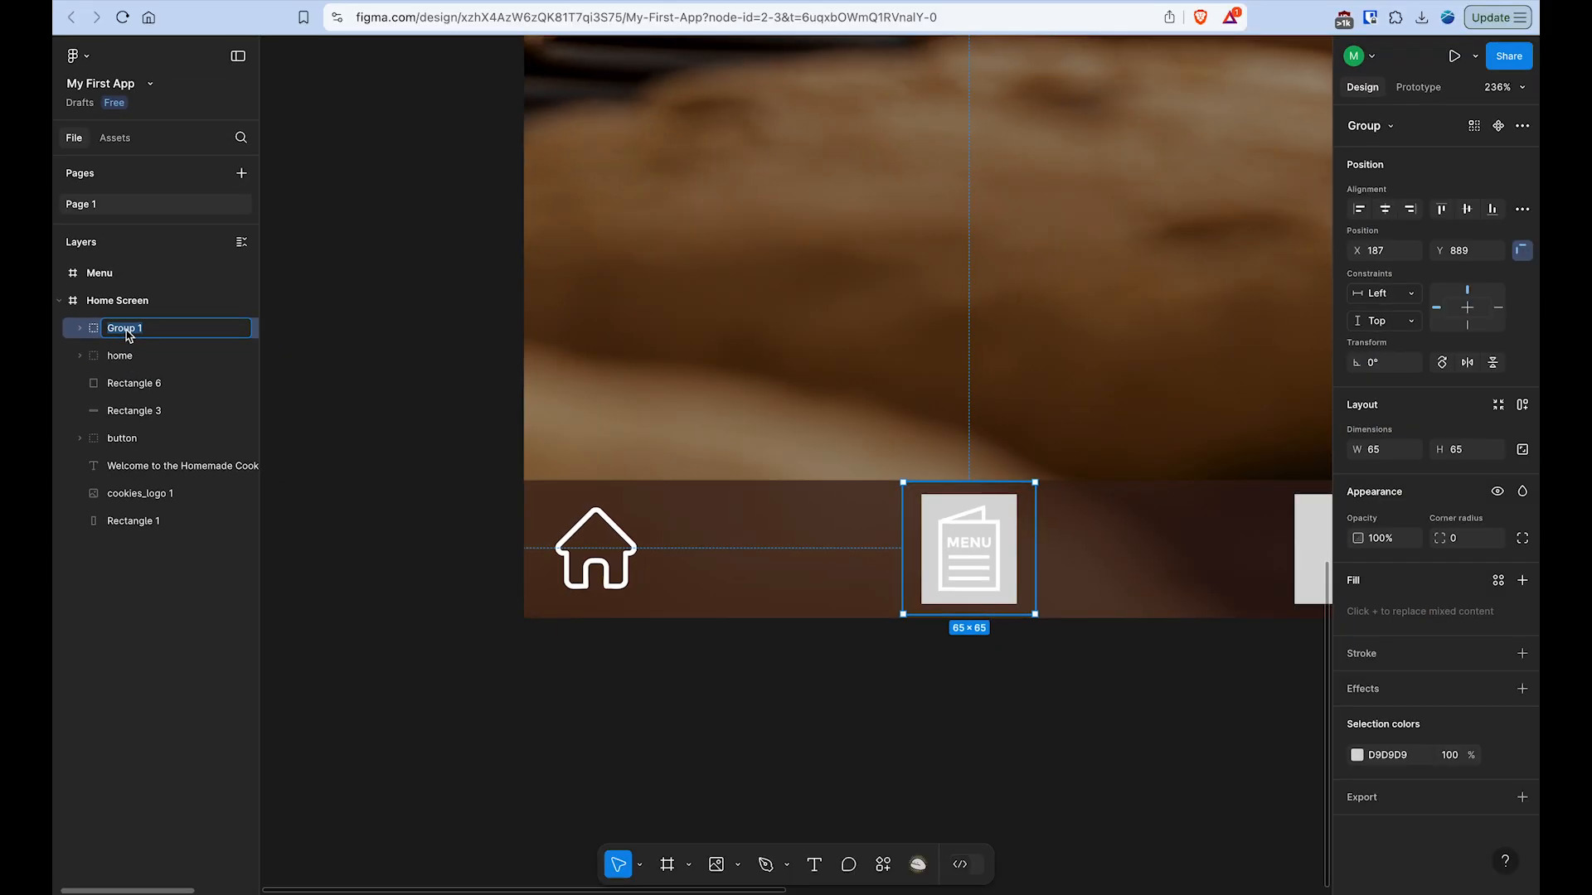
pyautogui.write('menu')
pyautogui.press('Return')
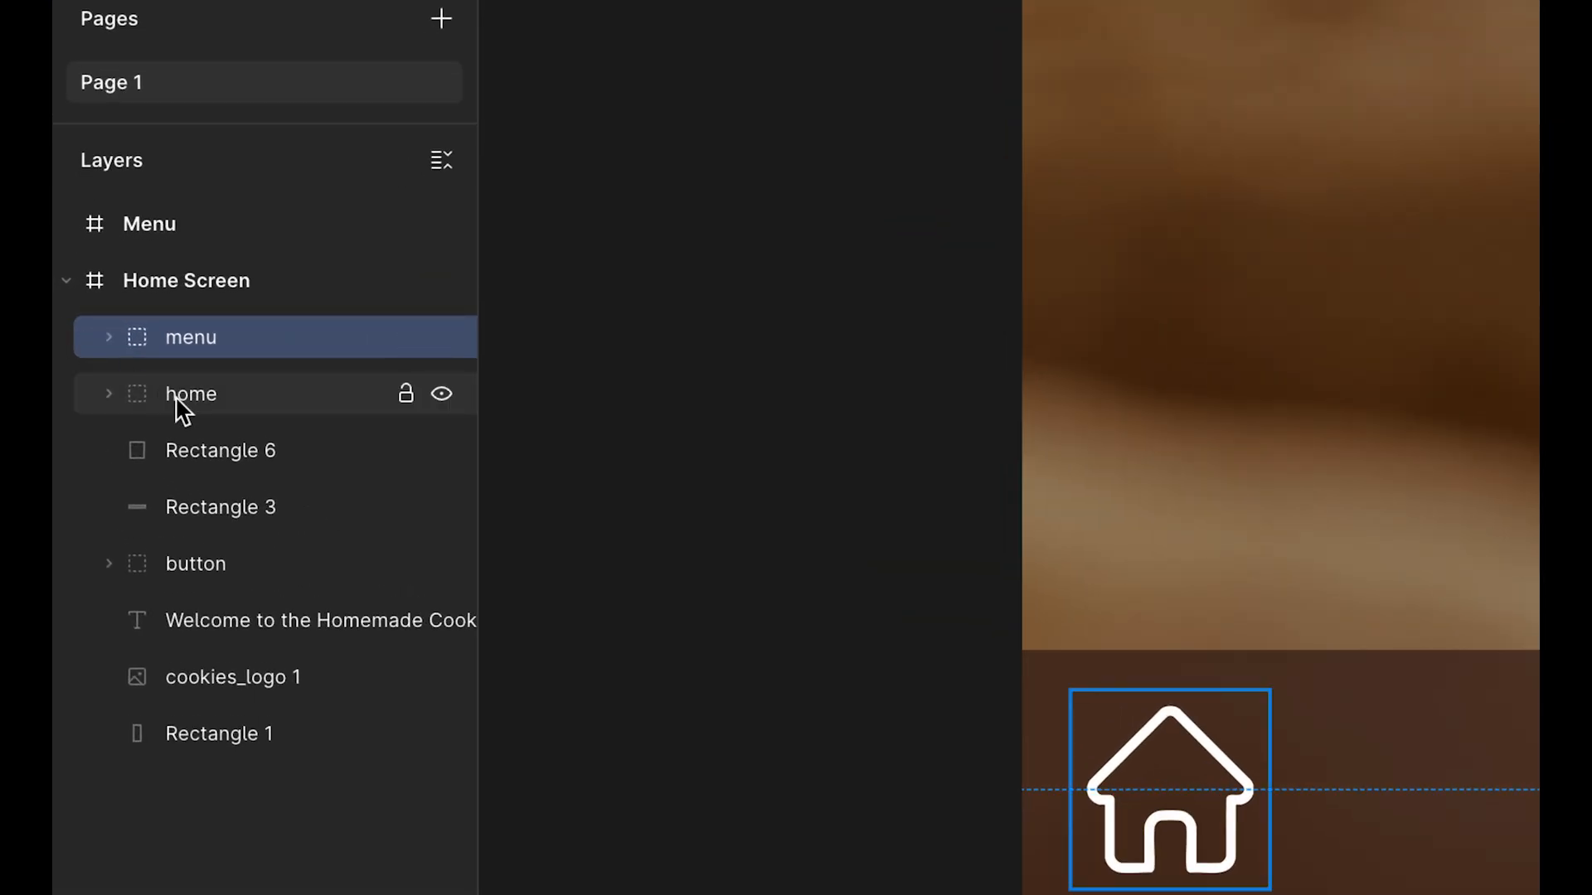
# - Hide Rectangle 4 inside the menu group so that only the icon shows, and collapse the group
pyautogui.click(120, 356)
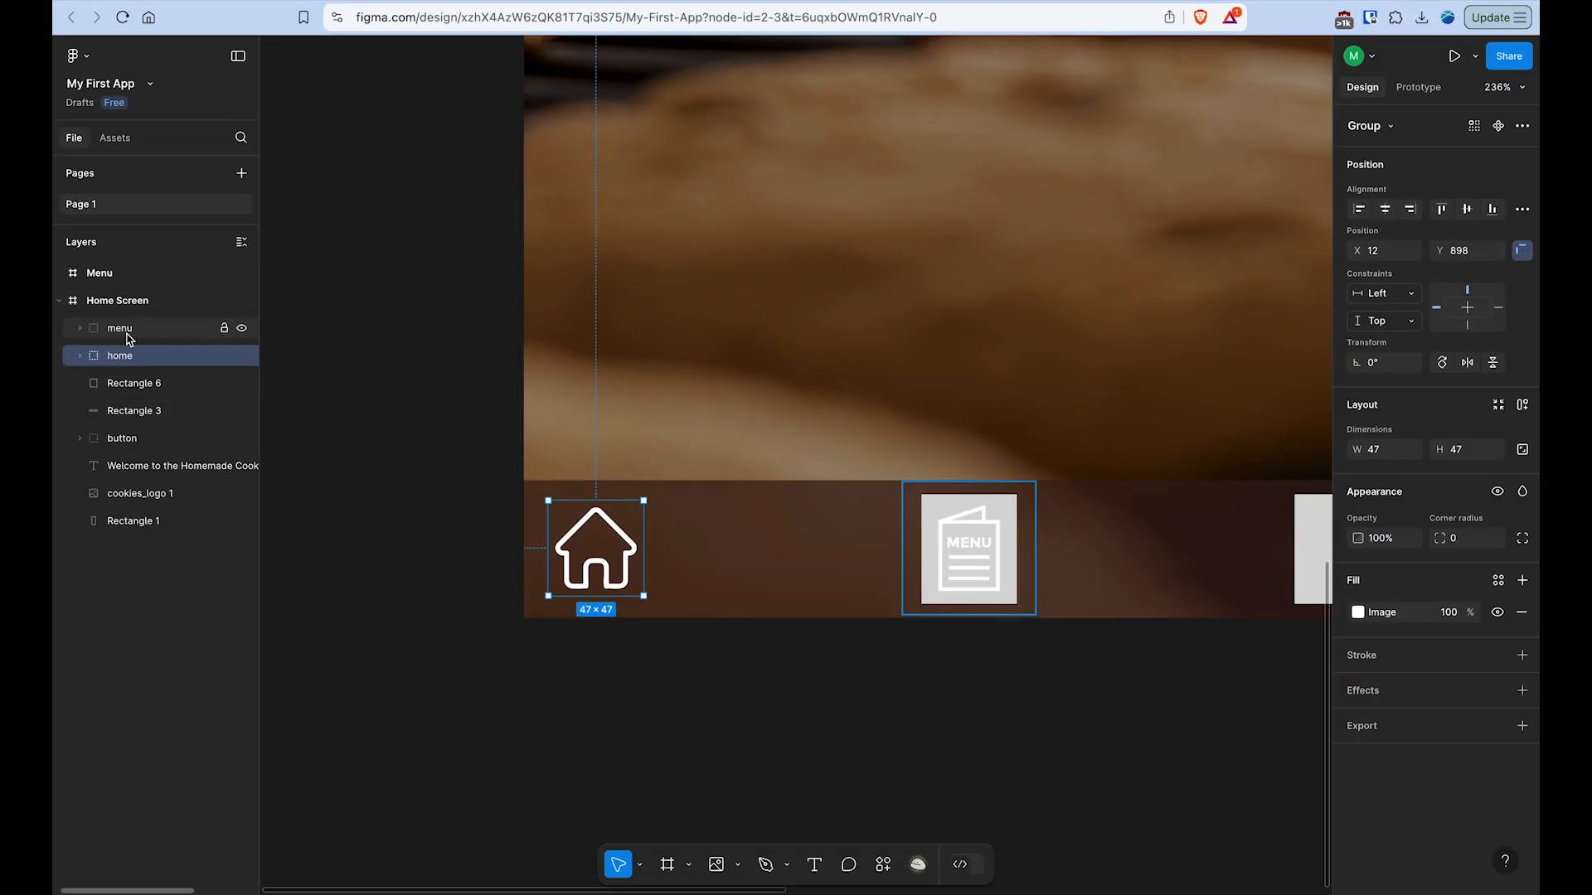
pyautogui.click(191, 337)
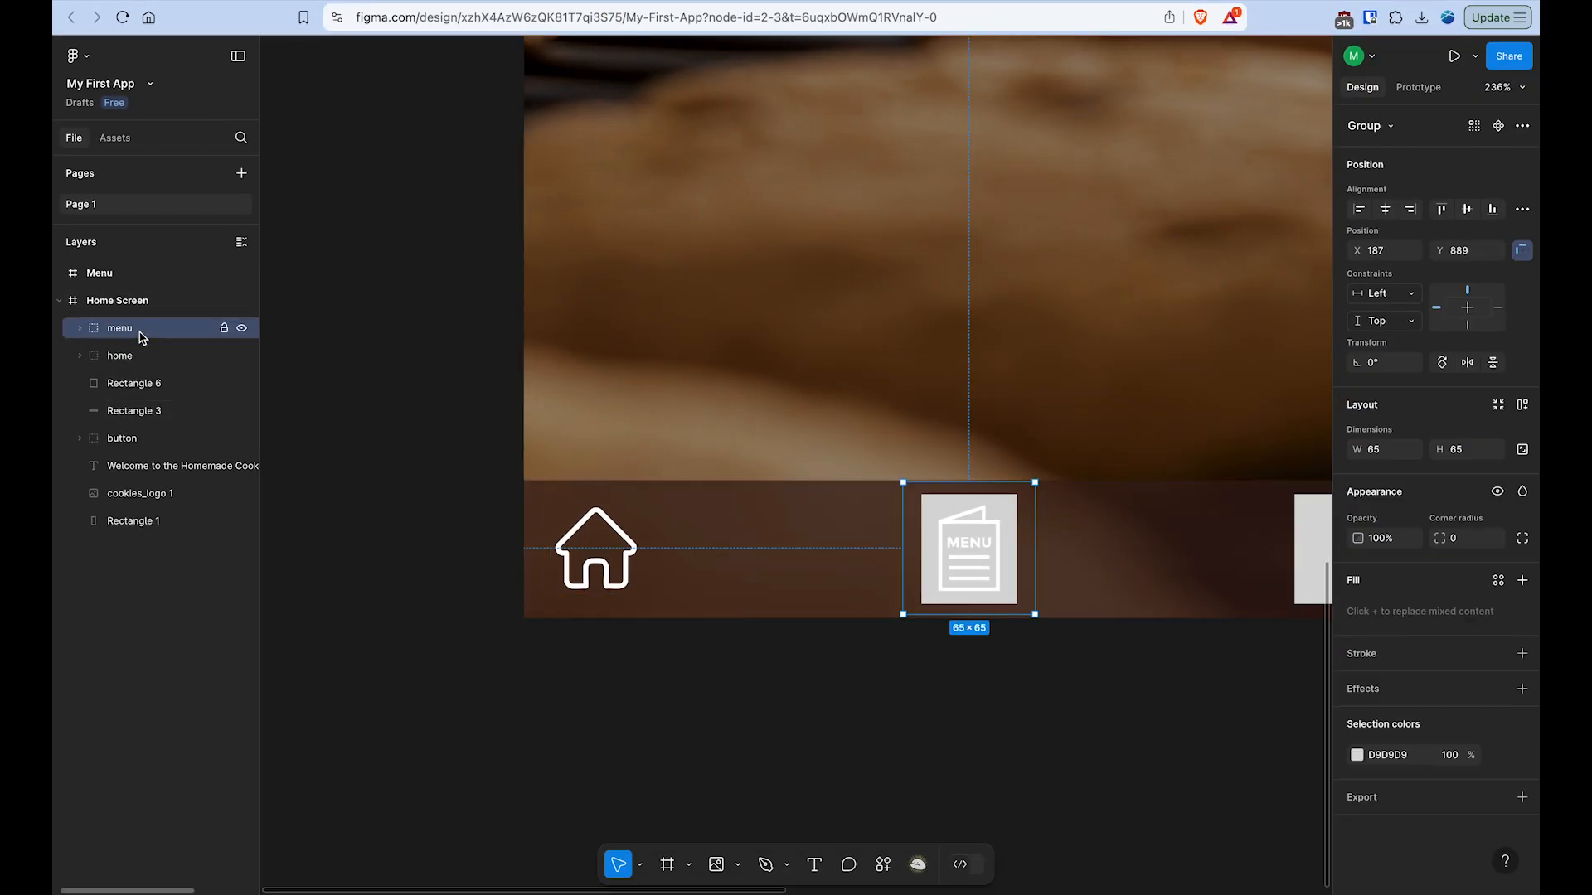
pyautogui.click(77, 328)
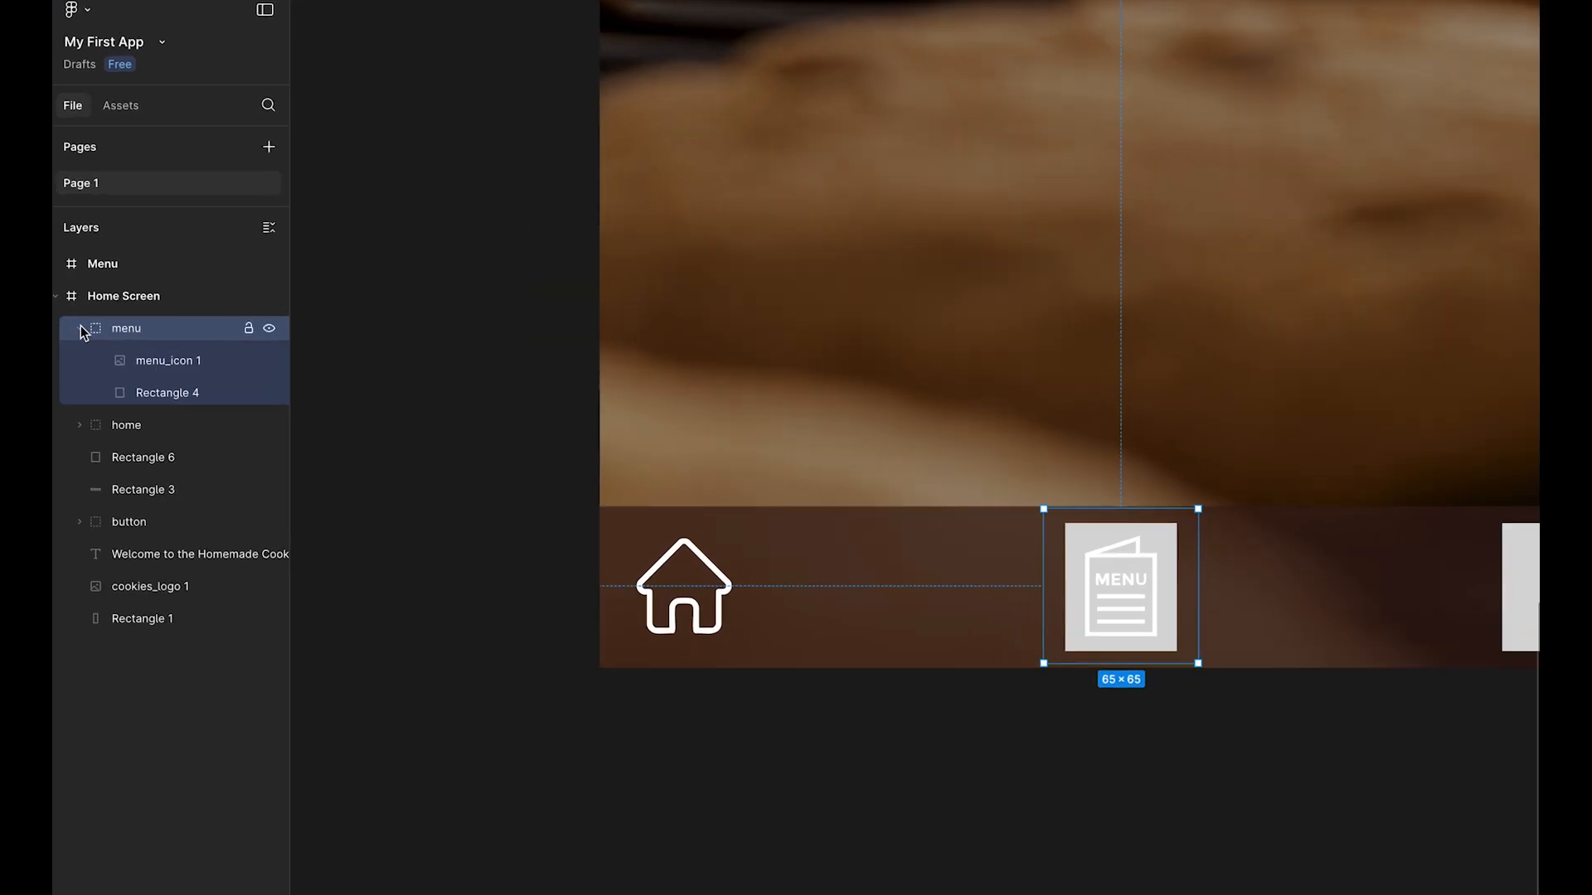
pyautogui.click(426, 448)
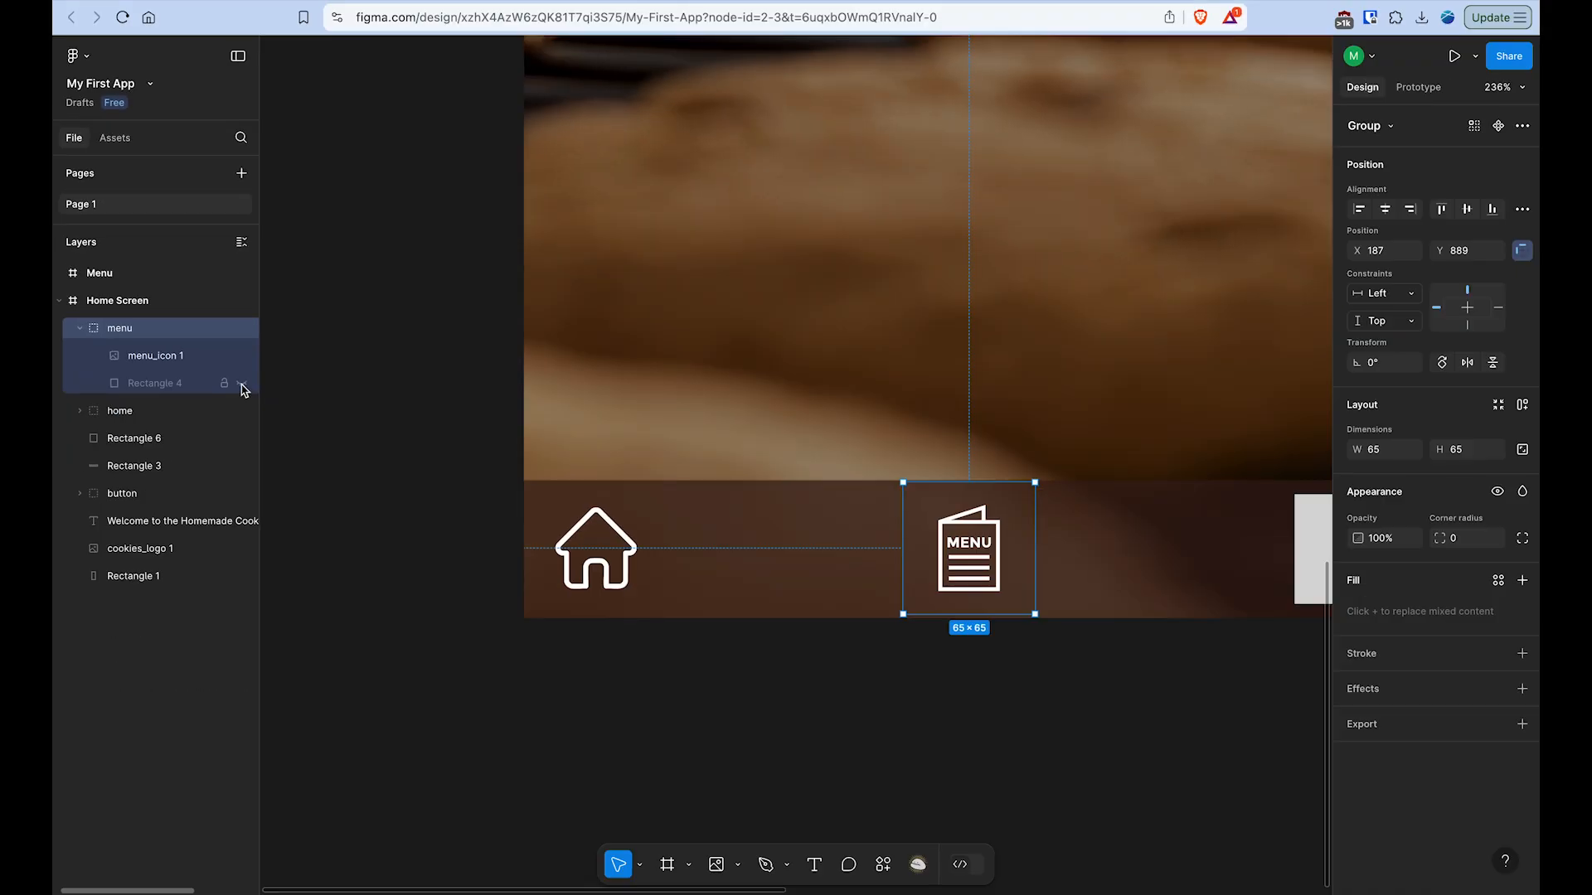
pyautogui.click(79, 330)
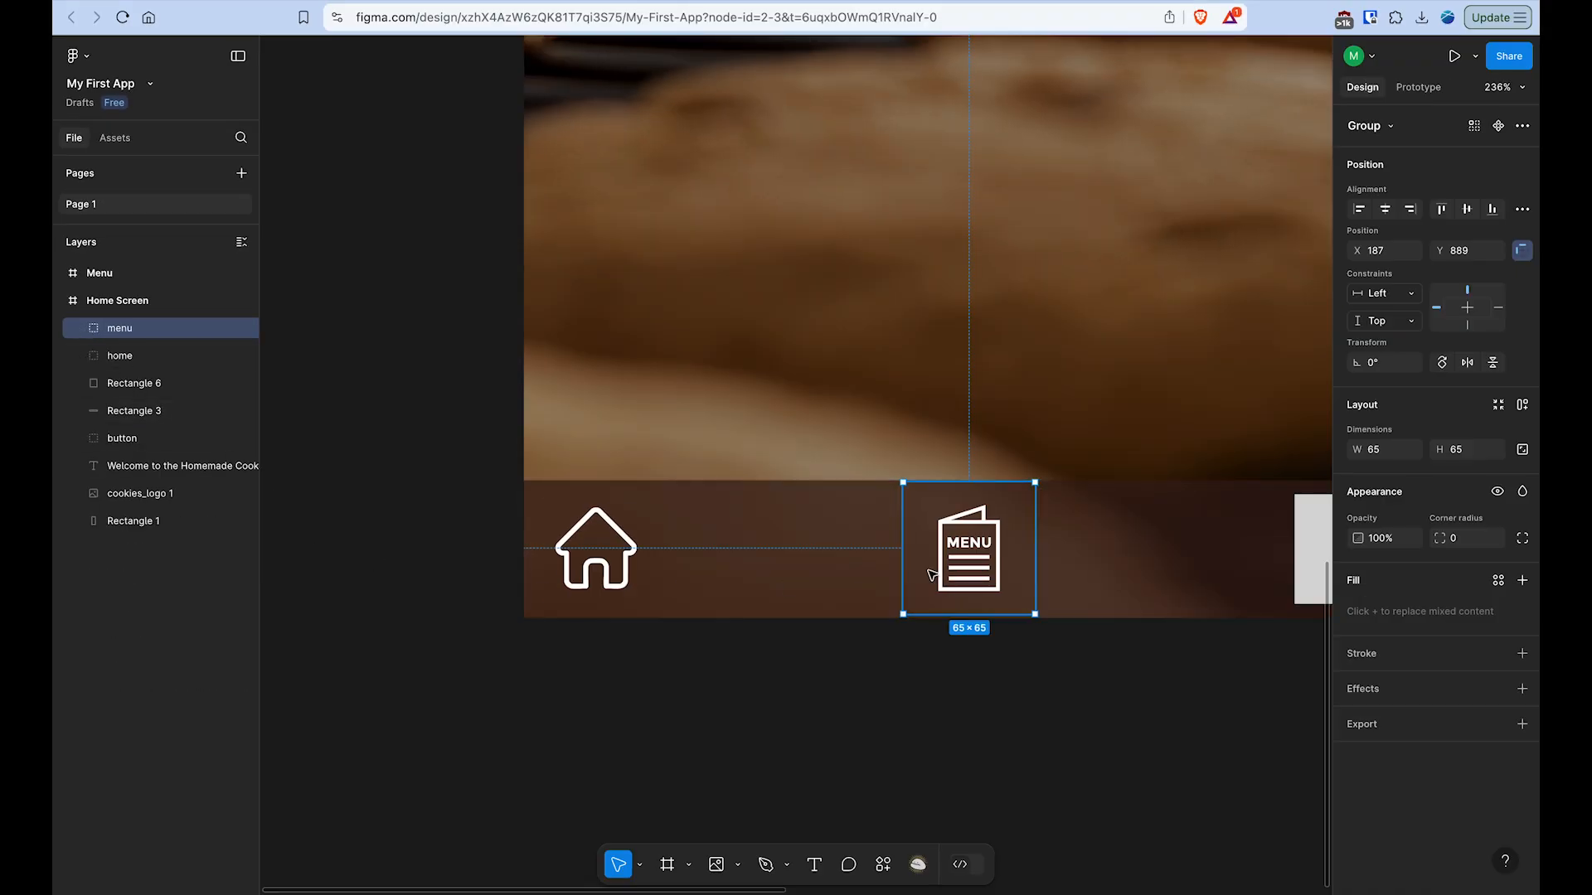
pyautogui.click(603, 526)
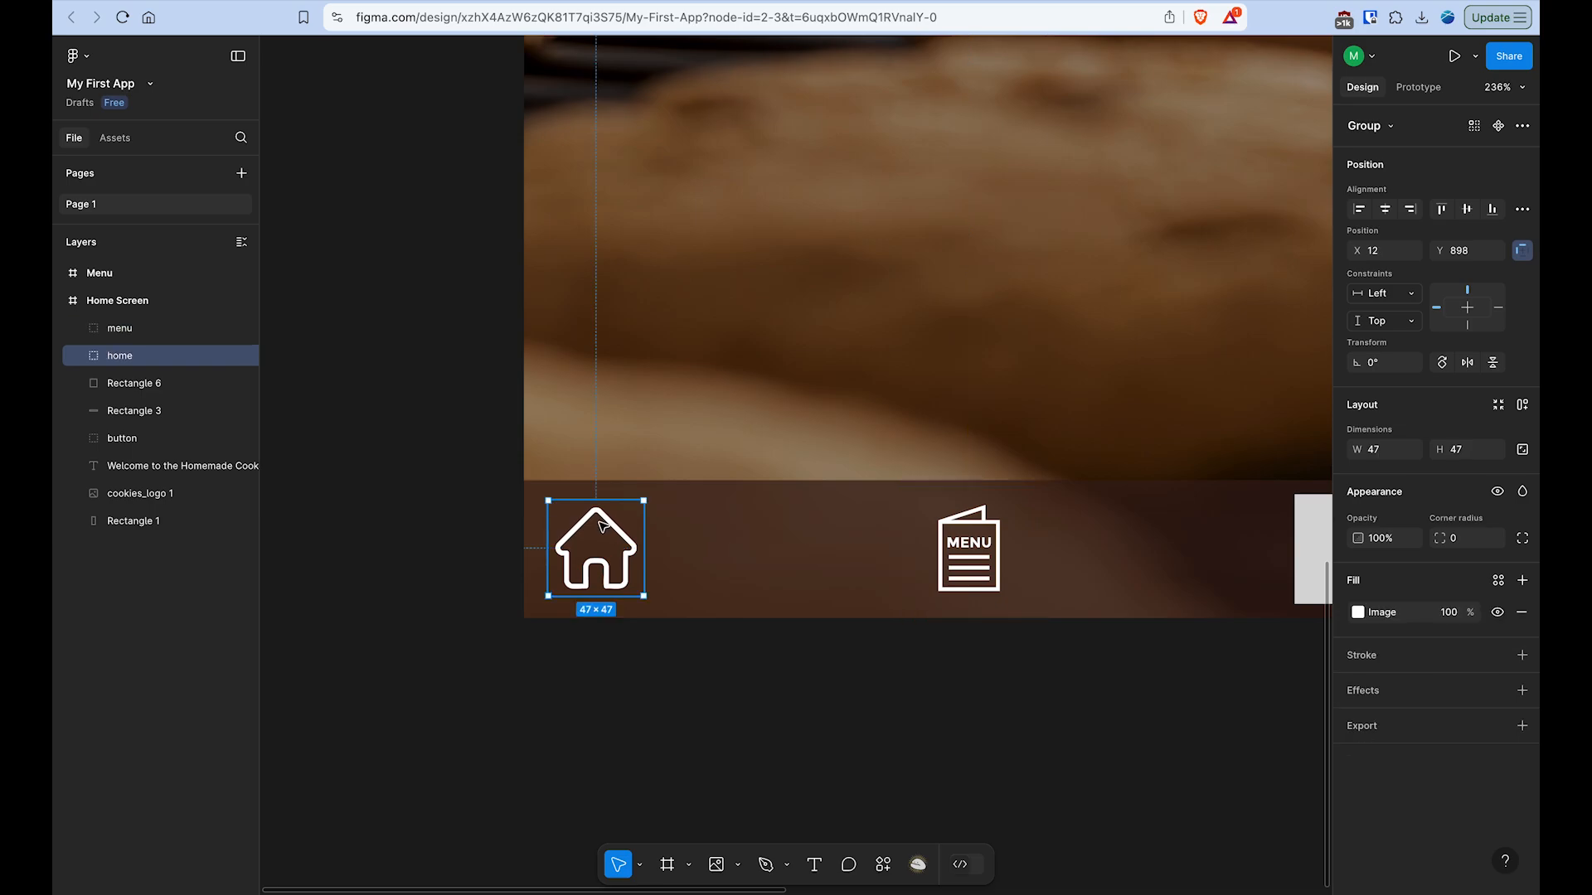
pyautogui.click(967, 548)
pyautogui.click(630, 539)
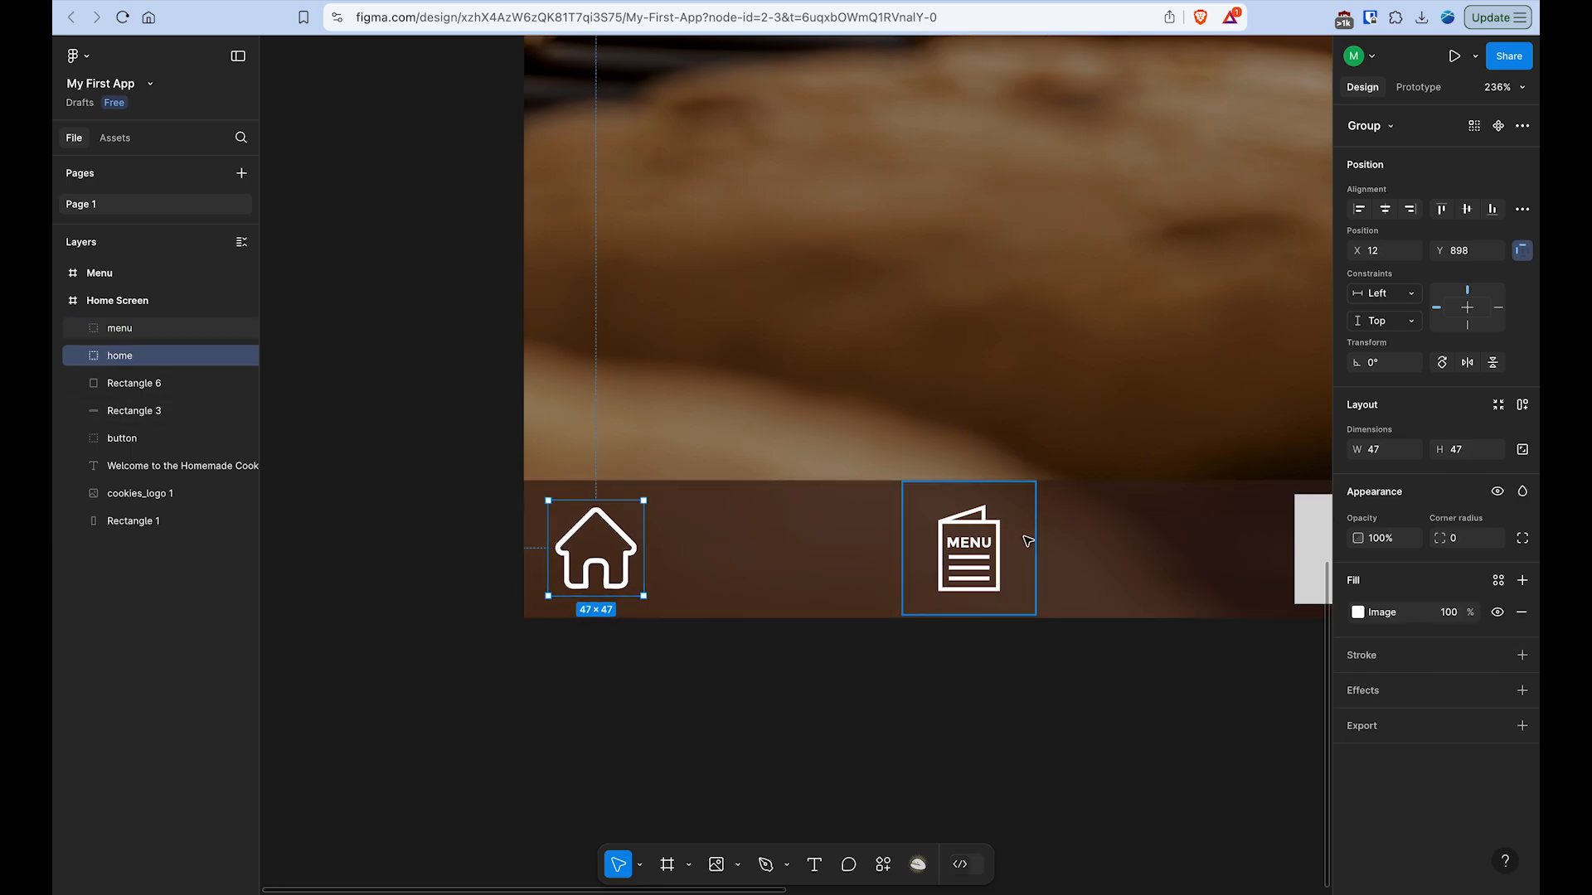
pyautogui.click(966, 548)
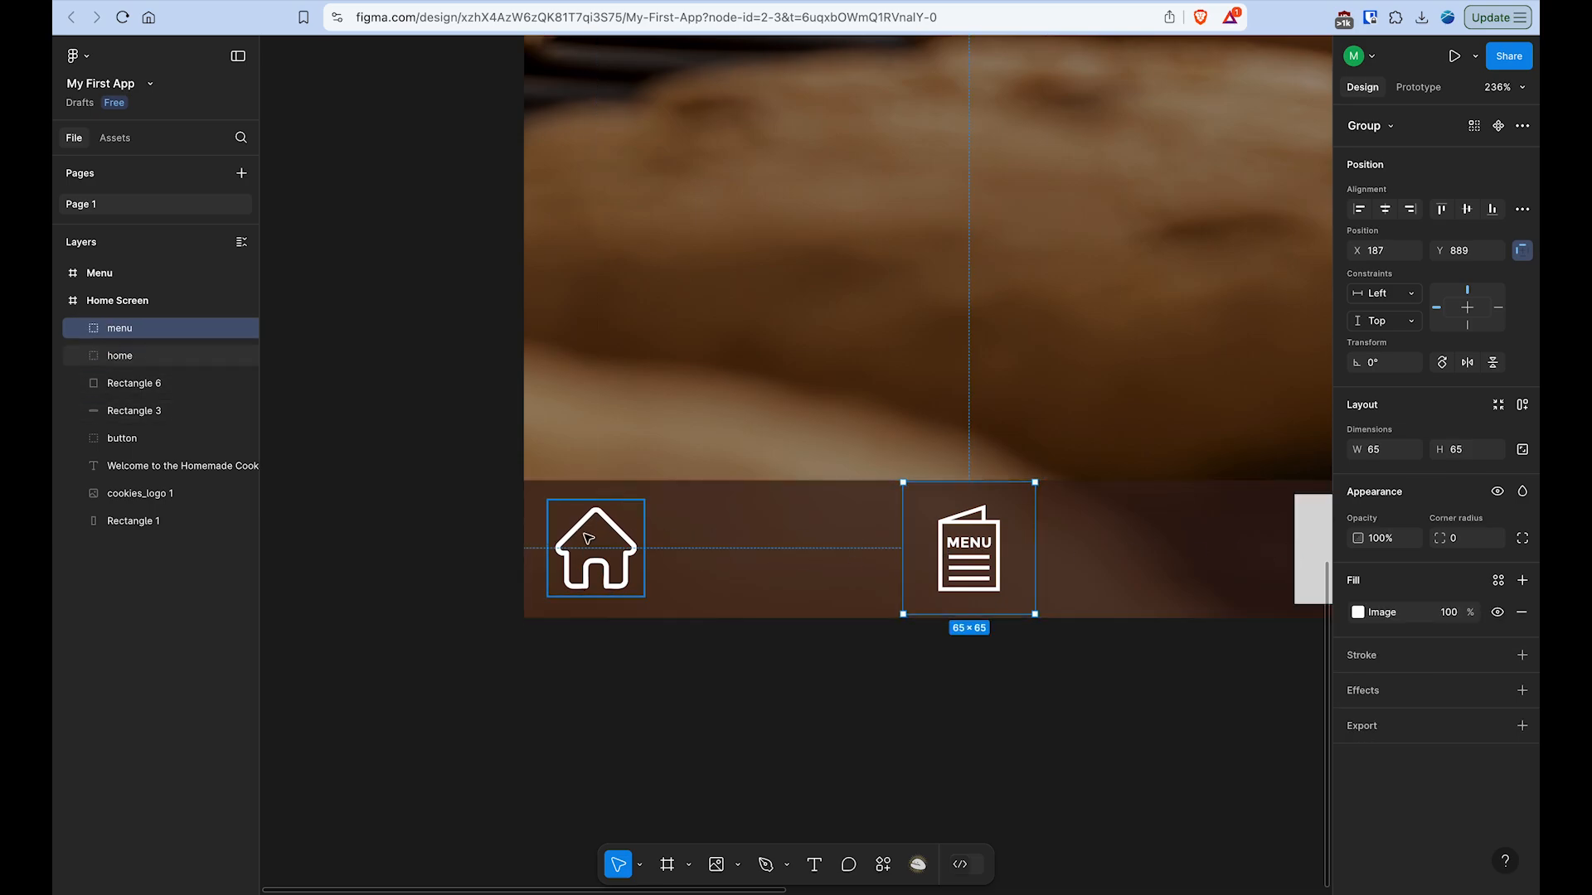
# - Load location_icon.png from the Figma Tutorial Resources folder for placement on Rectangle 6 in the bottom bar
pyautogui.scroll(-5, 863, 531)
pyautogui.click(960, 659)
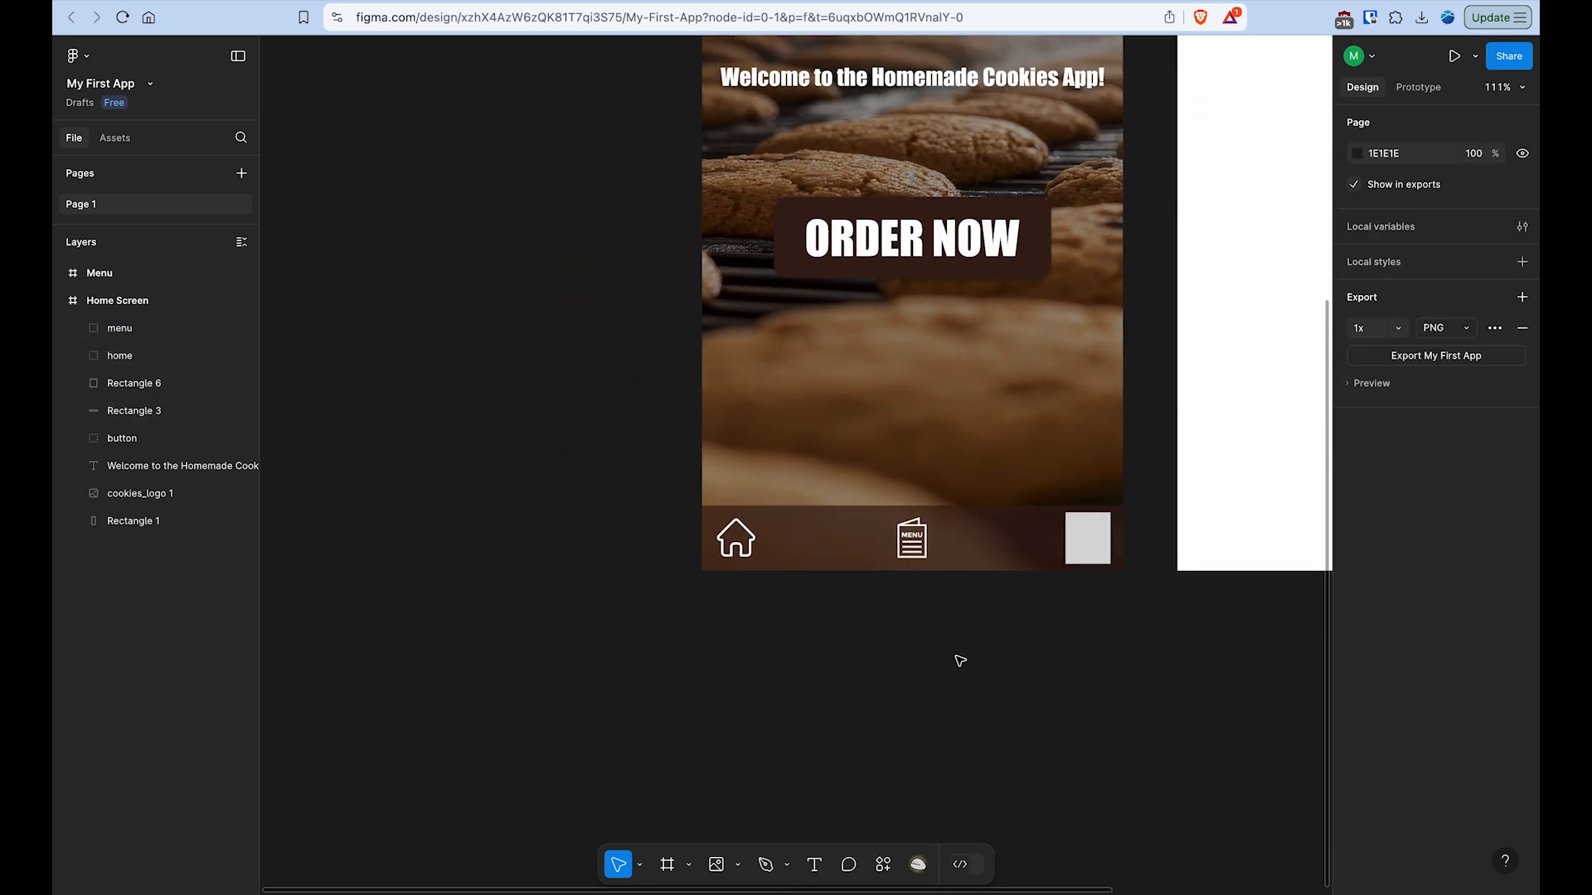
pyautogui.hscroll(4, 960, 661)
pyautogui.scroll(2, 960, 661)
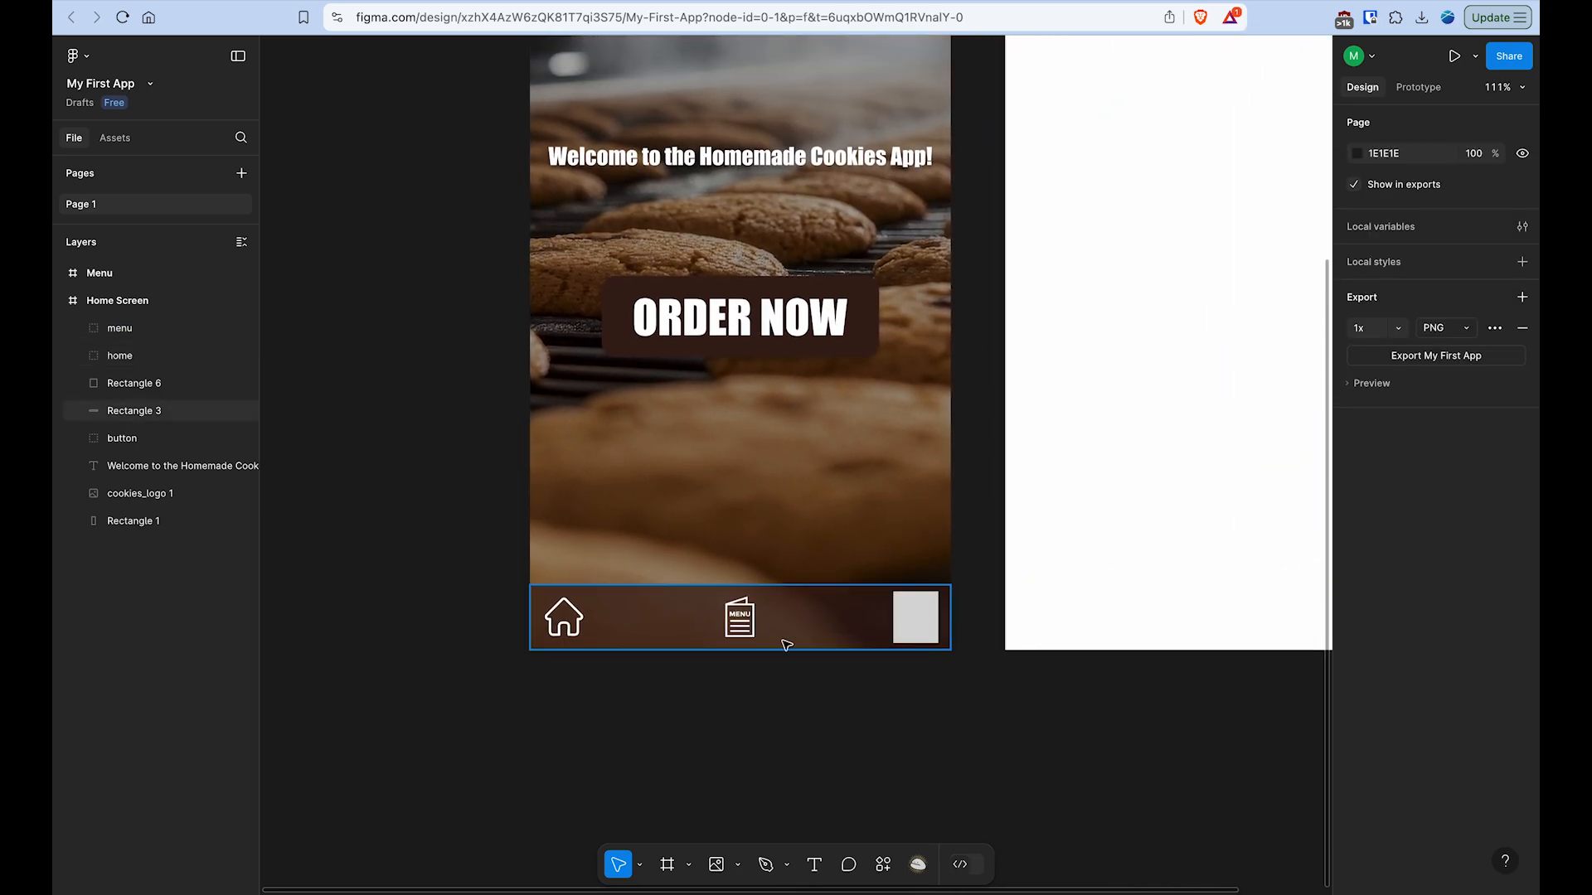
pyautogui.scroll(5, 782, 642)
pyautogui.click(1022, 607)
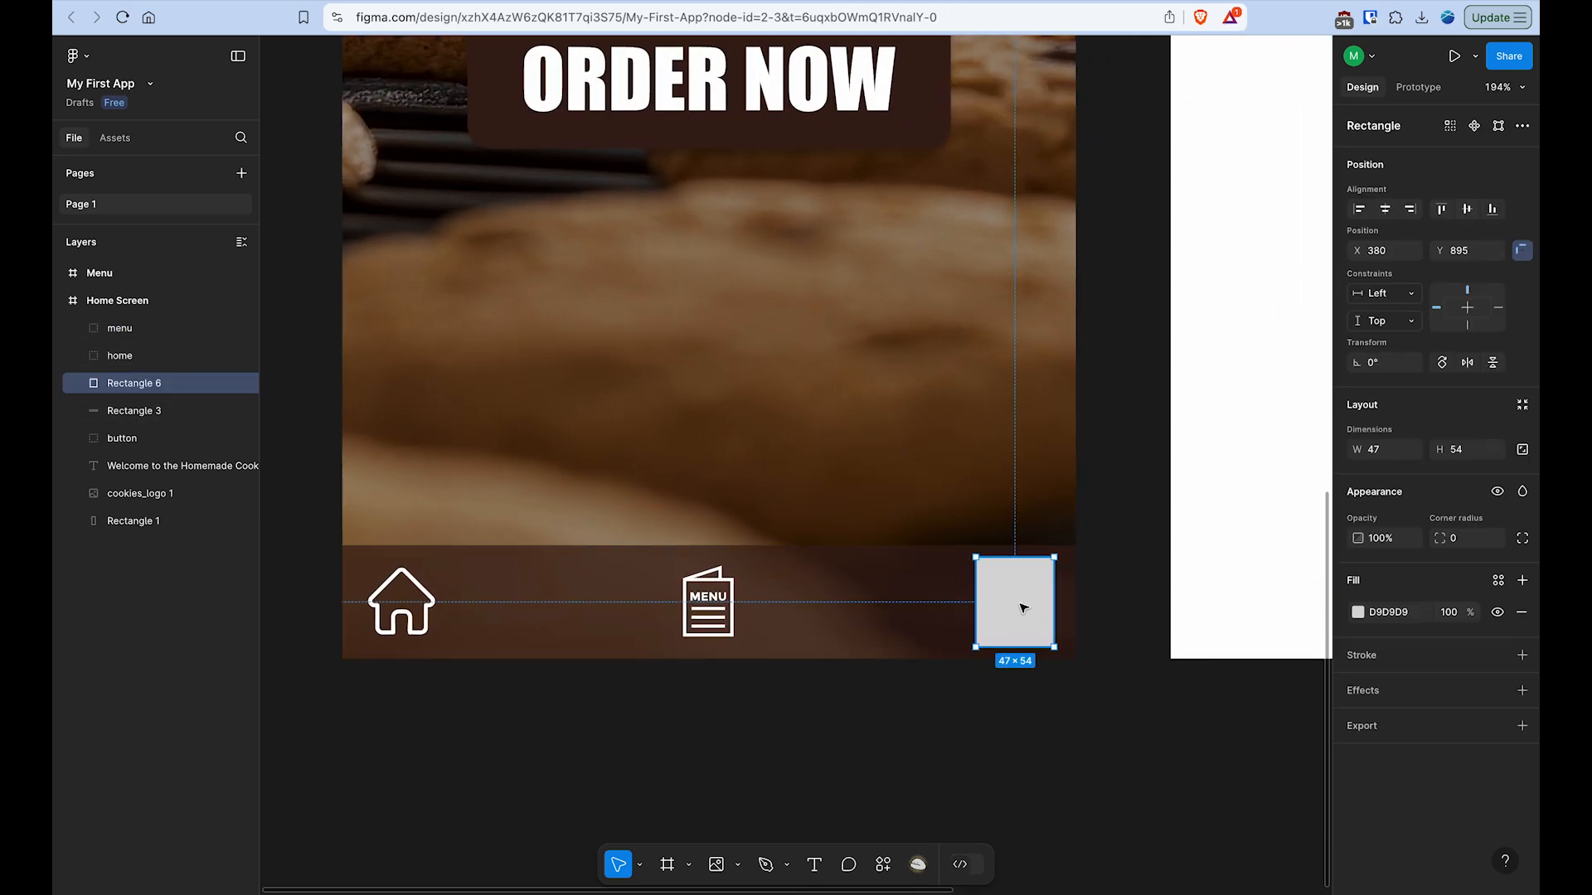
pyautogui.click(716, 865)
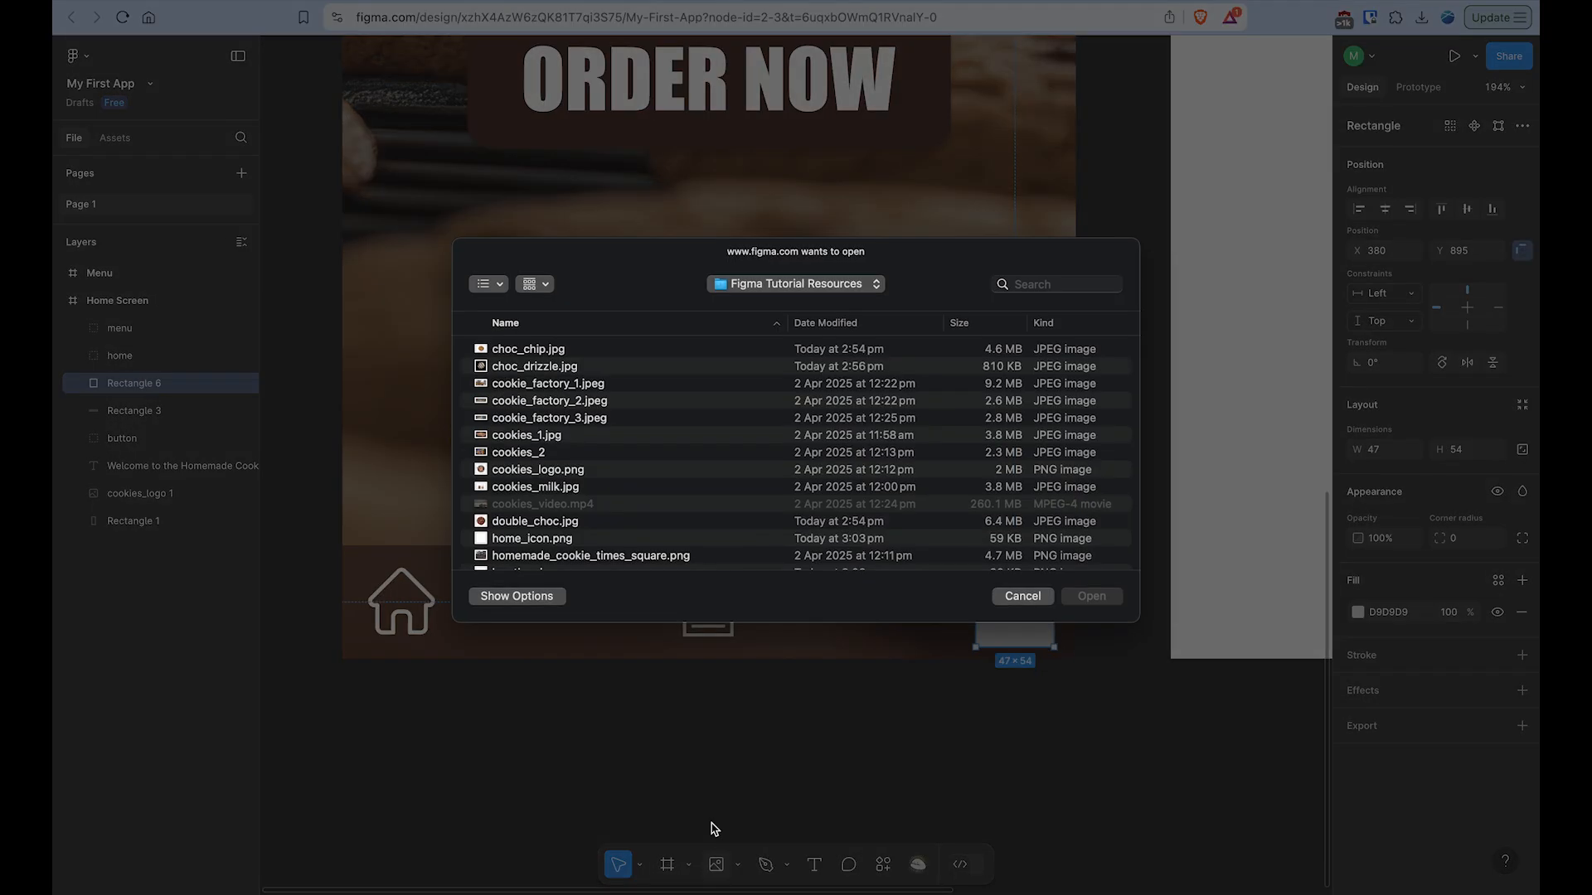
pyautogui.scroll(-3, 535, 518)
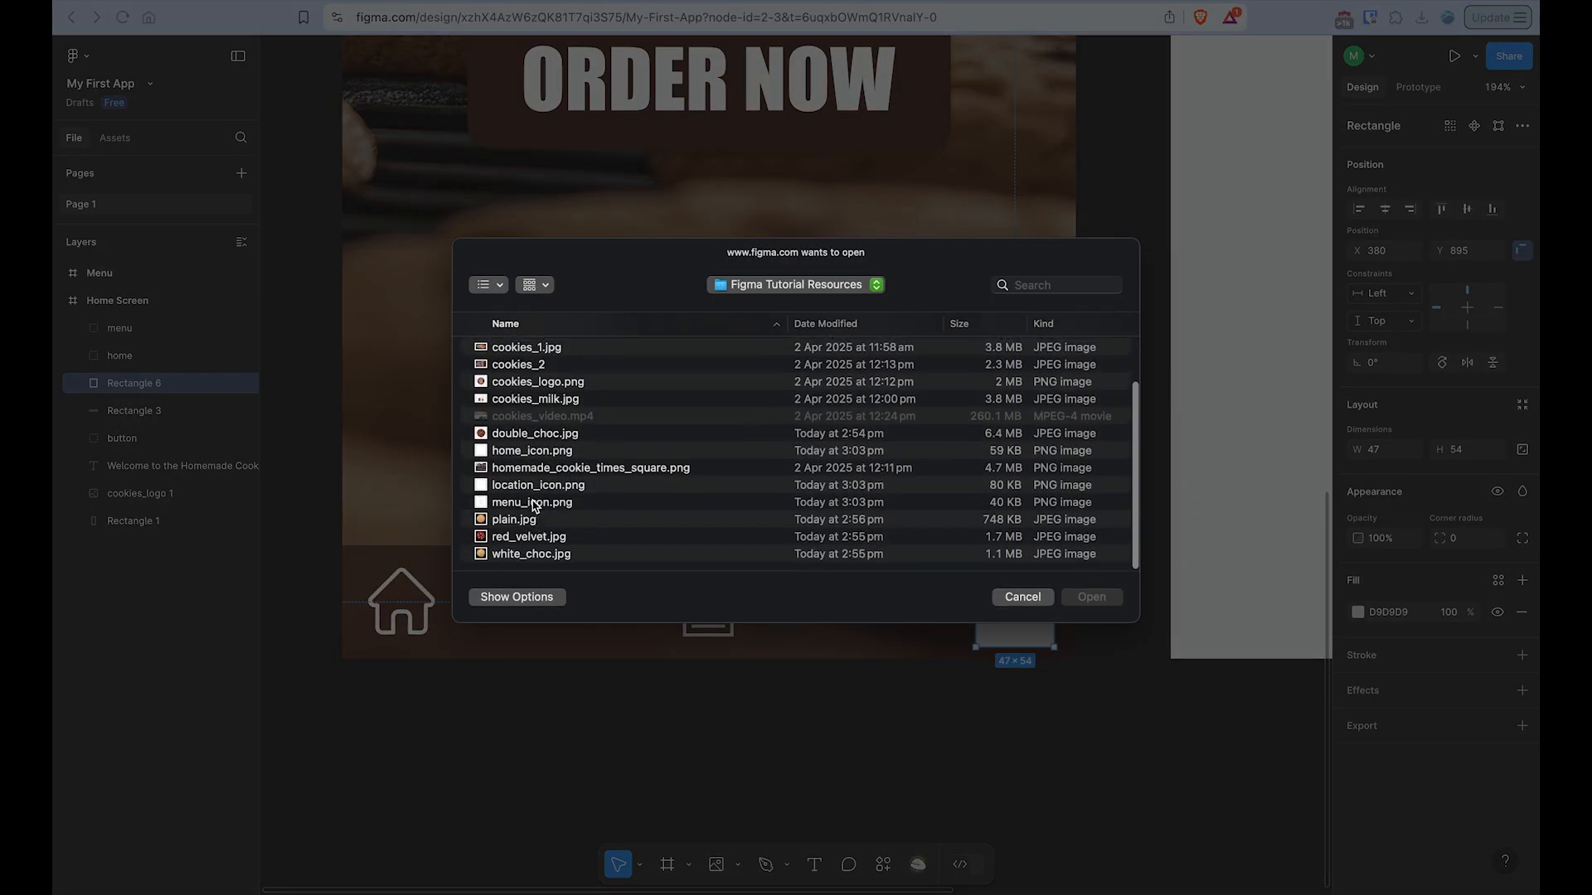
pyautogui.click(536, 489)
pyautogui.click(1091, 597)
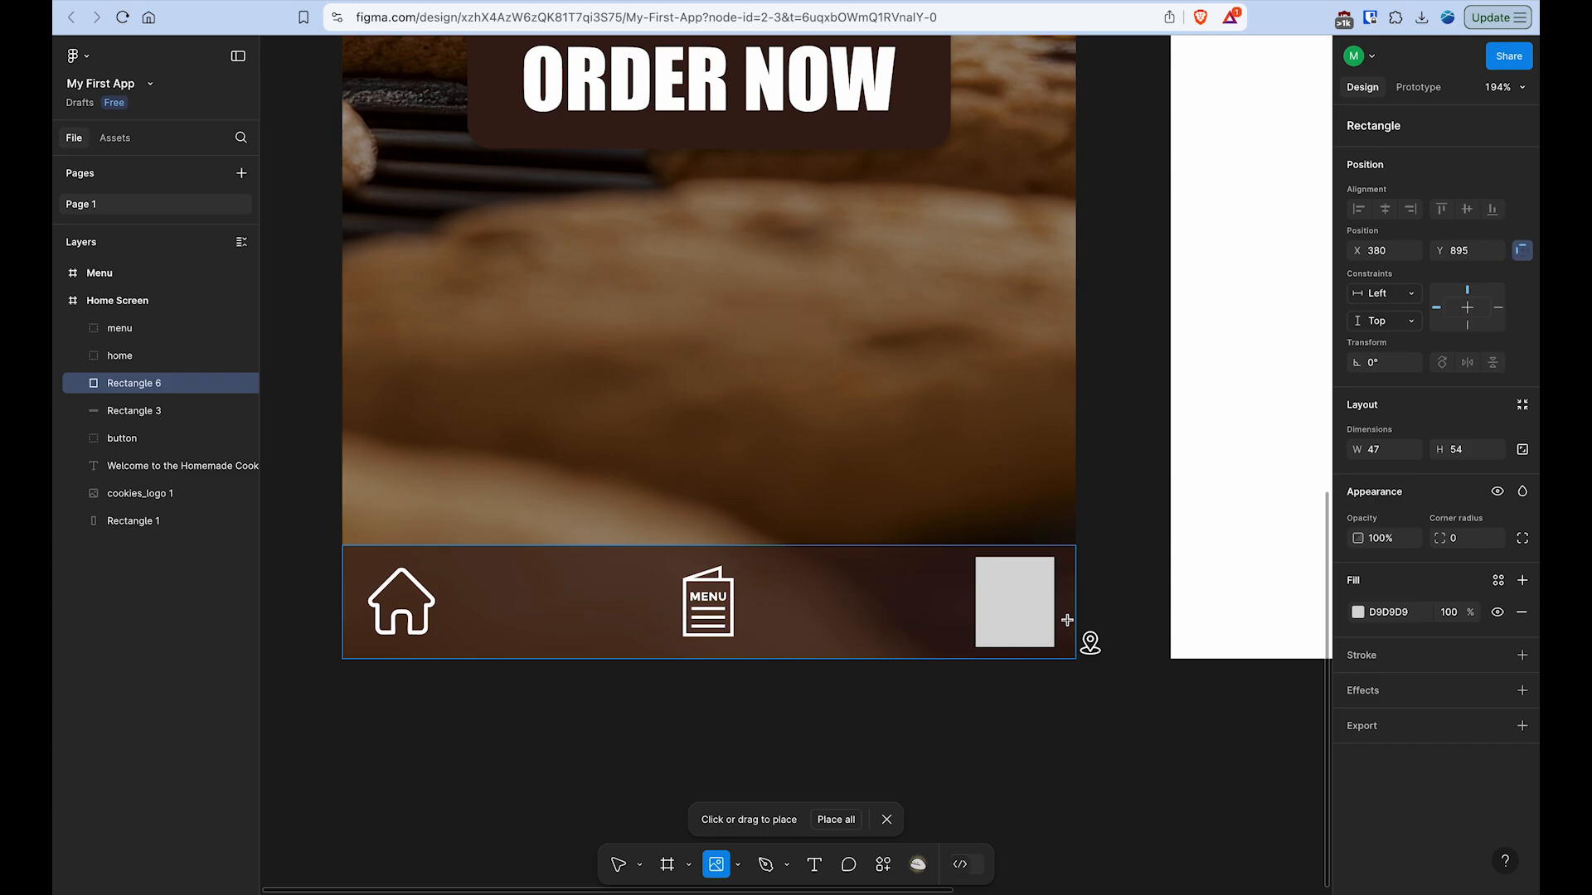
# - Place the location icon over Rectangle 6 at about 56 × 56 and centre it on the rectangle
pyautogui.scroll(5, 1082, 641)
pyautogui.moveTo(785, 434); pyautogui.dragTo(1077, 687)
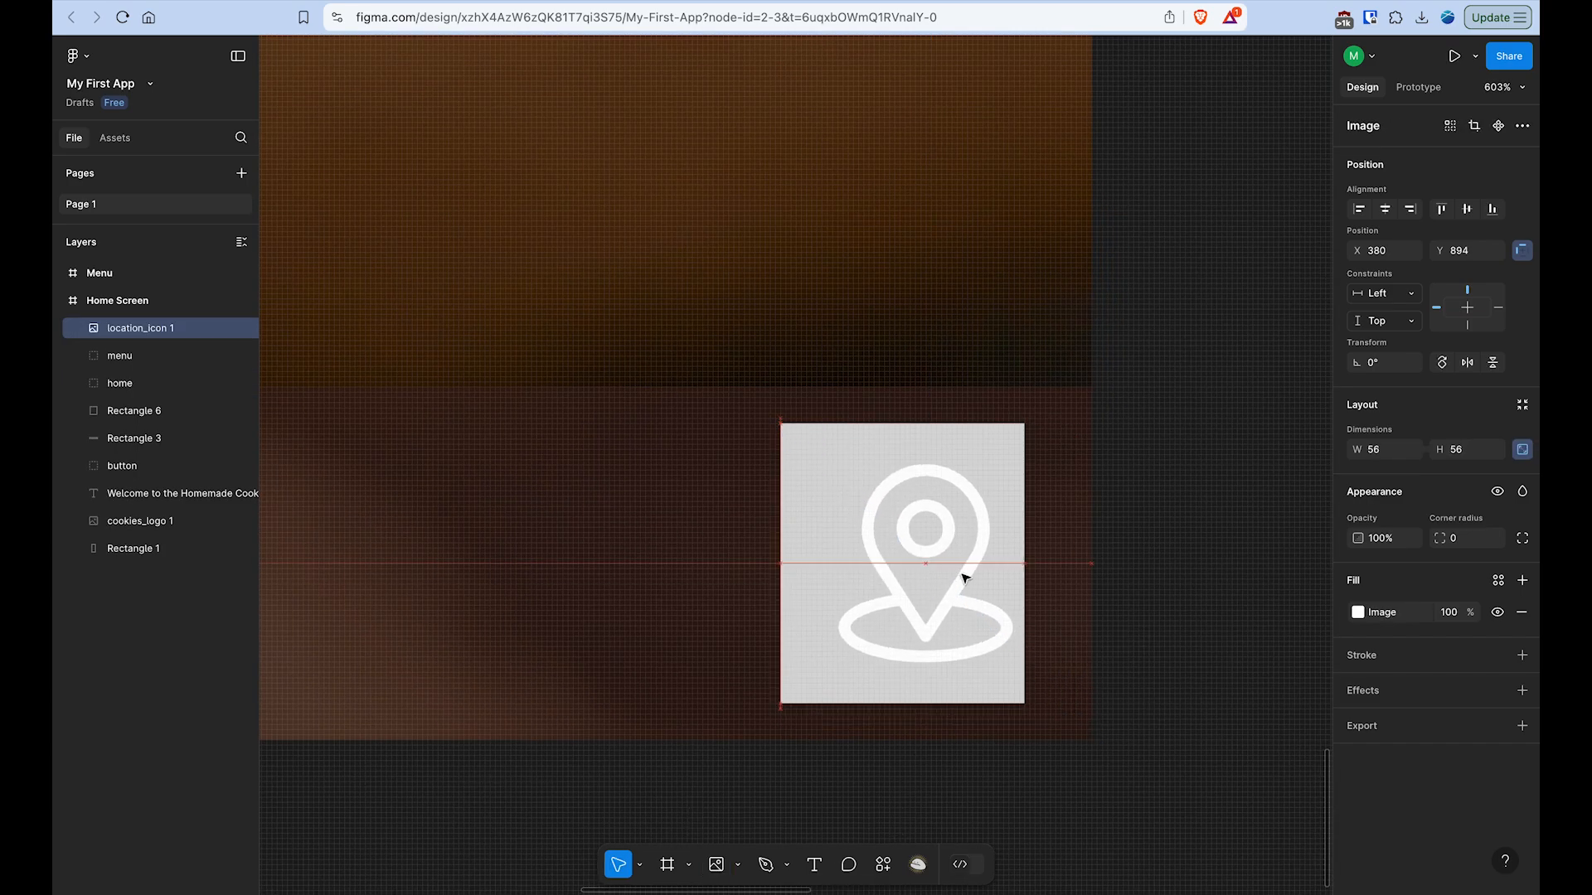
pyautogui.moveTo(964, 578); pyautogui.dragTo(949, 579)
pyautogui.scroll(-5, 949, 579)
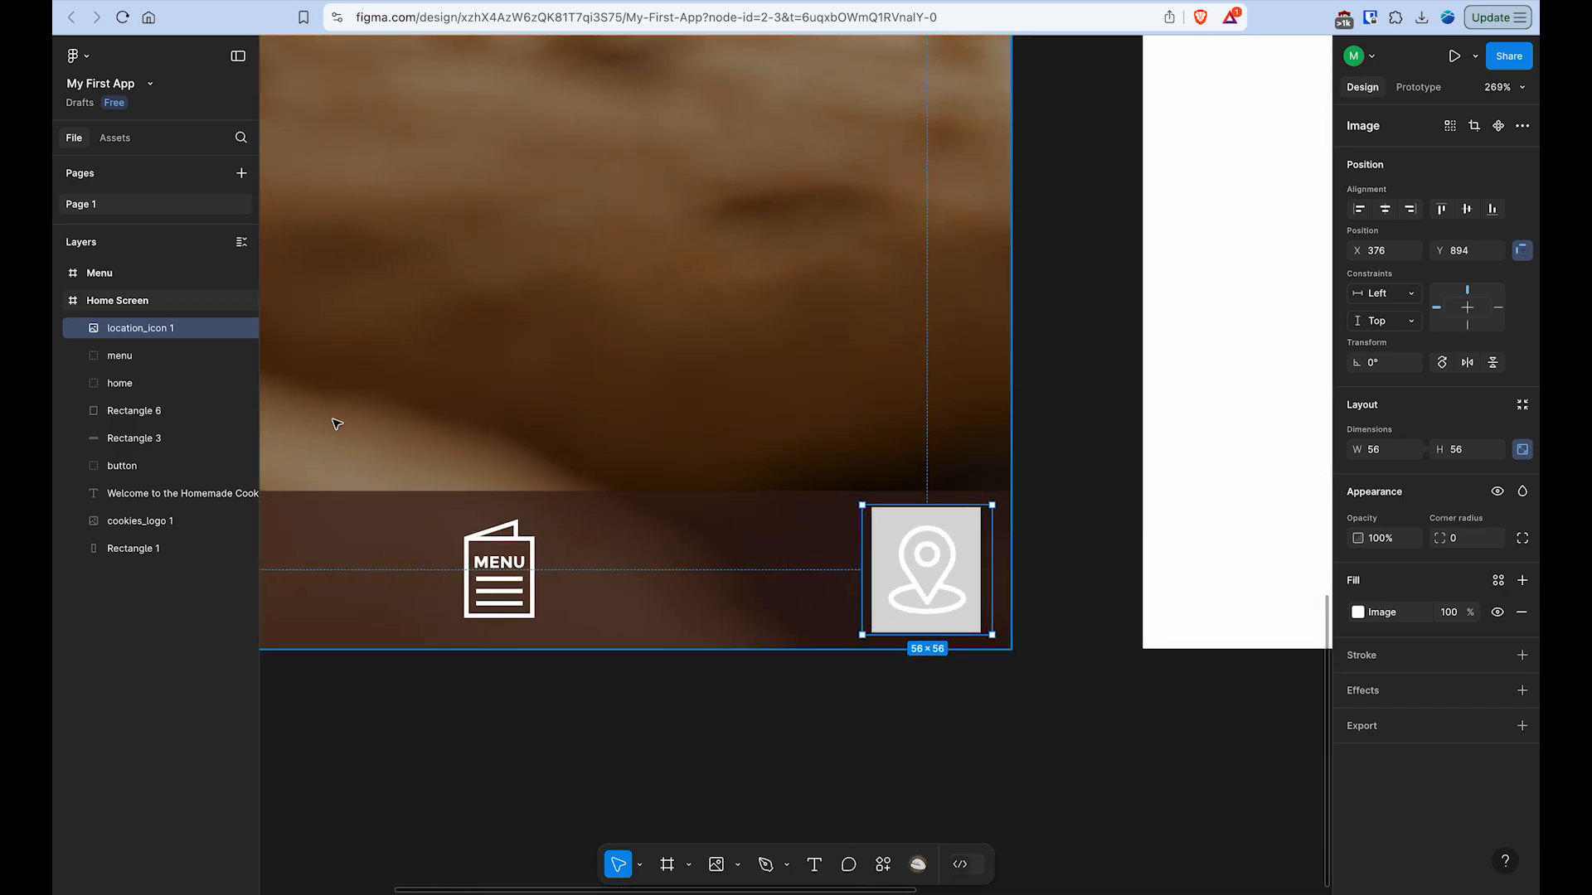
pyautogui.click(153, 438)
pyautogui.click(151, 417)
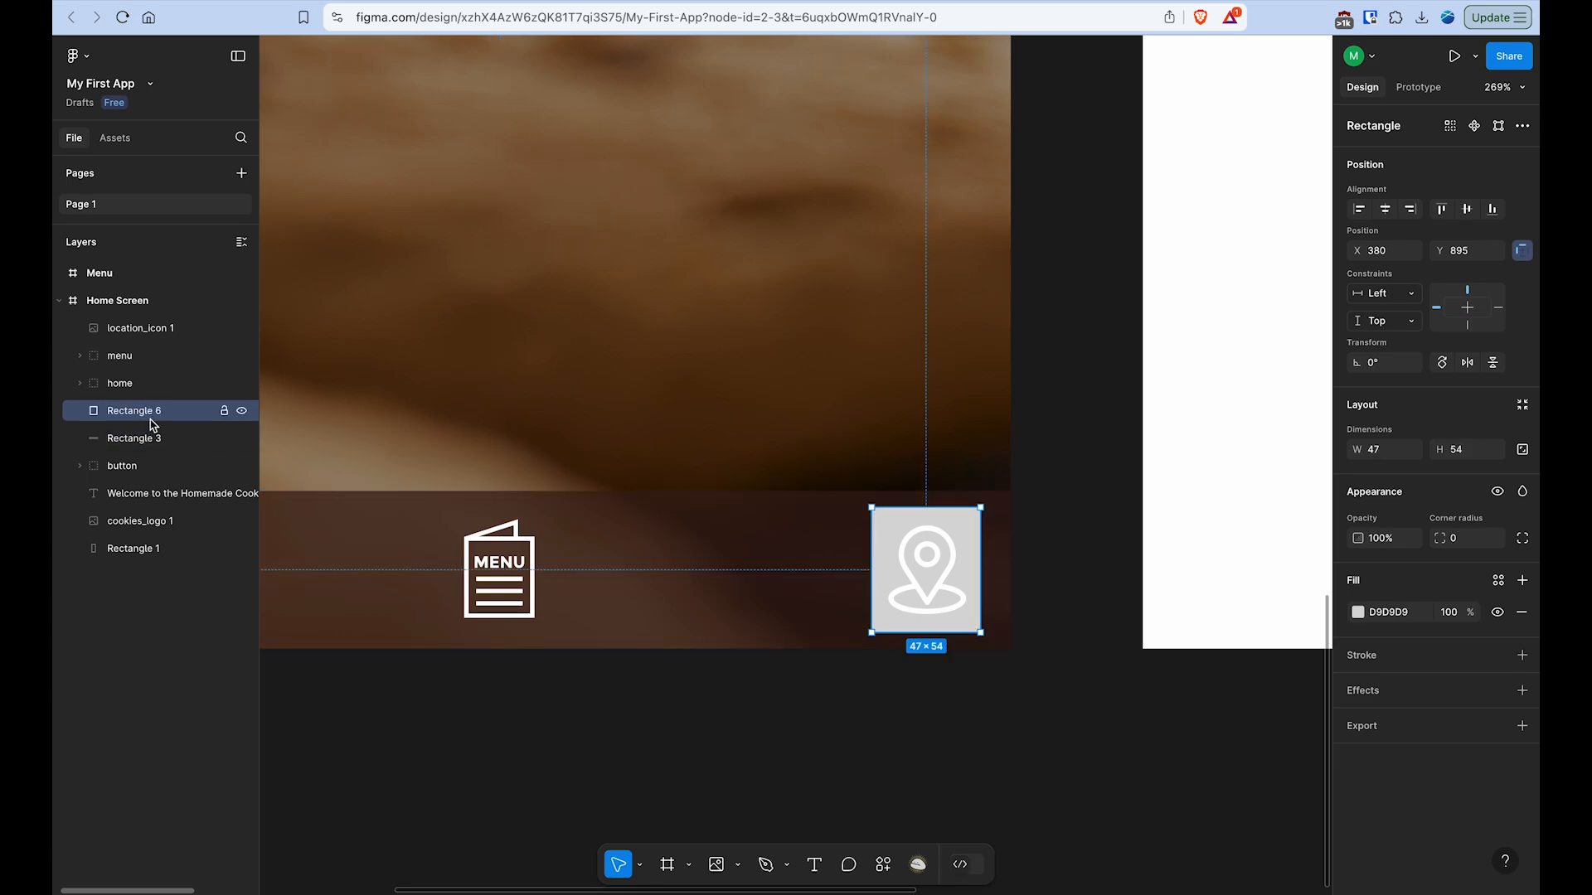
pyautogui.keyDown('shift'); pyautogui.click(127, 335); pyautogui.keyUp('shift')
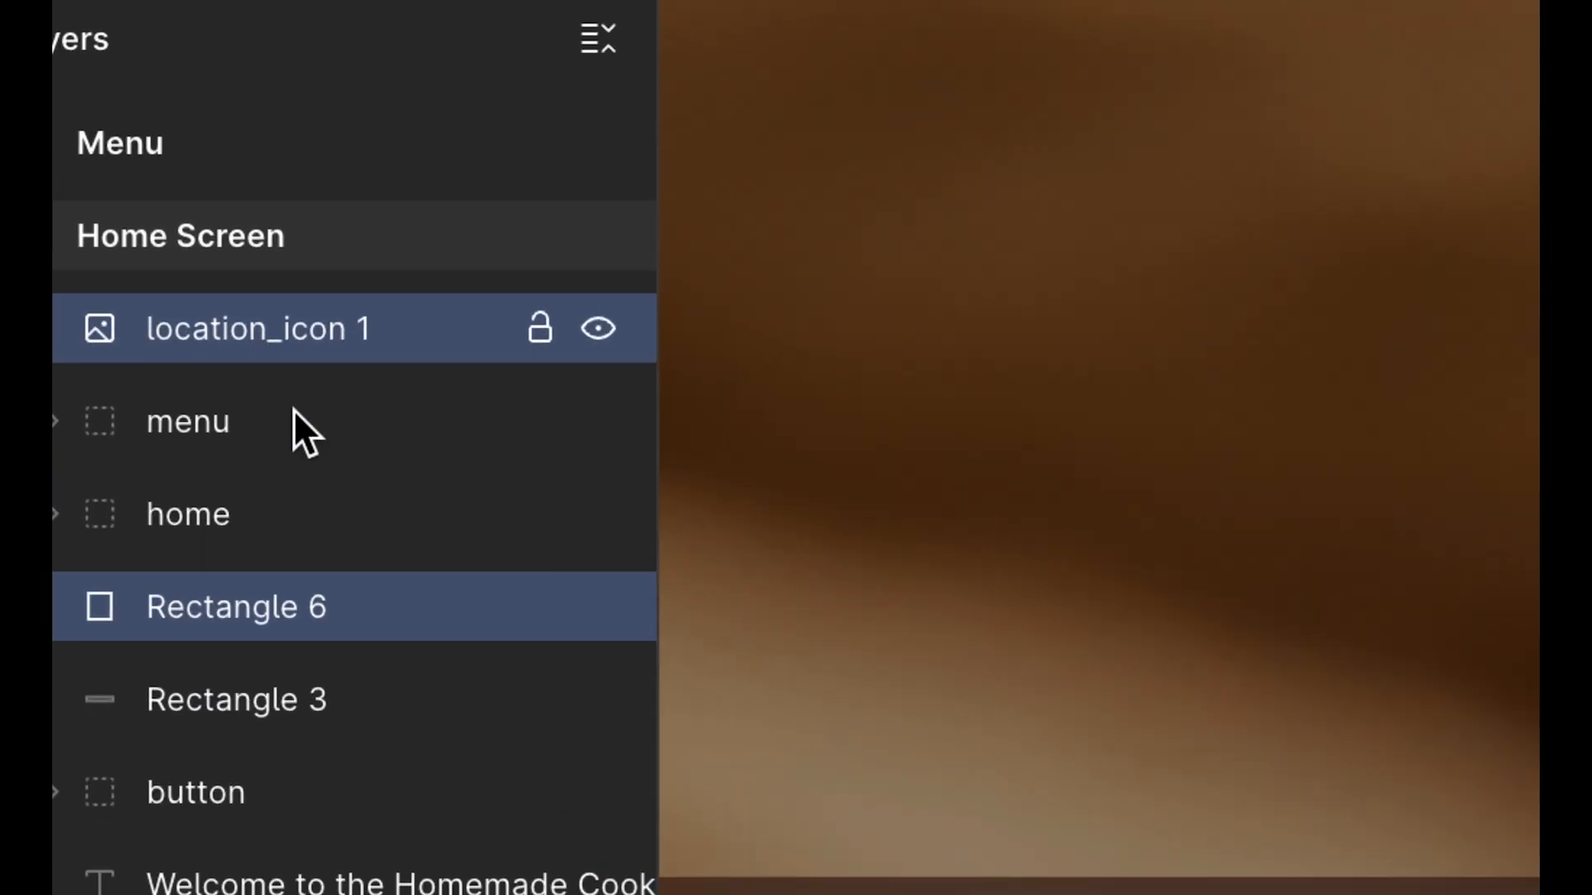
pyautogui.click(160, 418)
pyautogui.click(324, 340)
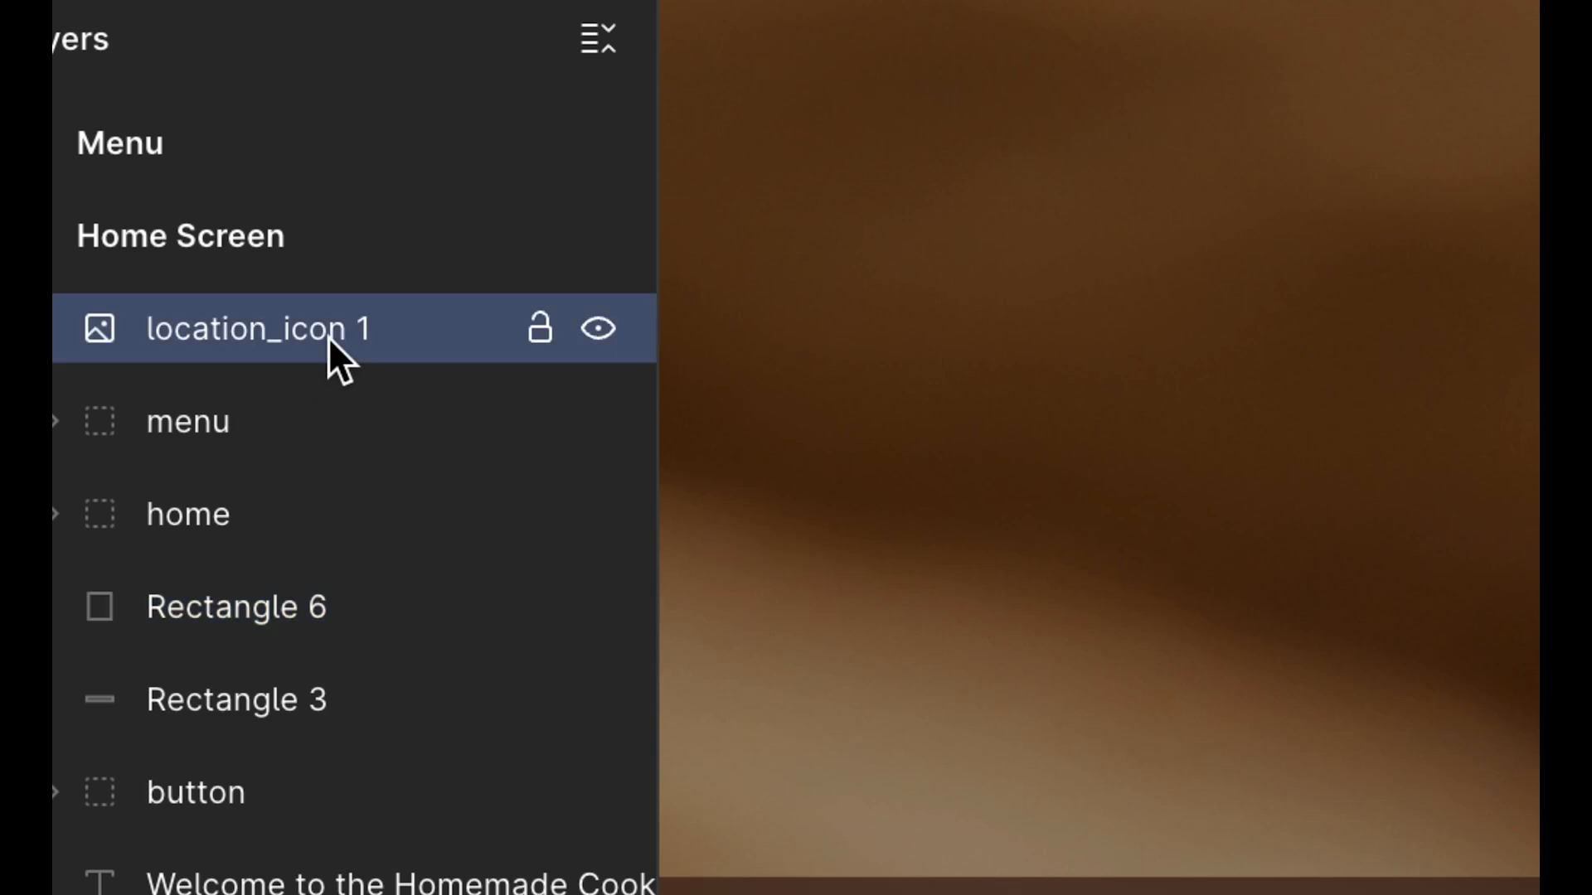
pyautogui.keyDown('shift'); pyautogui.click(355, 611); pyautogui.keyUp('shift')
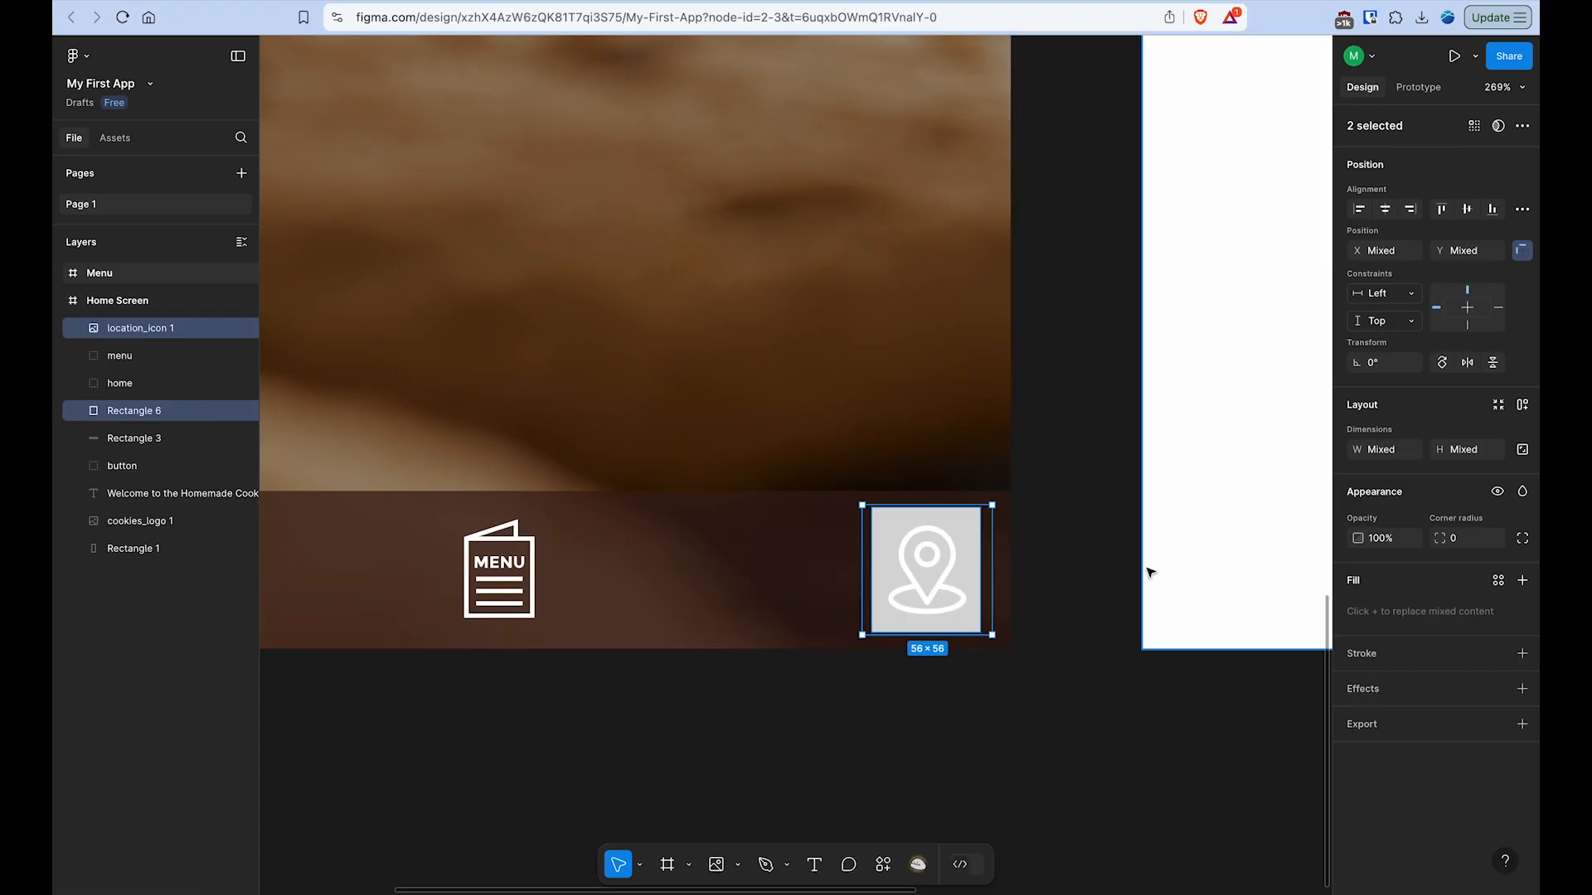
pyautogui.click(1150, 571)
# - Group the location icon with Rectangle 6 behind it and name the group location
pyautogui.click(991, 554)
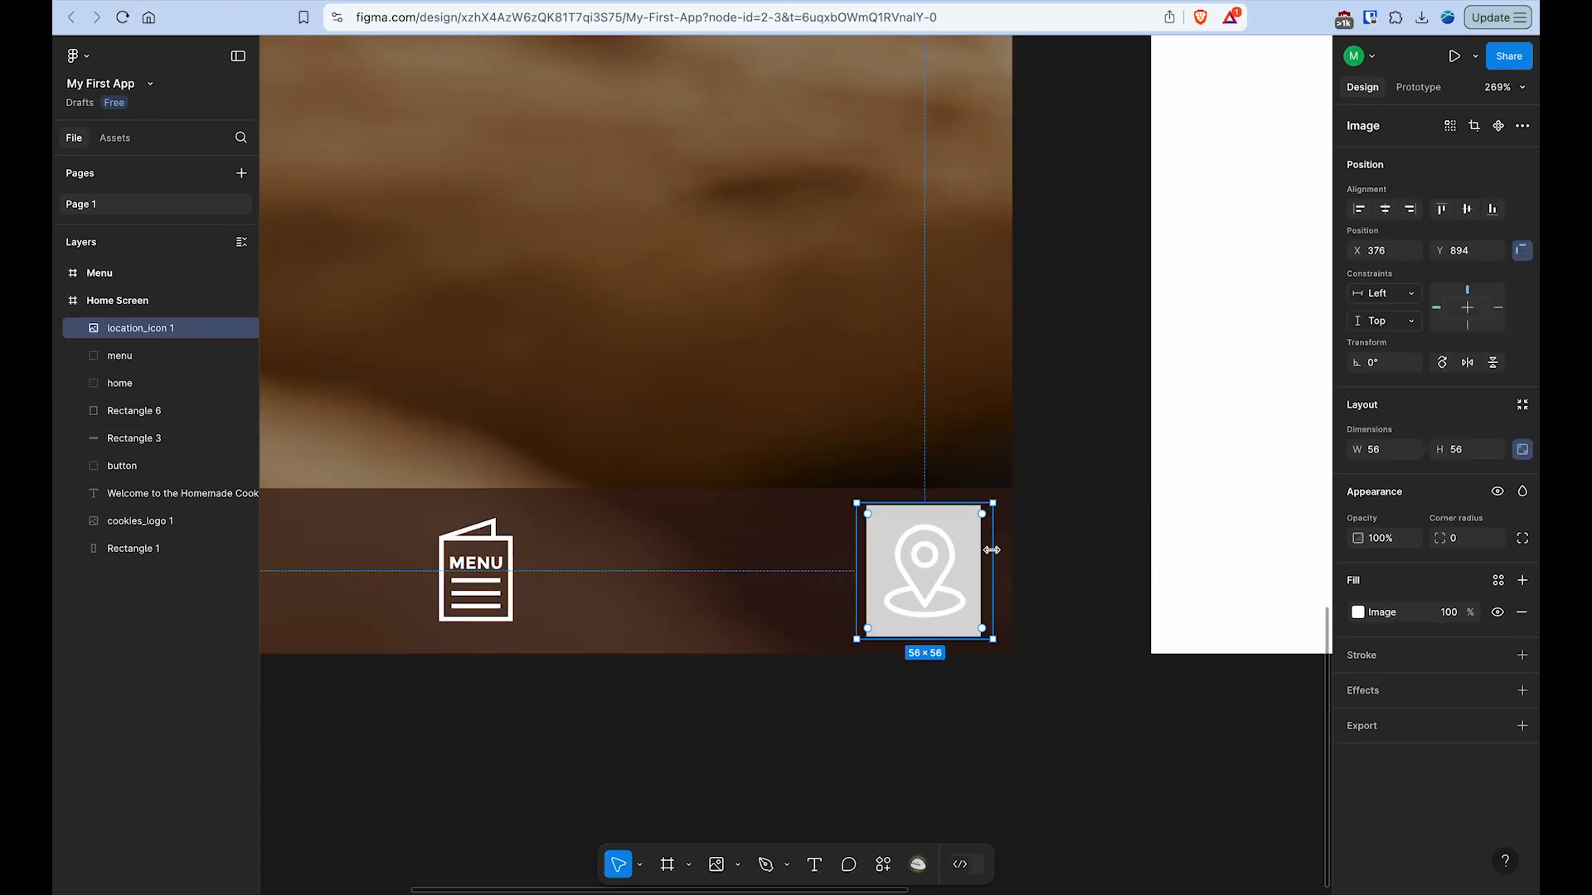
pyautogui.hotkey('shift', '2')
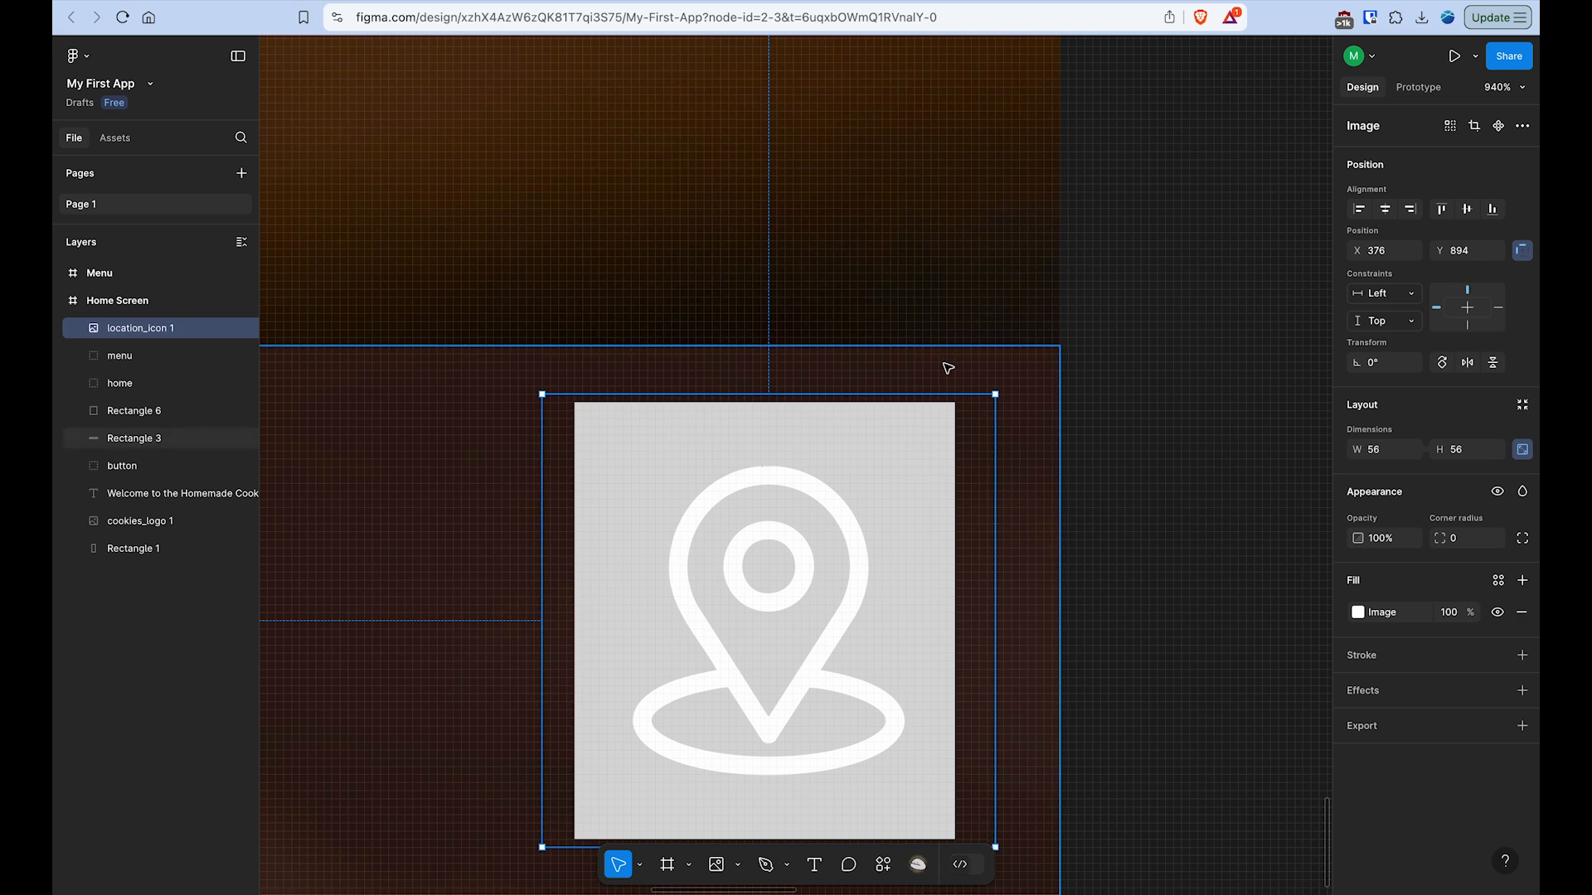
pyautogui.scroll(-2, 948, 437)
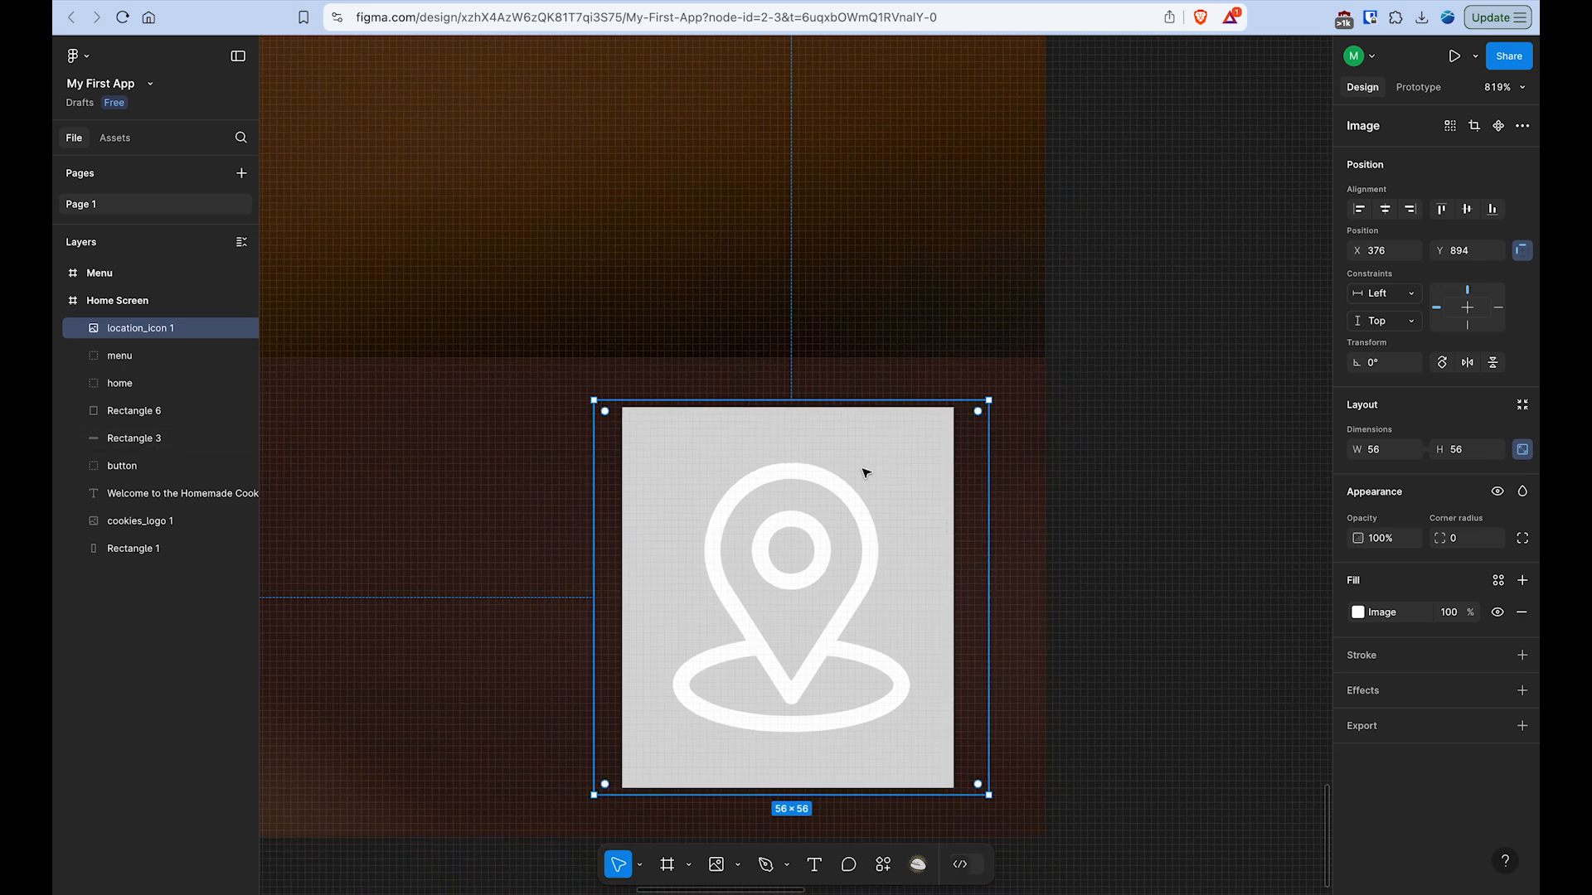
pyautogui.click(150, 417)
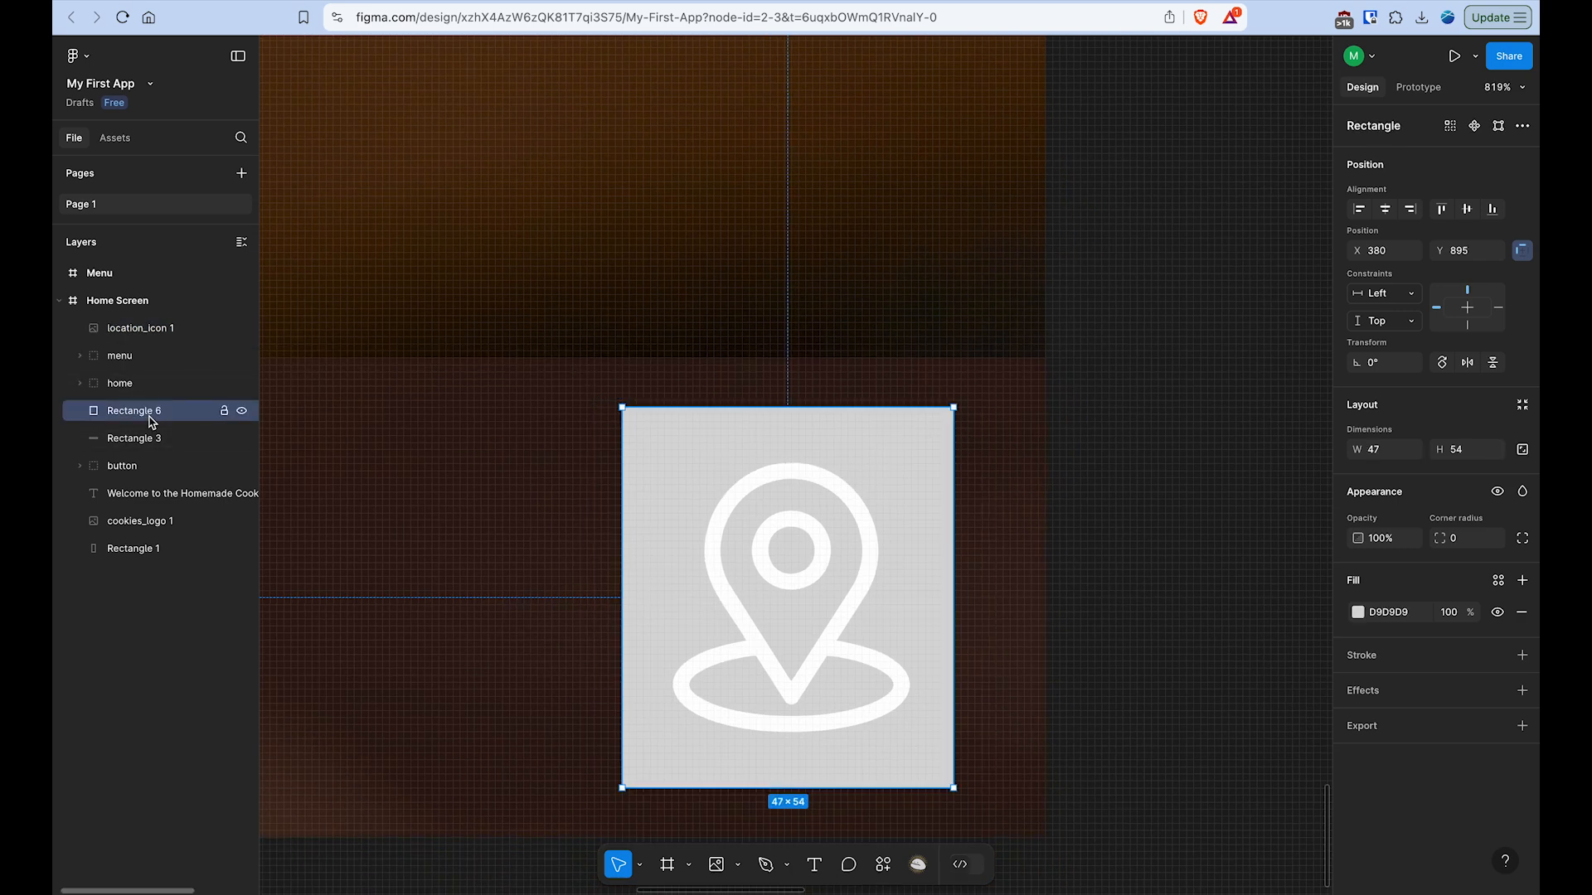
pyautogui.keyDown('shift'); pyautogui.click(157, 330); pyautogui.keyUp('shift')
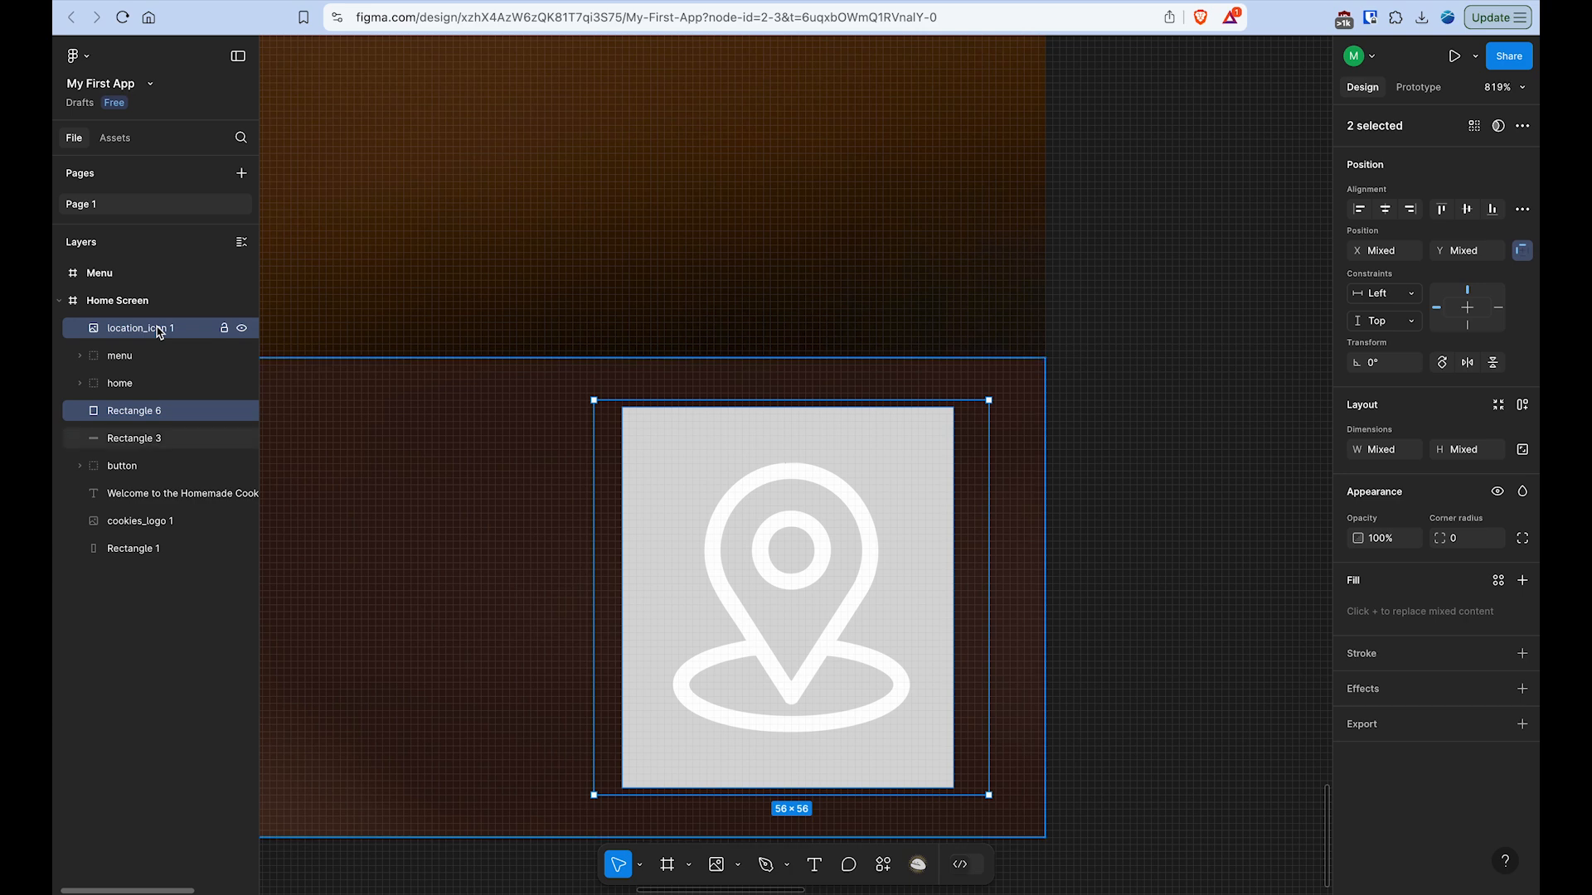
pyautogui.rightClick(157, 330)
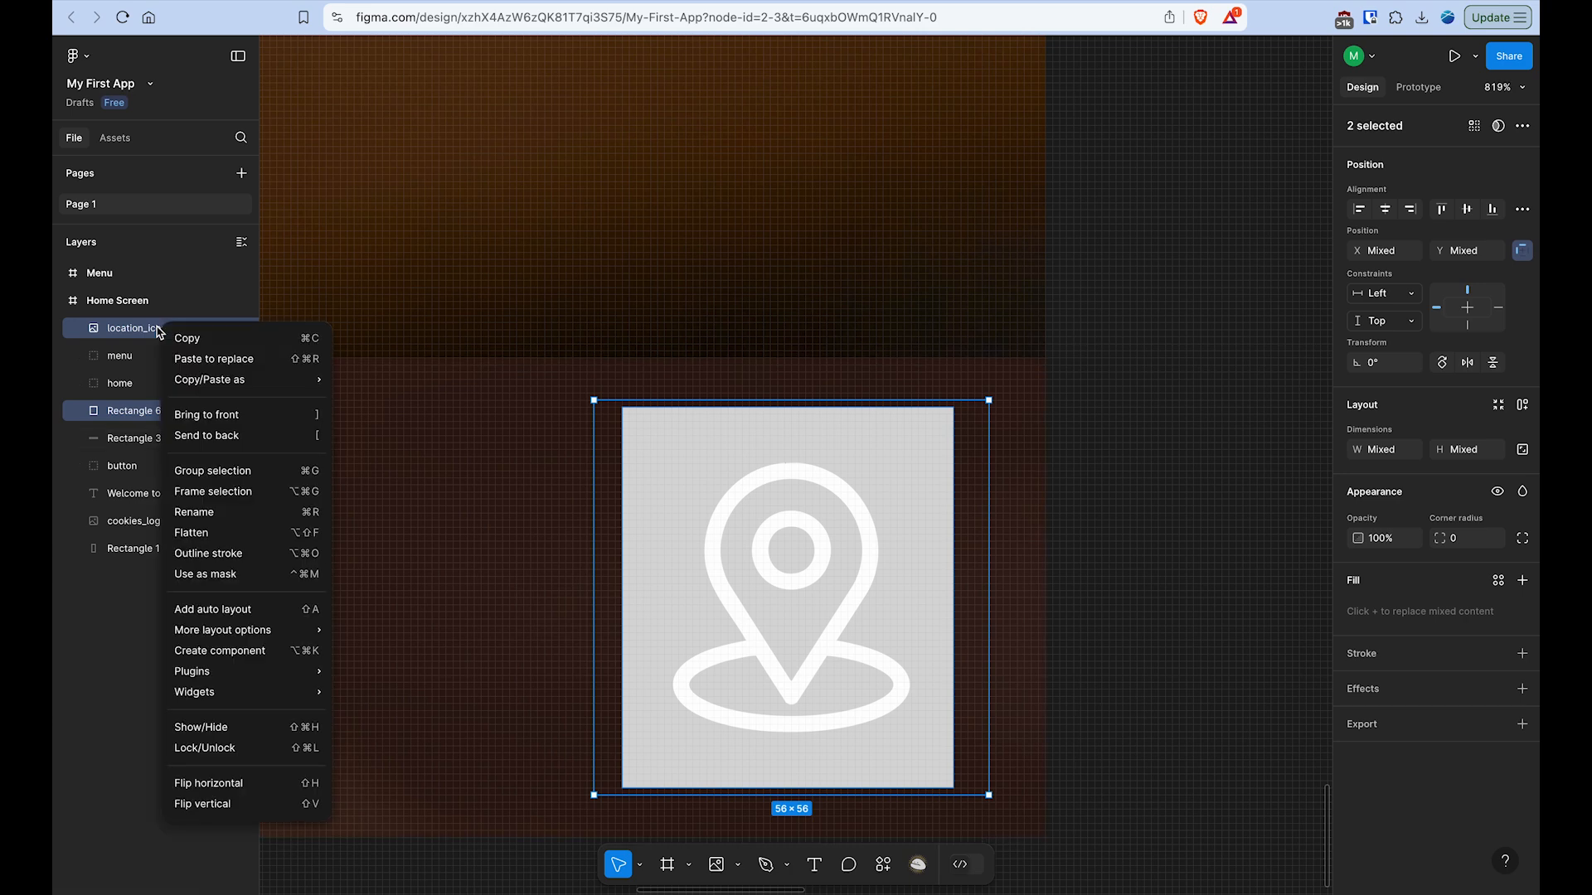
pyautogui.click(232, 469)
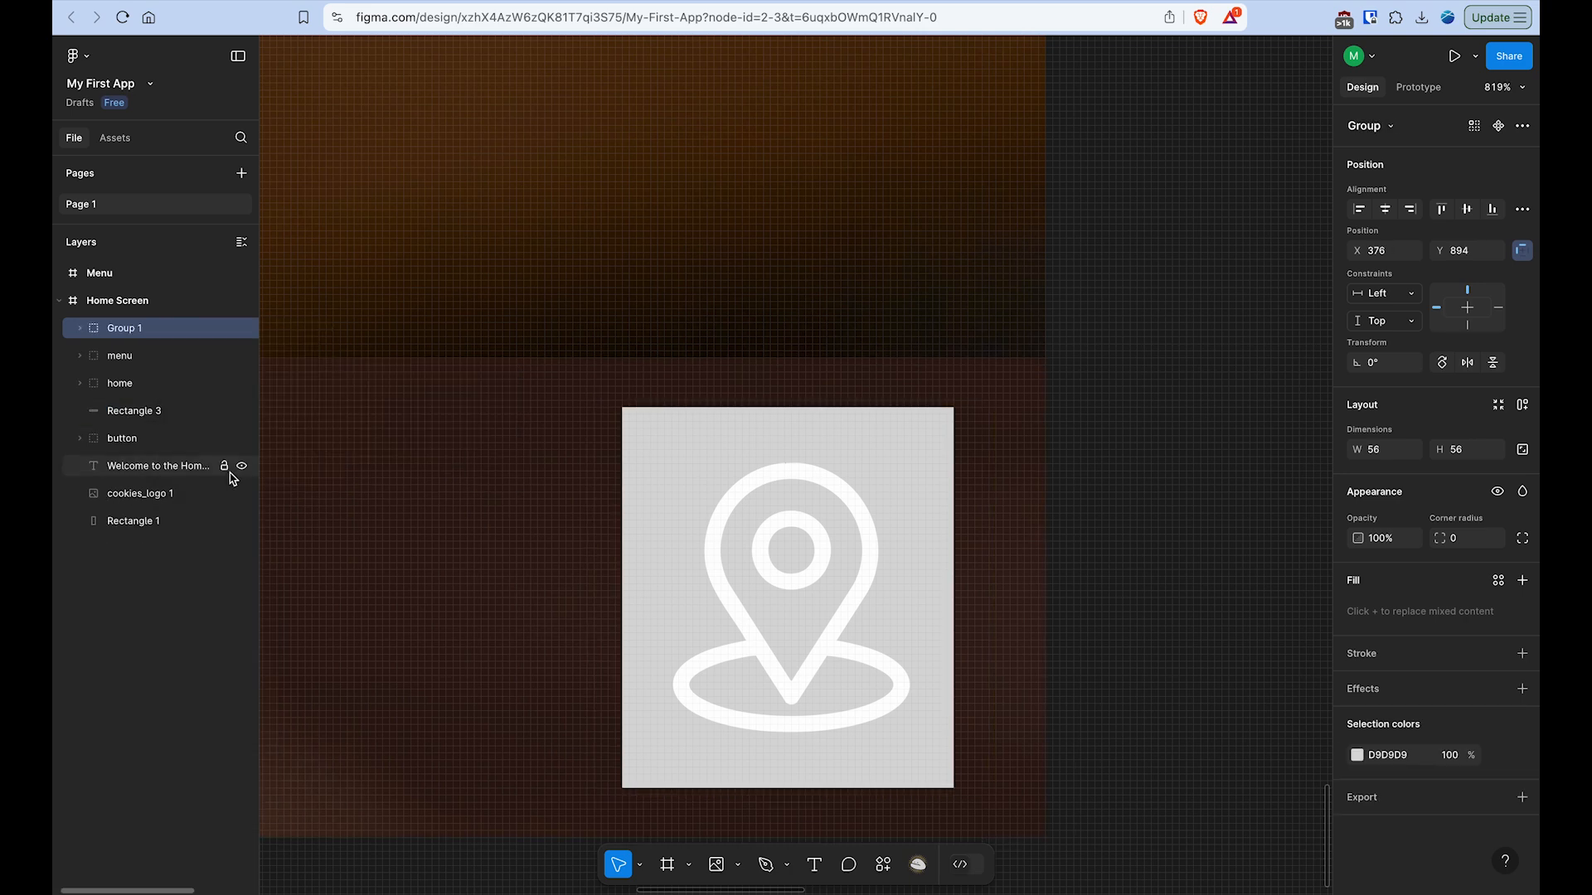
pyautogui.doubleClick(117, 329)
pyautogui.write('location')
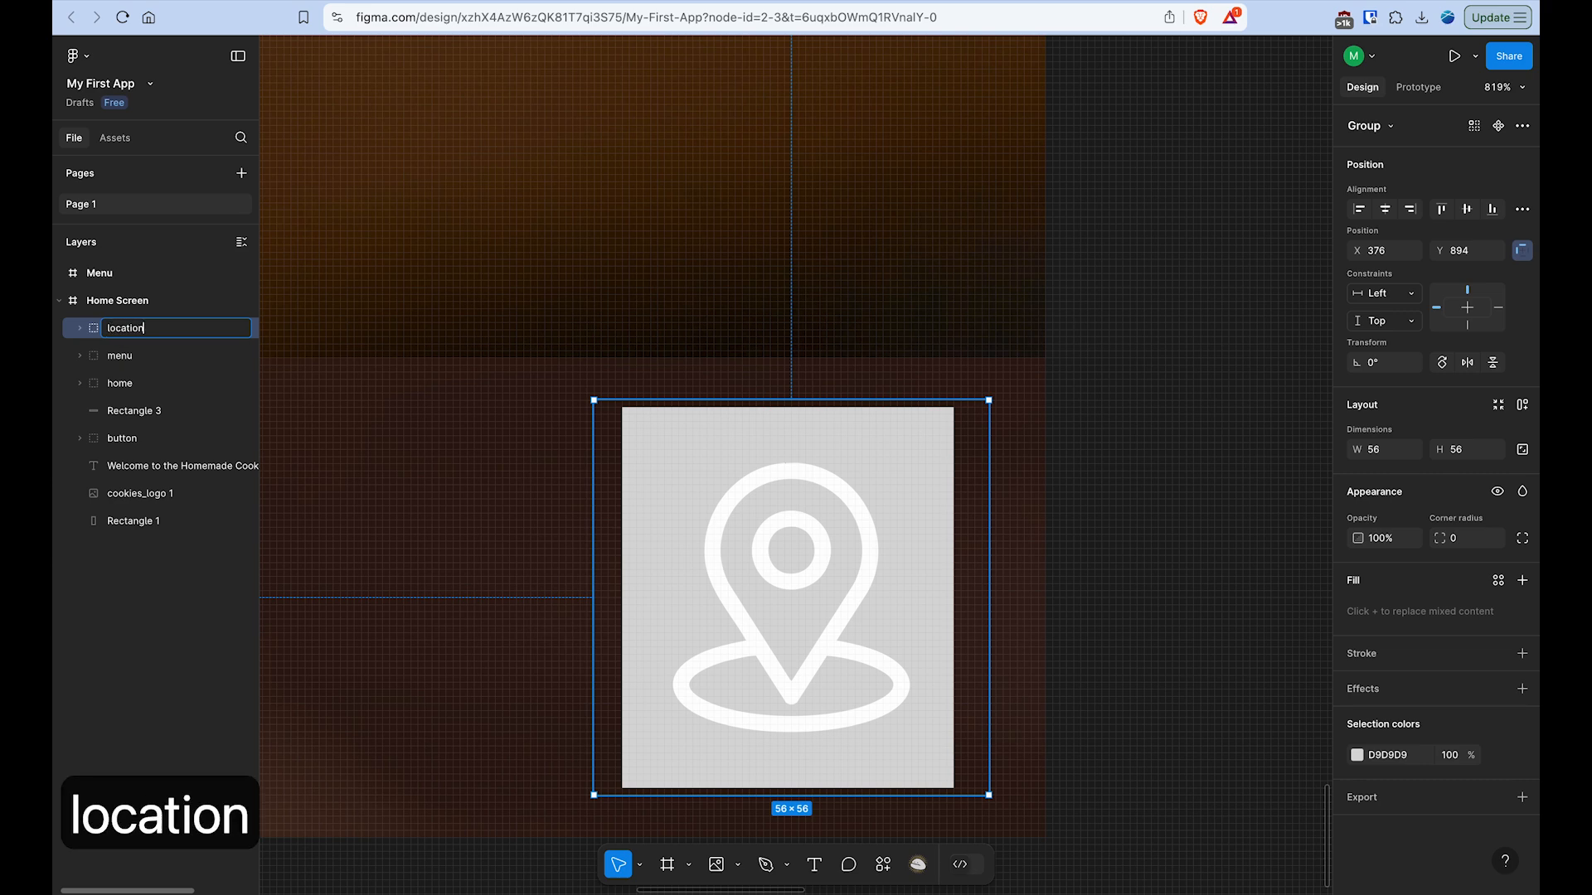
pyautogui.press('Return')
# - Hide Rectangle 6 inside the location group so that only the icon shows, collapse the group and deselect it
pyautogui.click(79, 328)
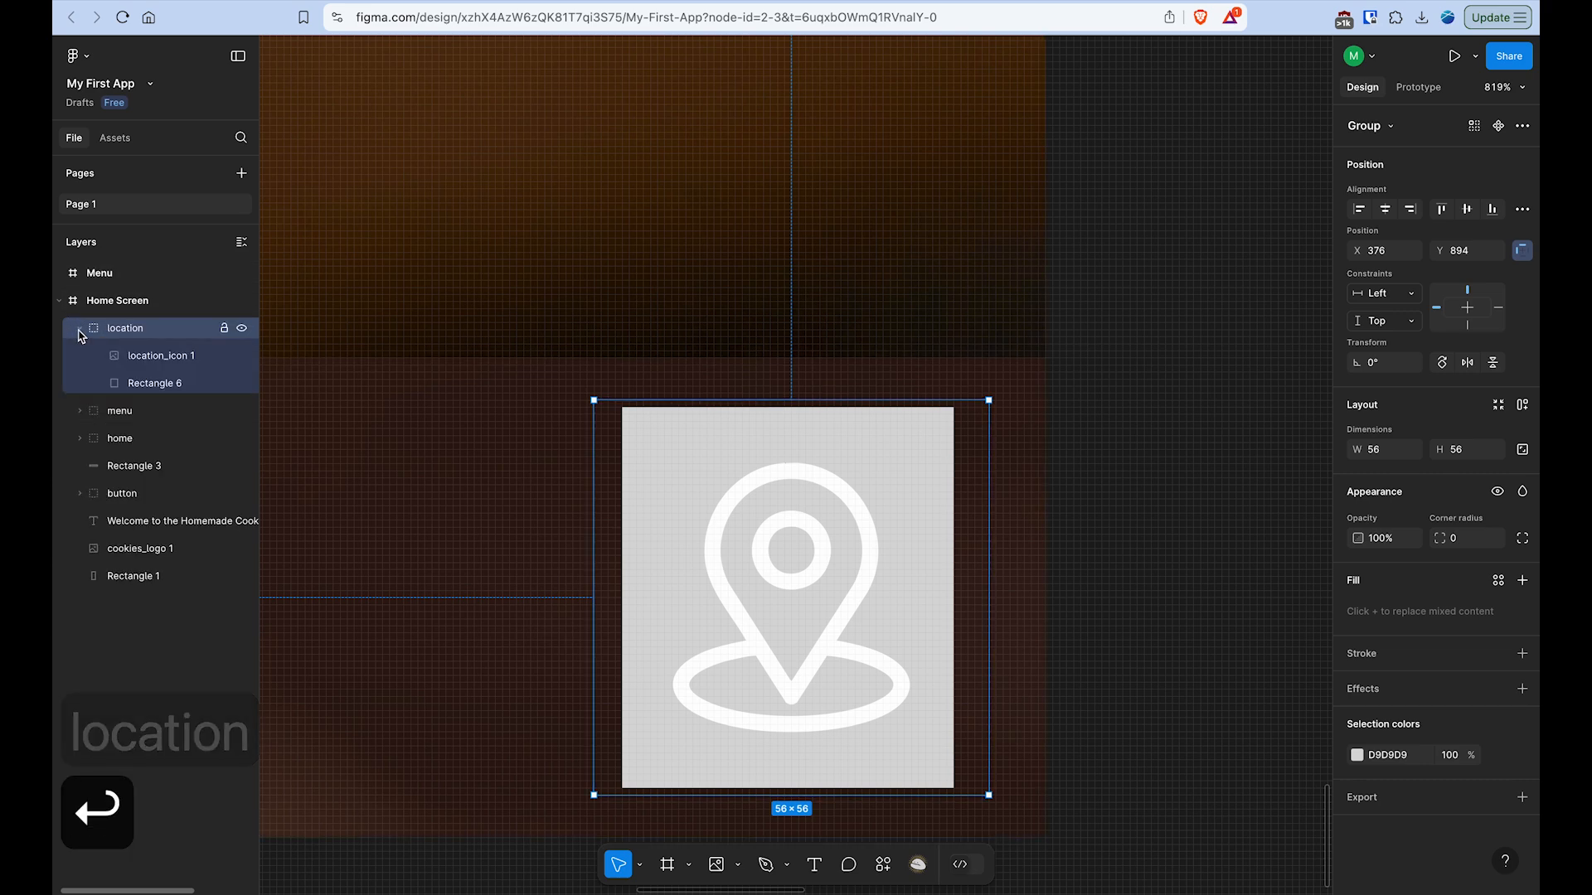
pyautogui.click(242, 384)
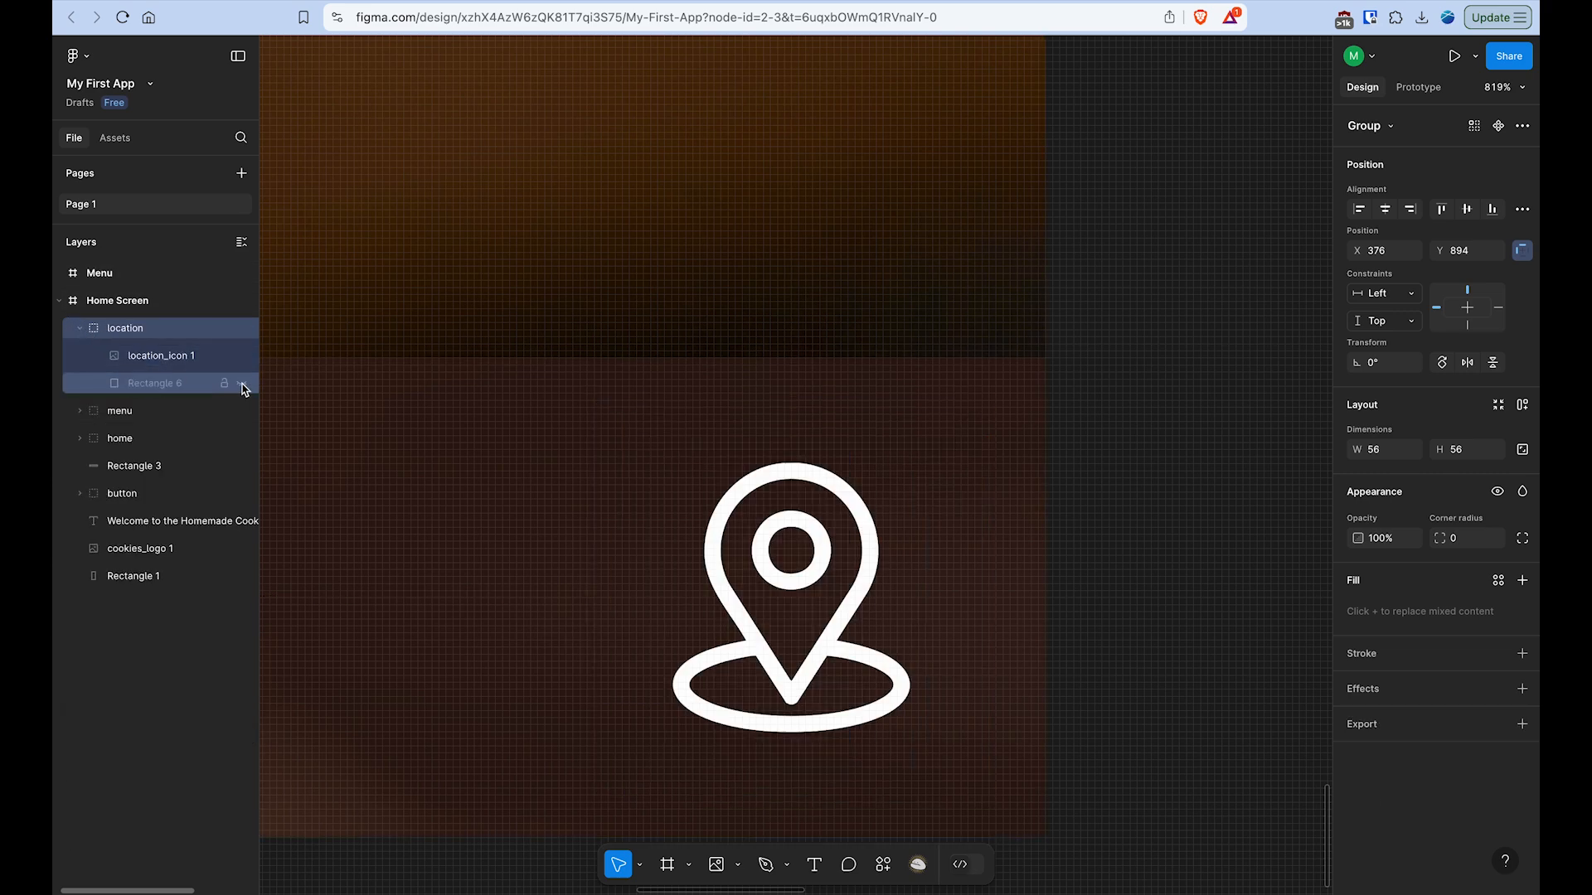
pyautogui.click(80, 330)
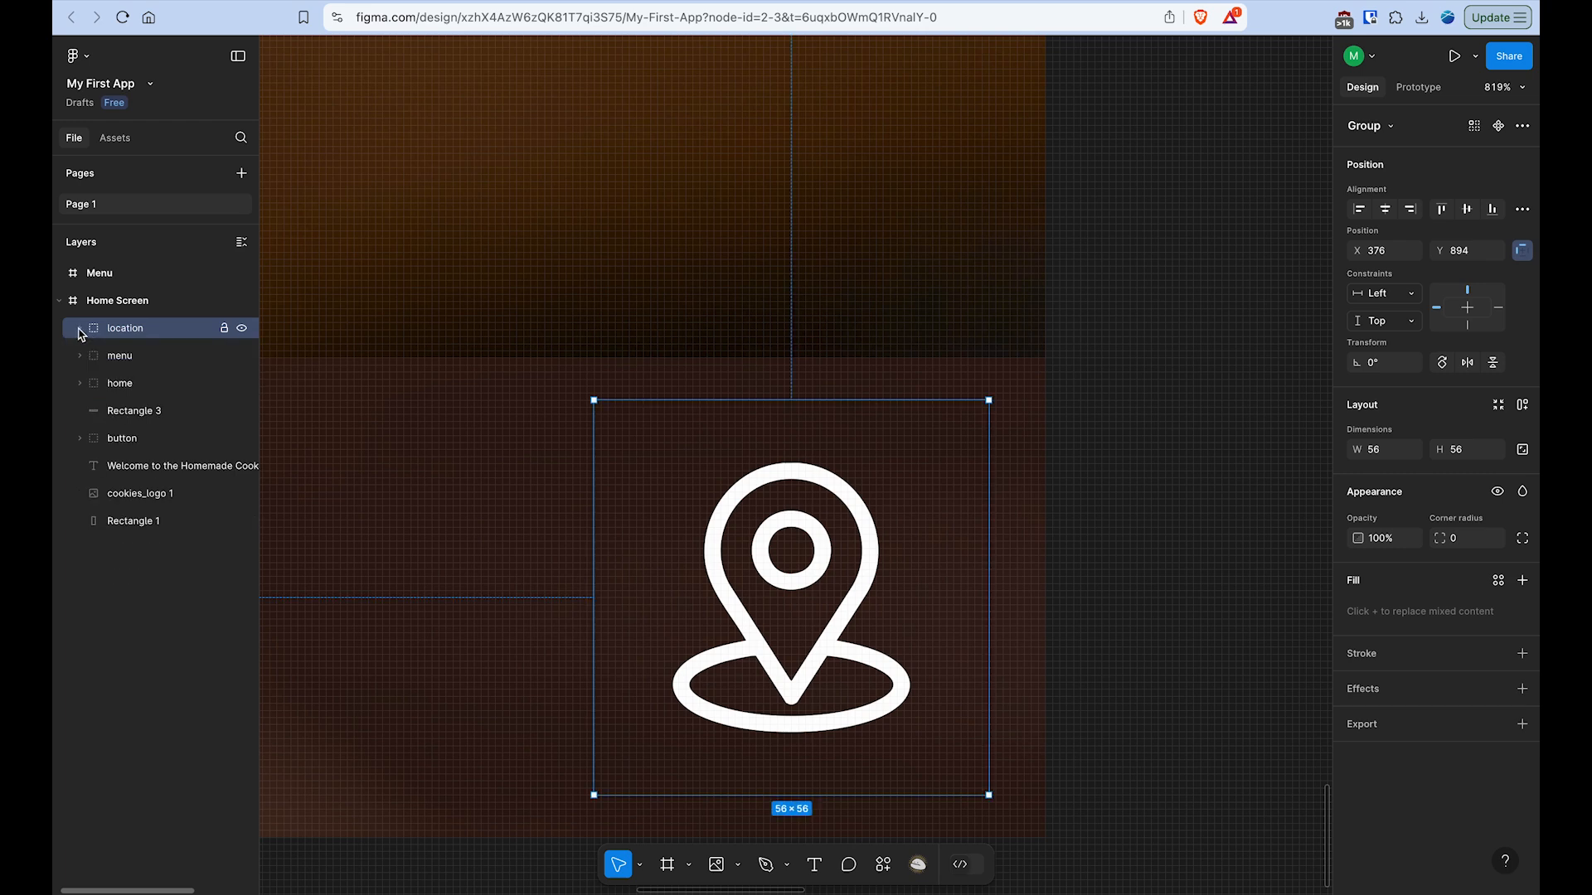
pyautogui.scroll(-5, 409, 544)
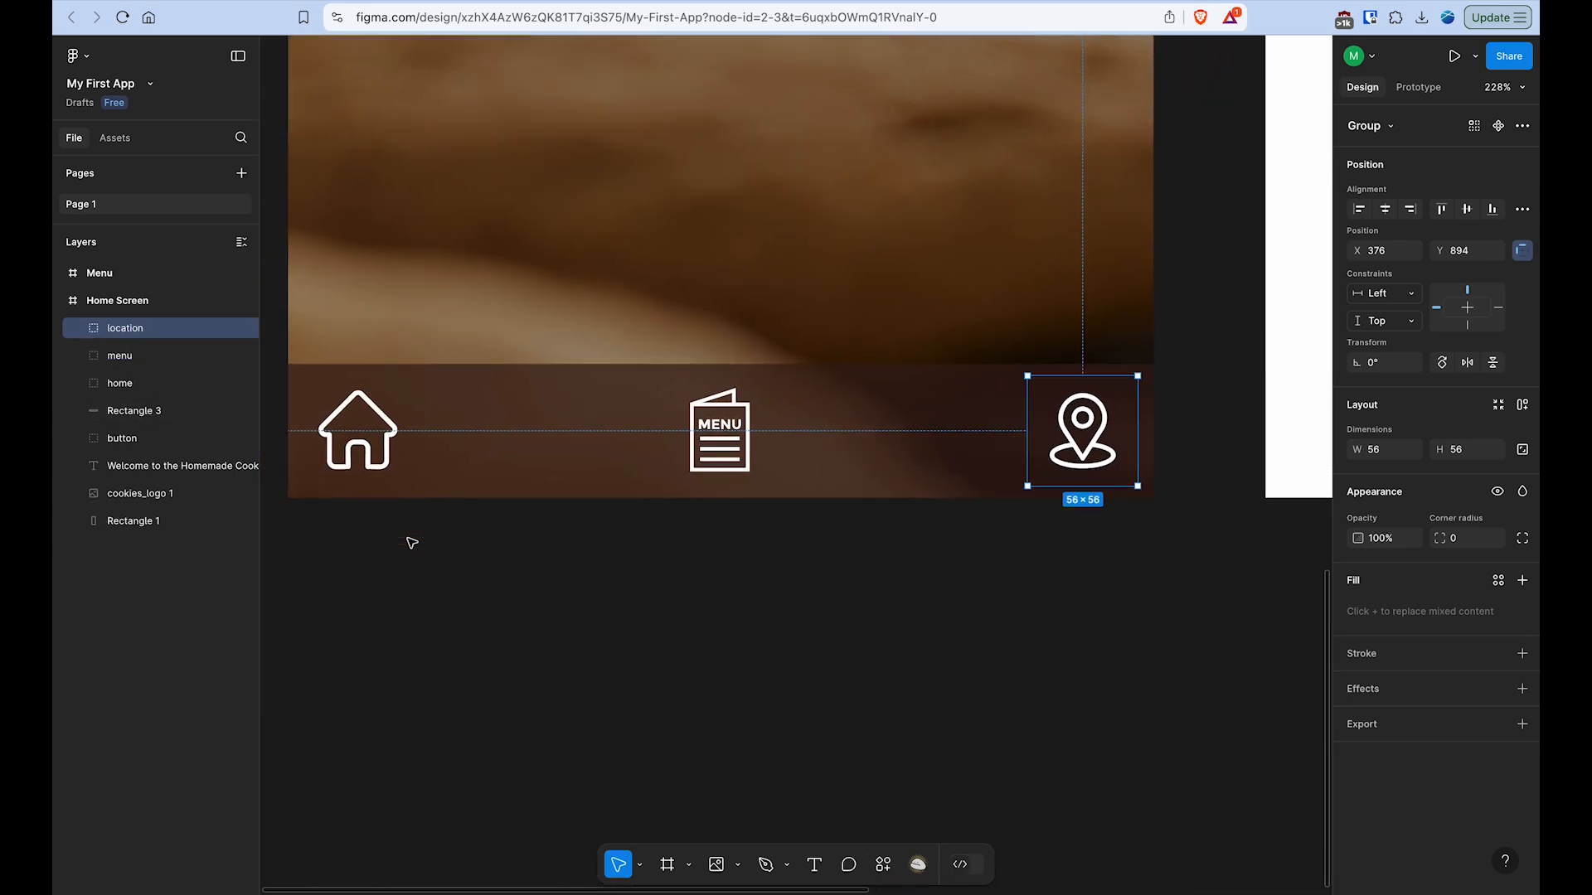
pyautogui.scroll(4, 412, 543)
pyautogui.hscroll(-2, 412, 543)
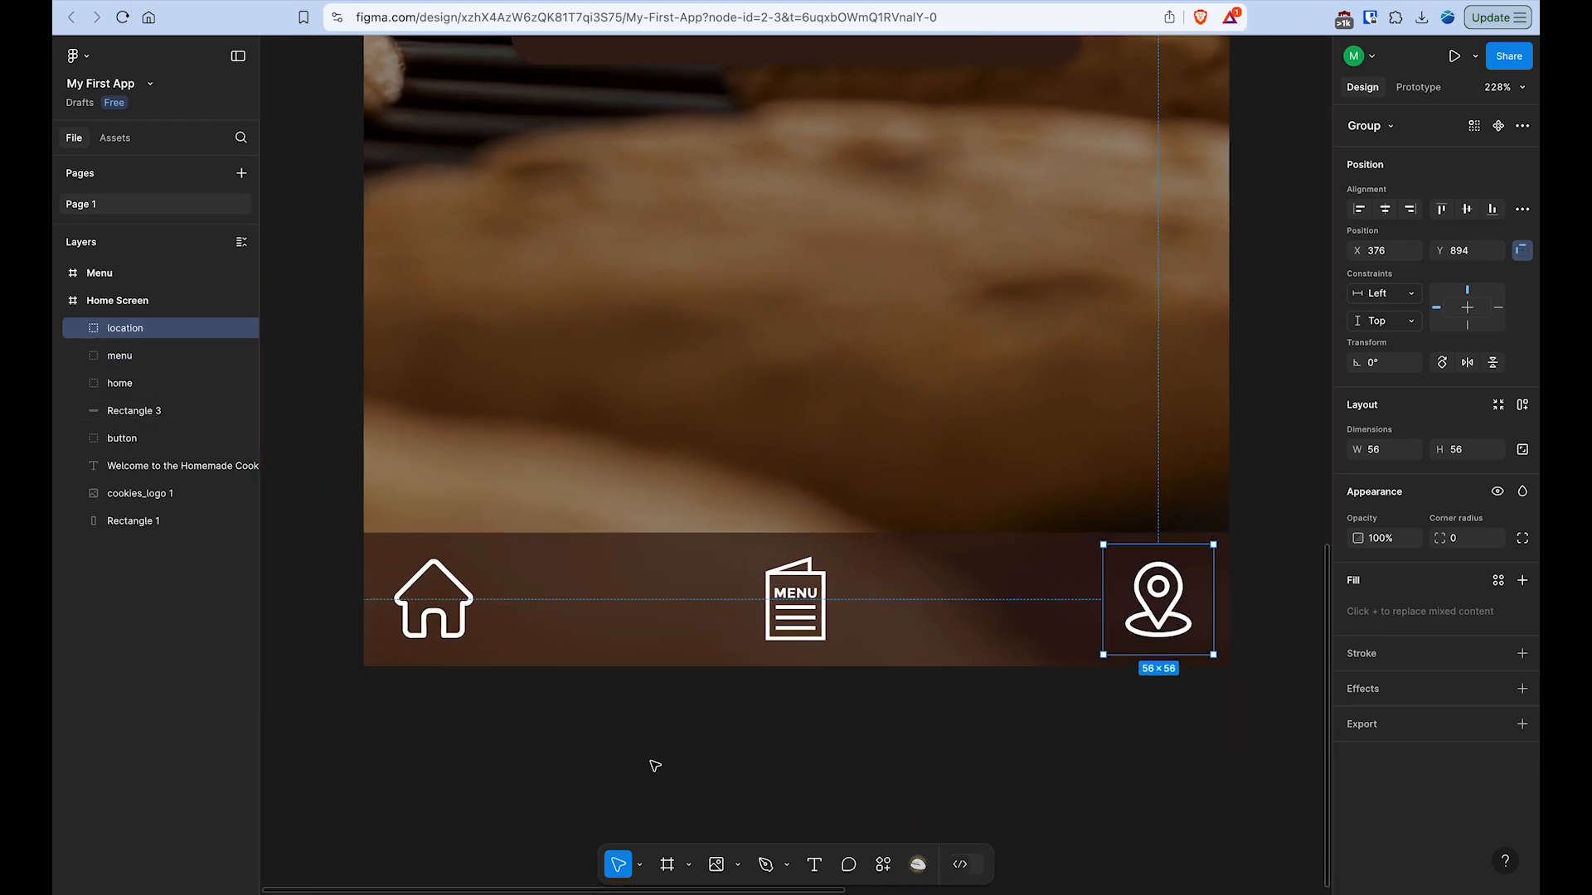
pyautogui.click(655, 766)
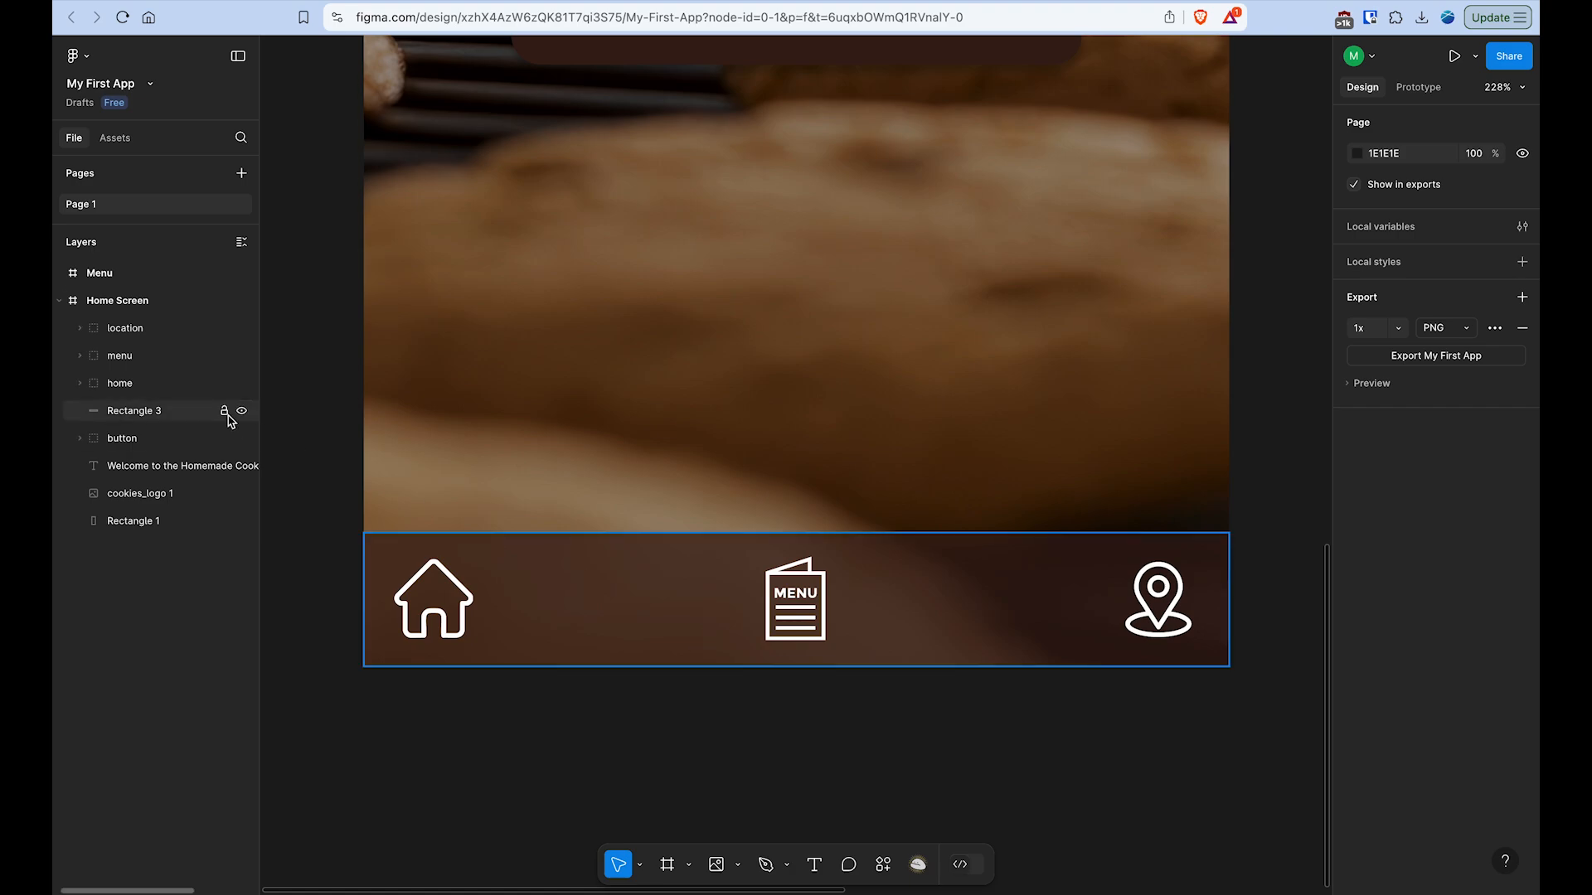
# - Group Rectangle 3 with the home, menu and location groups into a single group
pyautogui.click(174, 415)
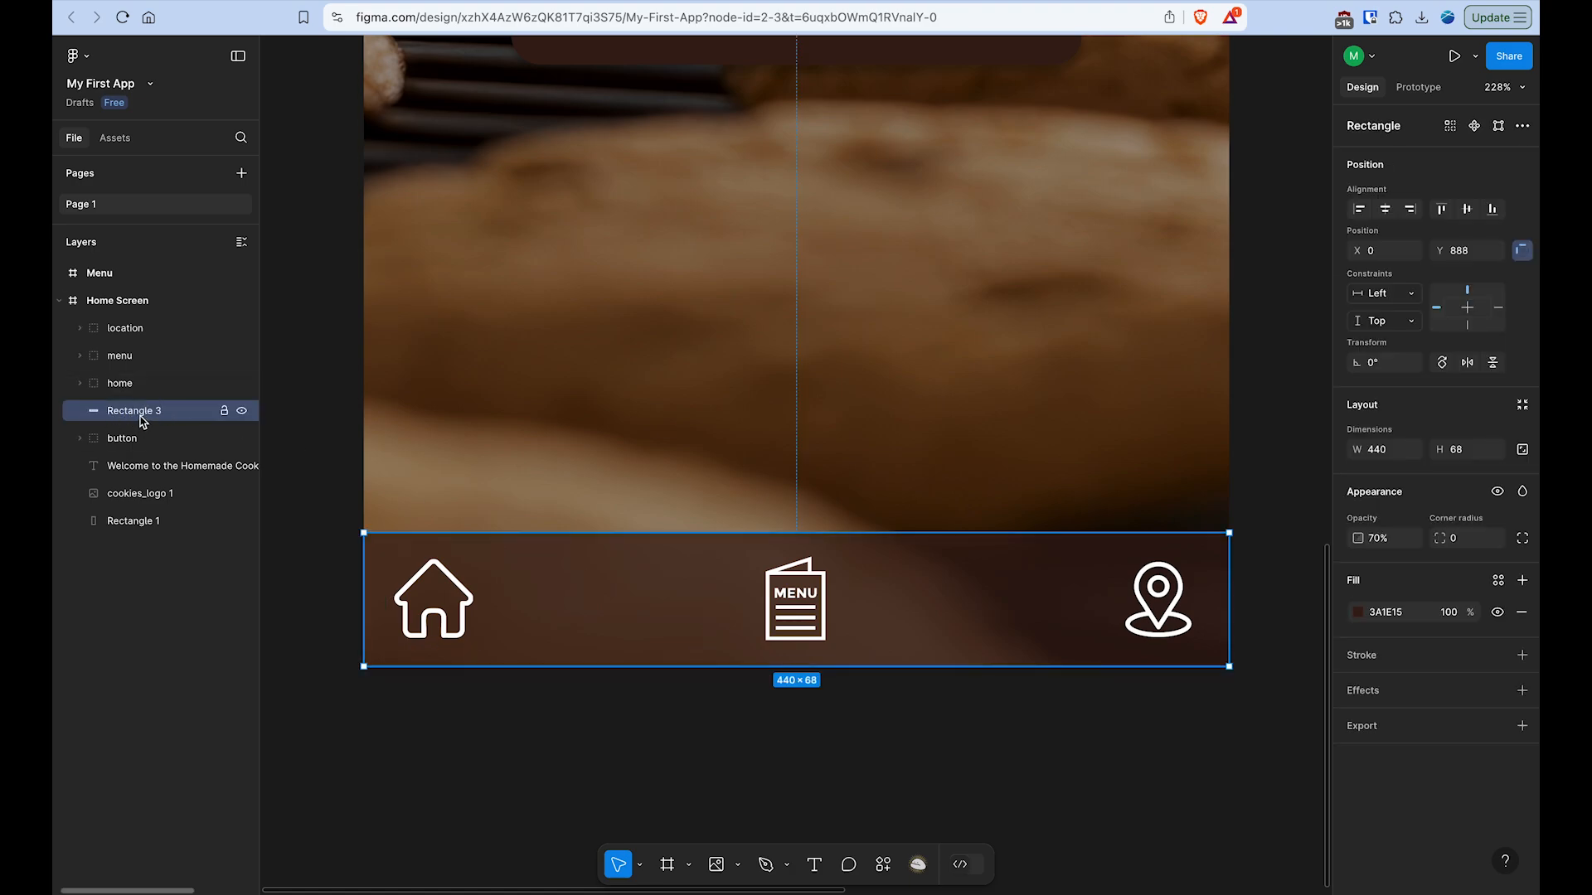
pyautogui.click(120, 356)
pyautogui.click(137, 328)
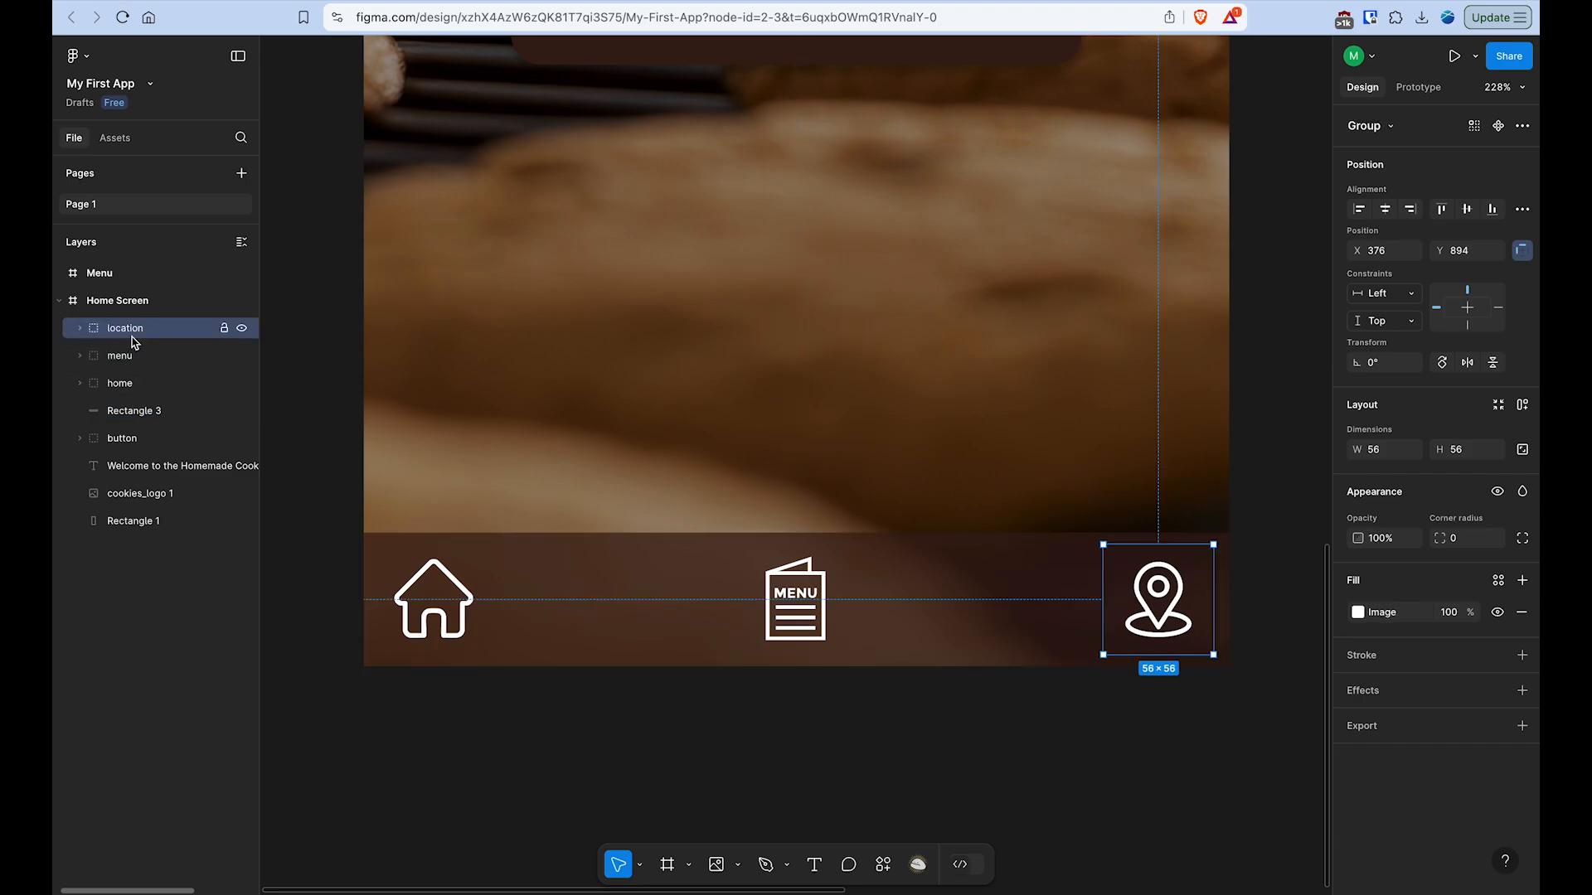
pyautogui.click(129, 410)
pyautogui.keyDown('shift'); pyautogui.click(141, 340); pyautogui.keyUp('shift')
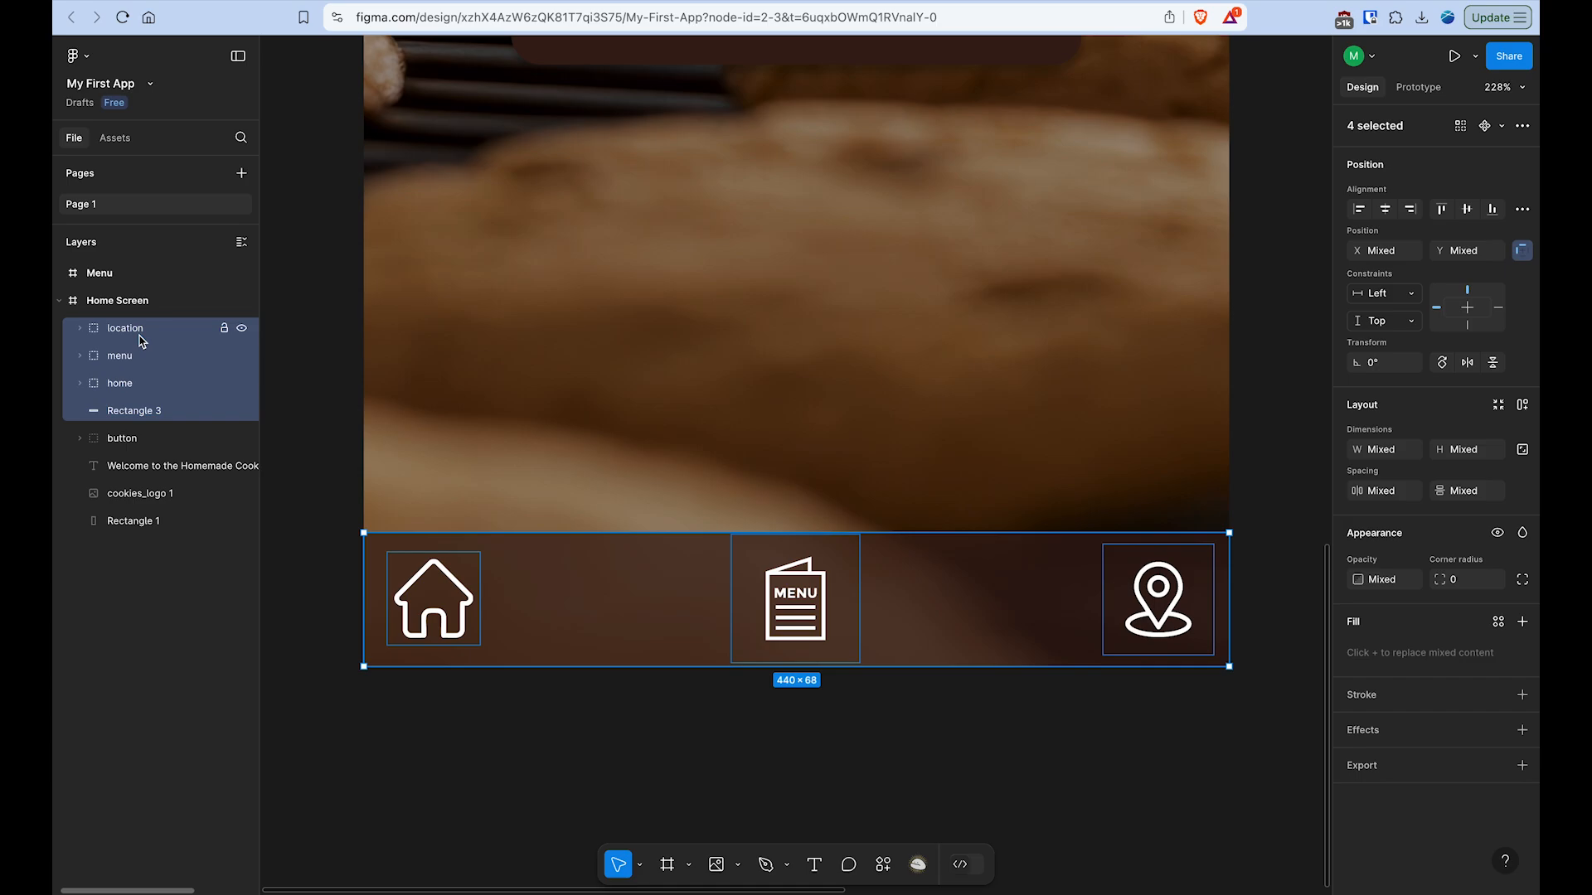
pyautogui.click(141, 340)
pyautogui.click(149, 411)
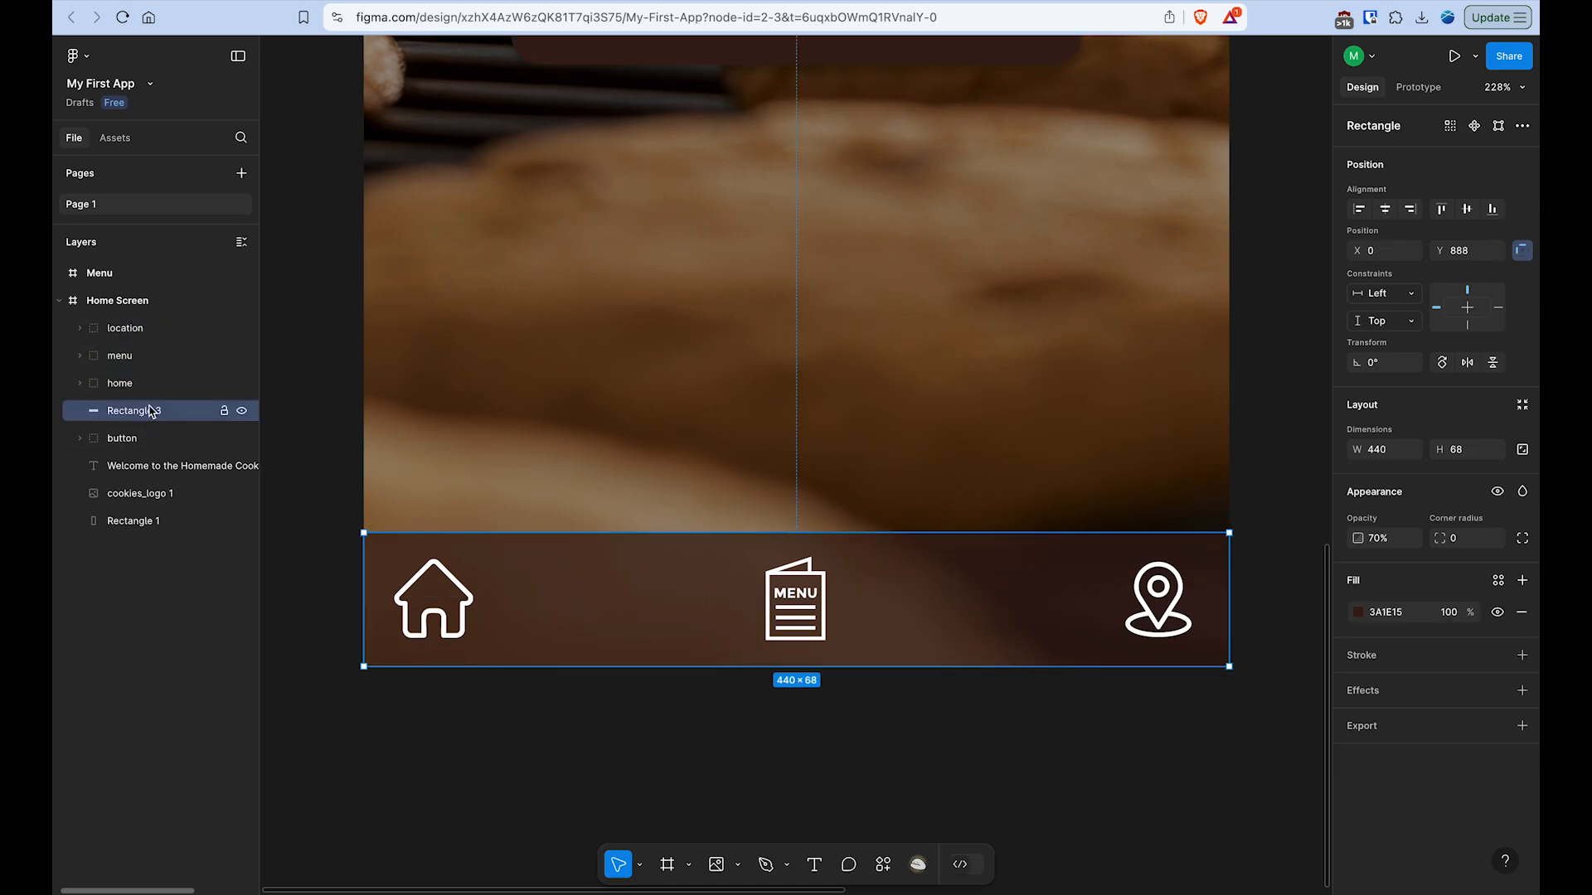
pyautogui.keyDown('shift'); pyautogui.click(148, 383); pyautogui.keyUp('shift')
pyautogui.keyDown('shift'); pyautogui.click(149, 356); pyautogui.keyUp('shift')
pyautogui.keyDown('shift'); pyautogui.click(151, 330); pyautogui.keyUp('shift')
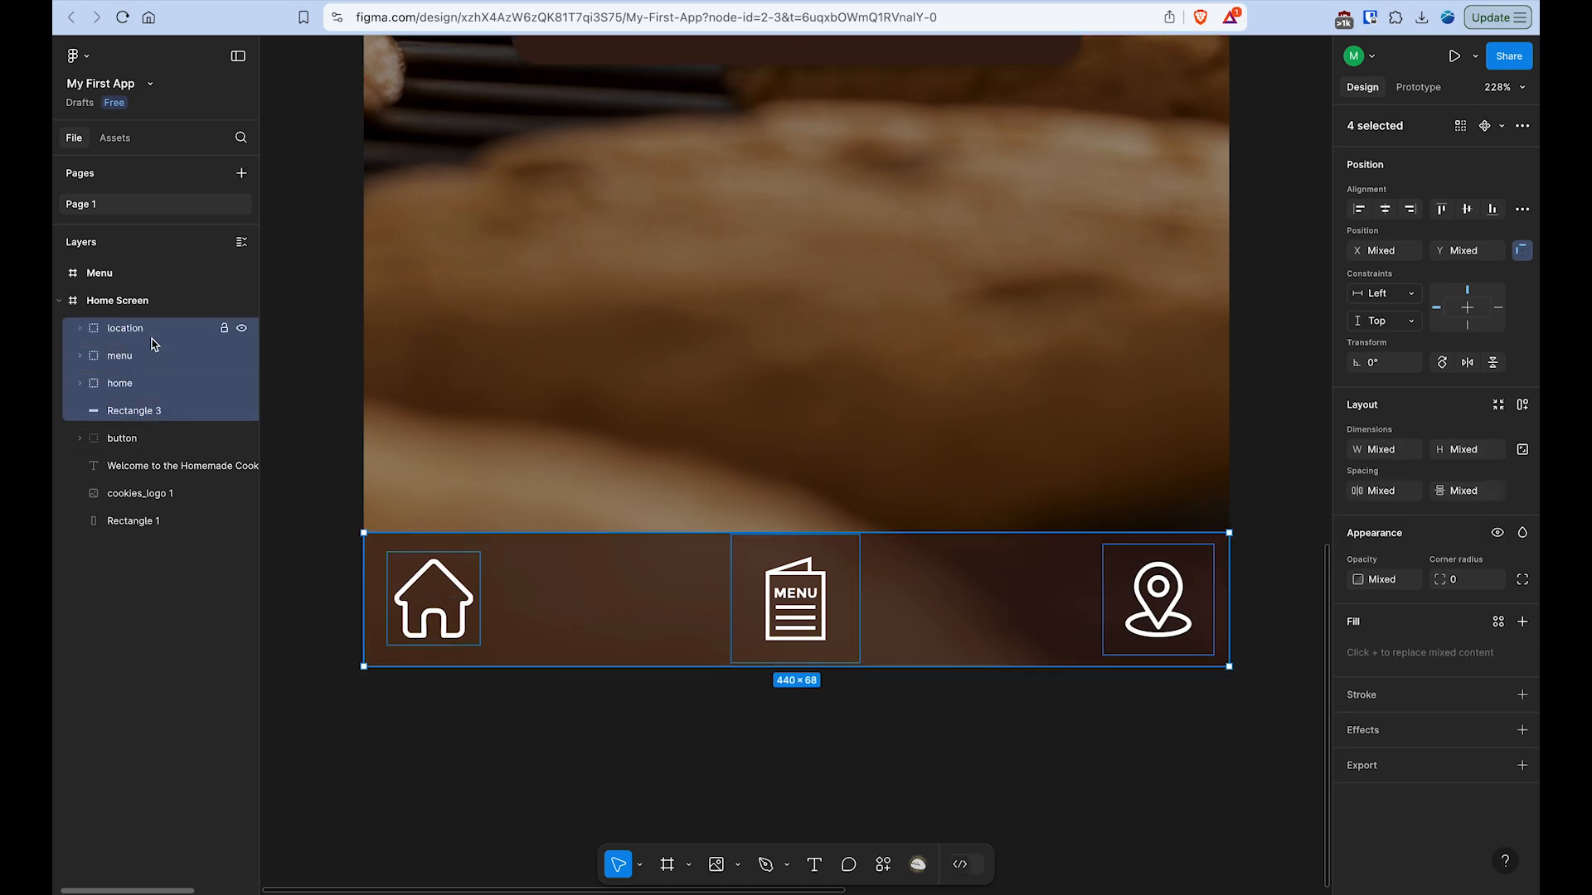
pyautogui.rightClick(152, 343)
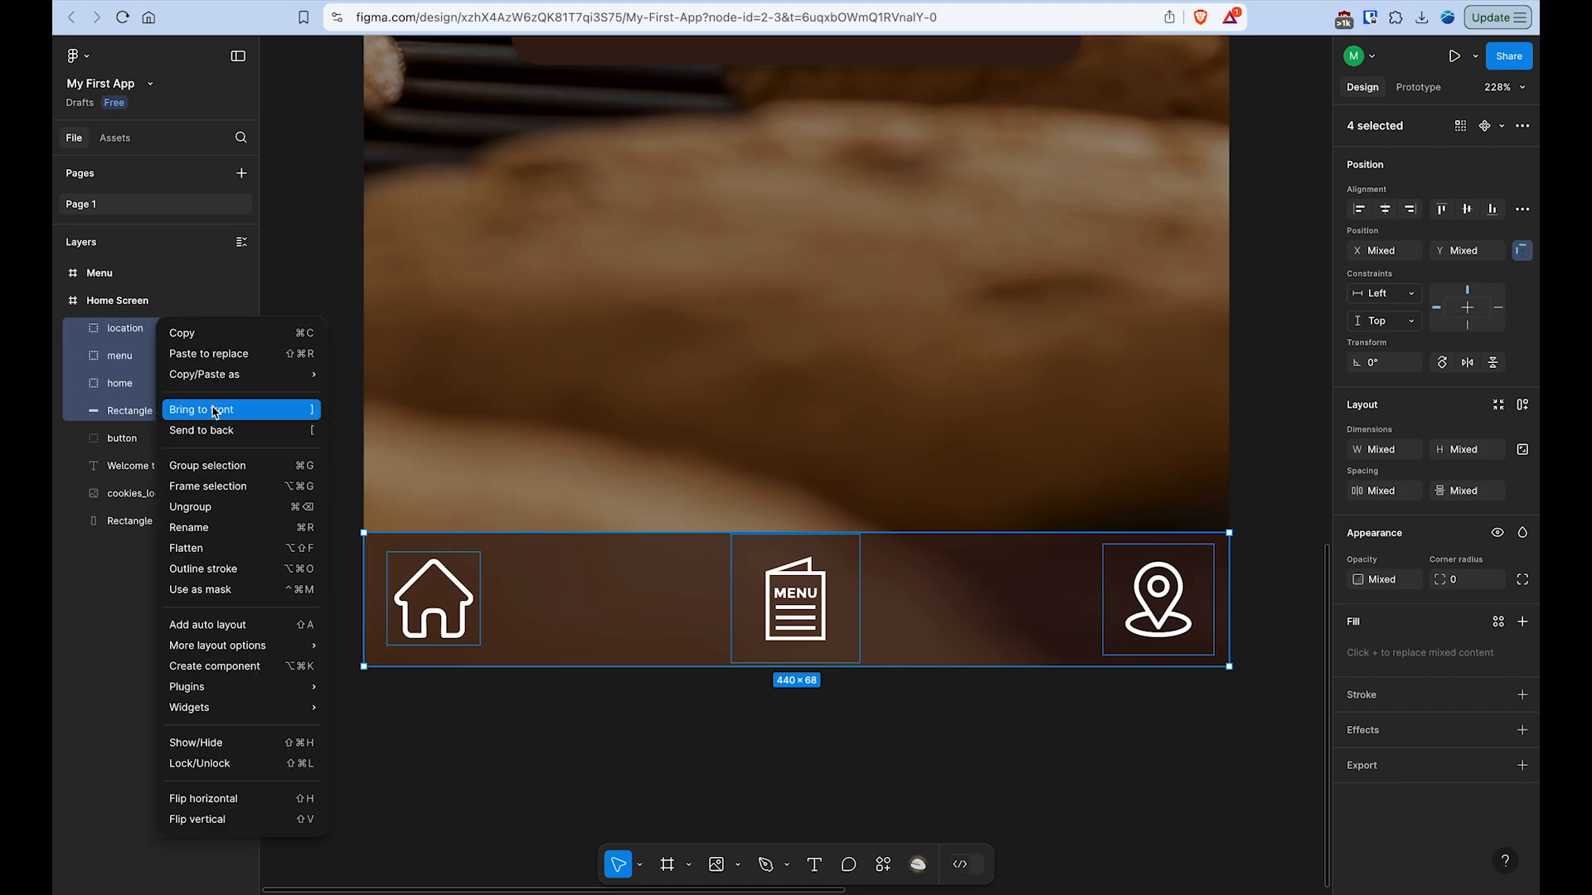
pyautogui.click(214, 466)
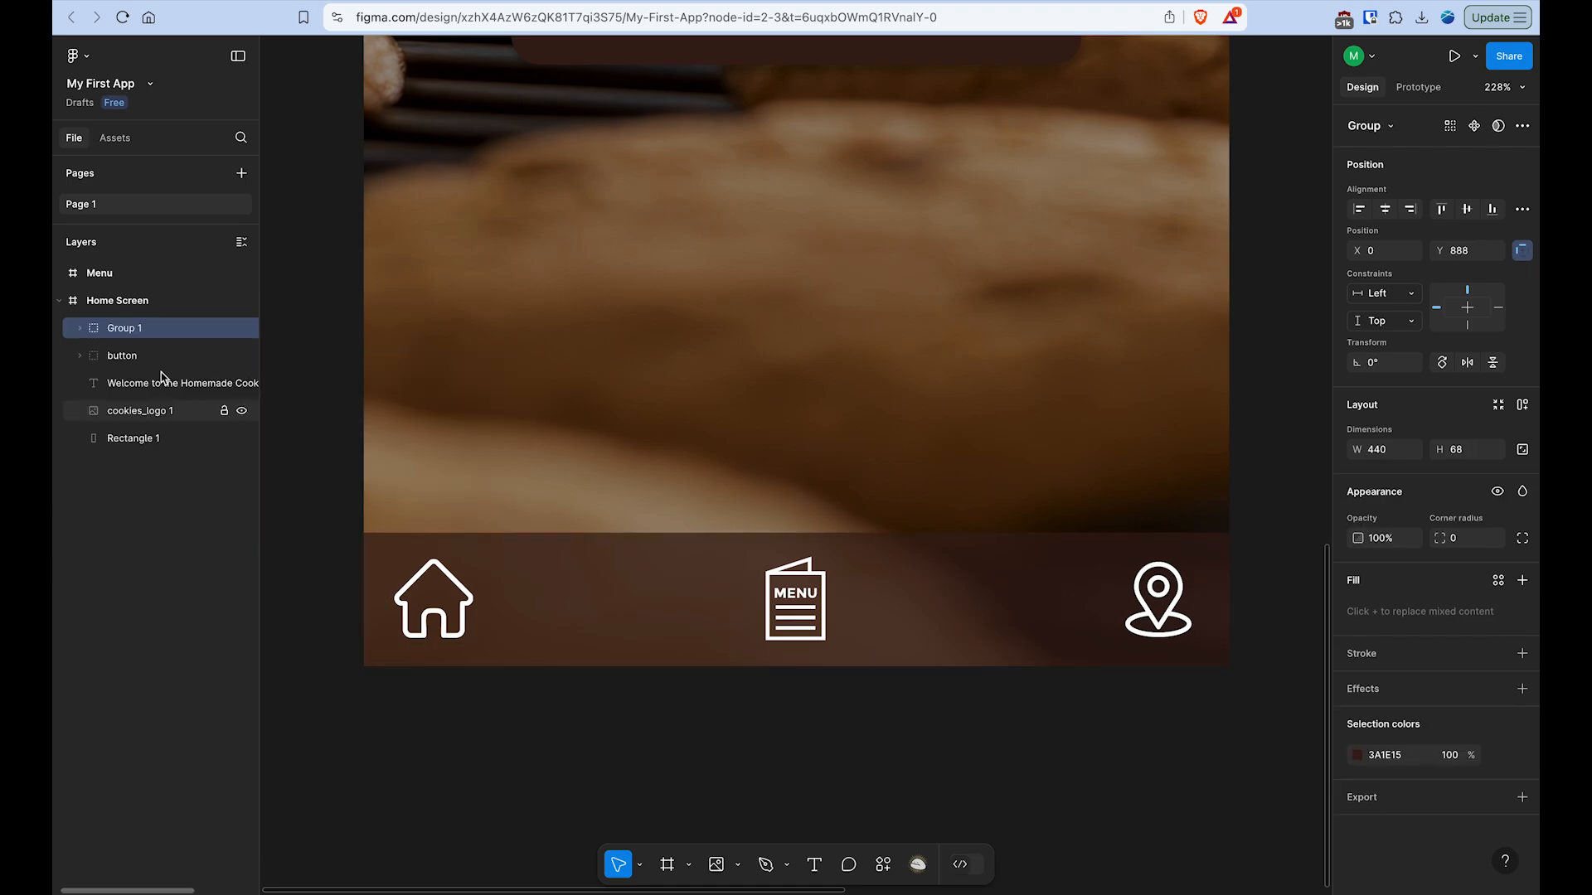
# - Rename the new bottom bar group as Navigation
pyautogui.doubleClick(130, 332)
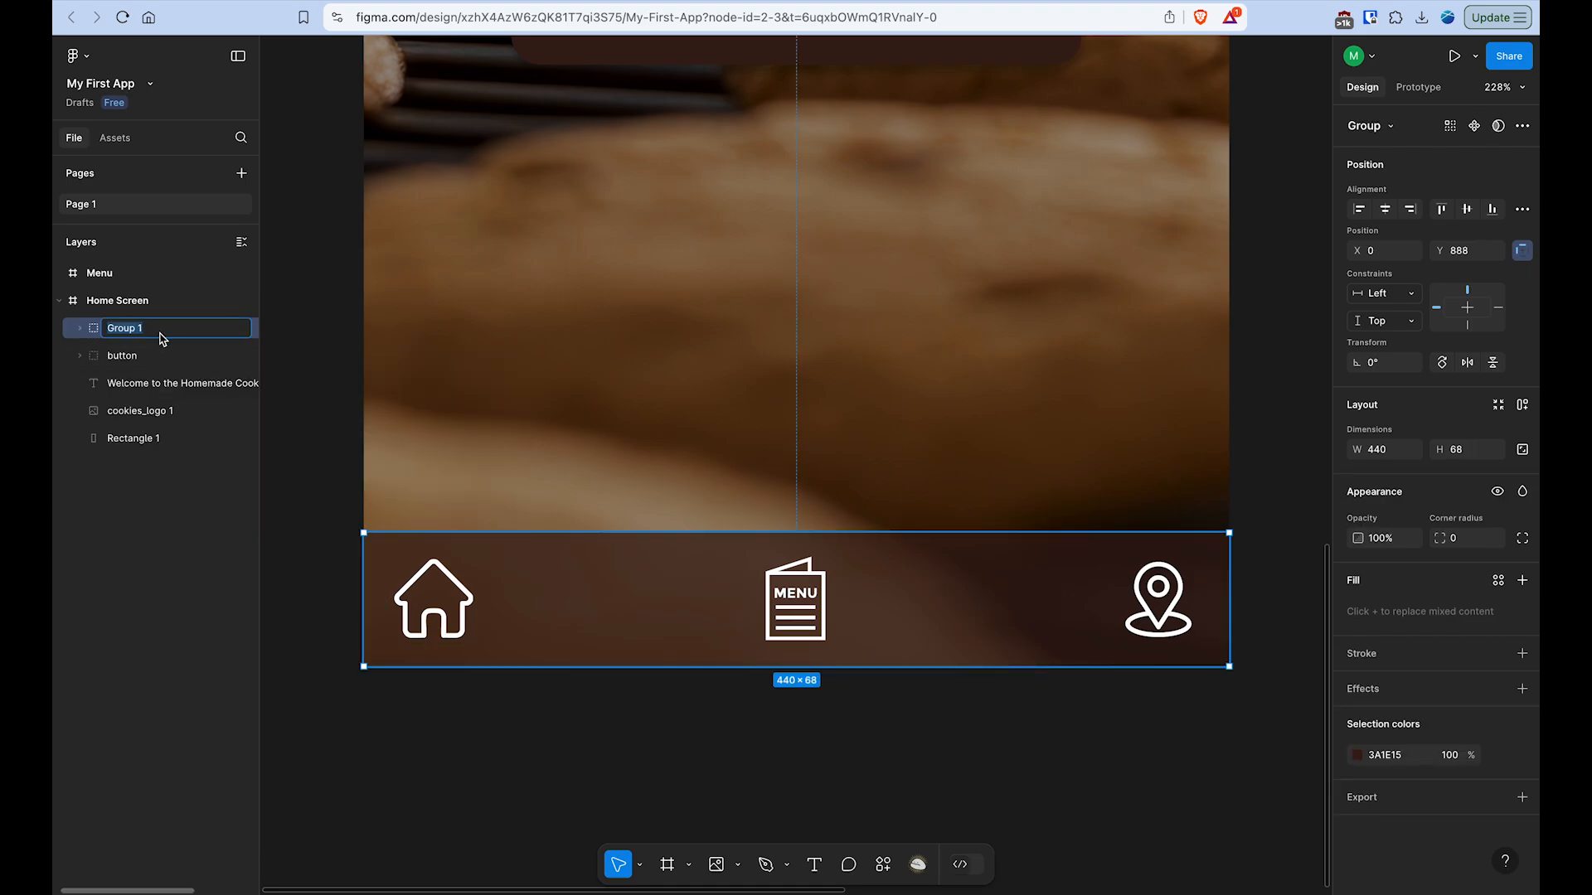
pyautogui.write('Navigation')
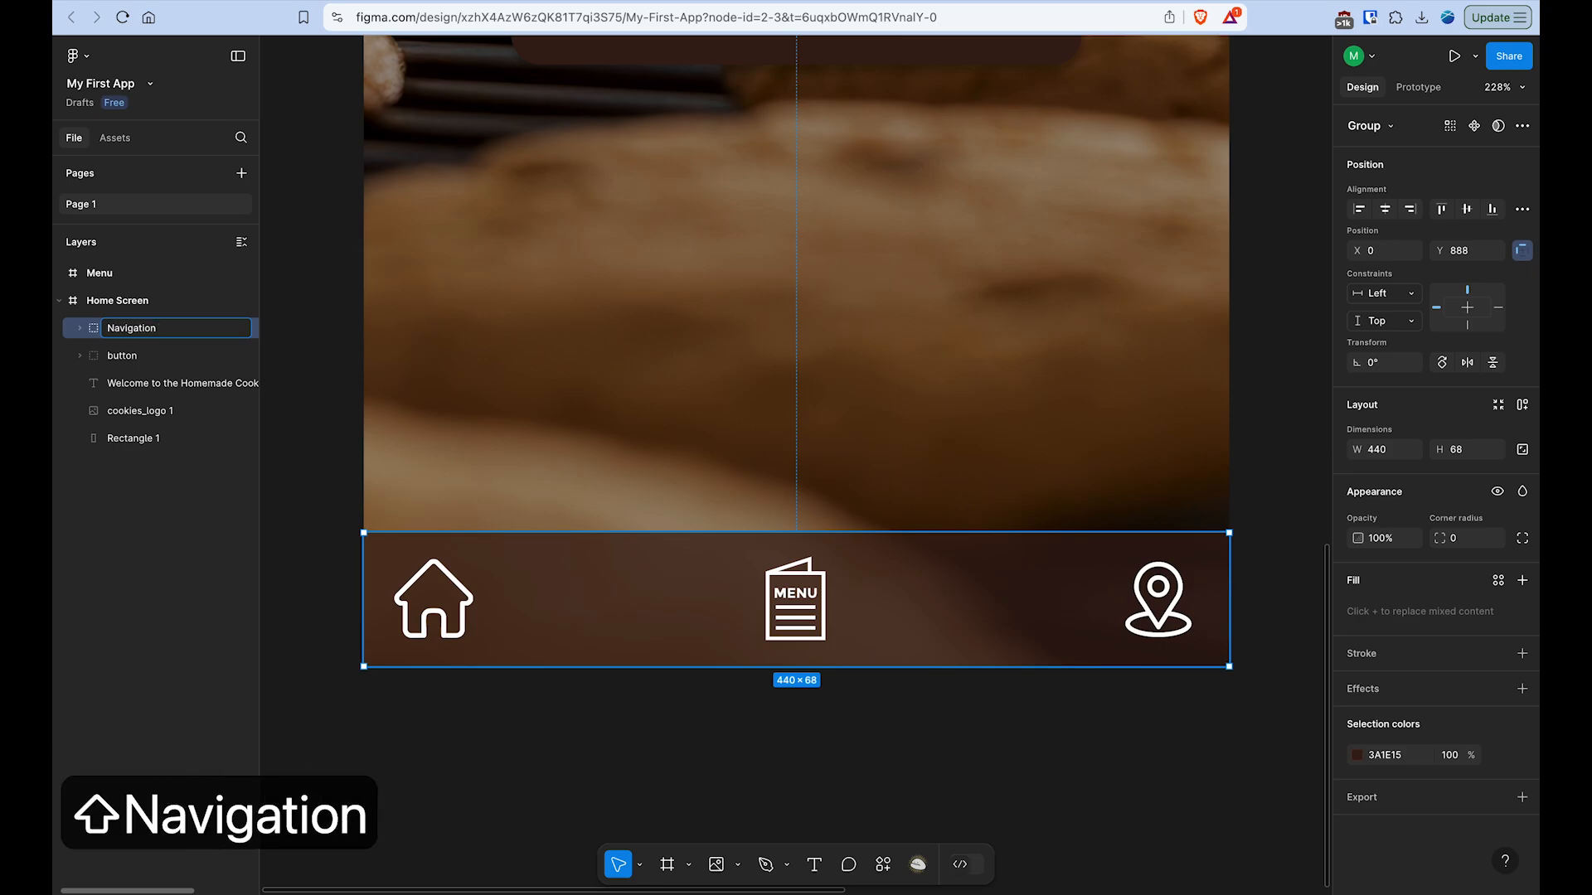
pyautogui.press('Return')
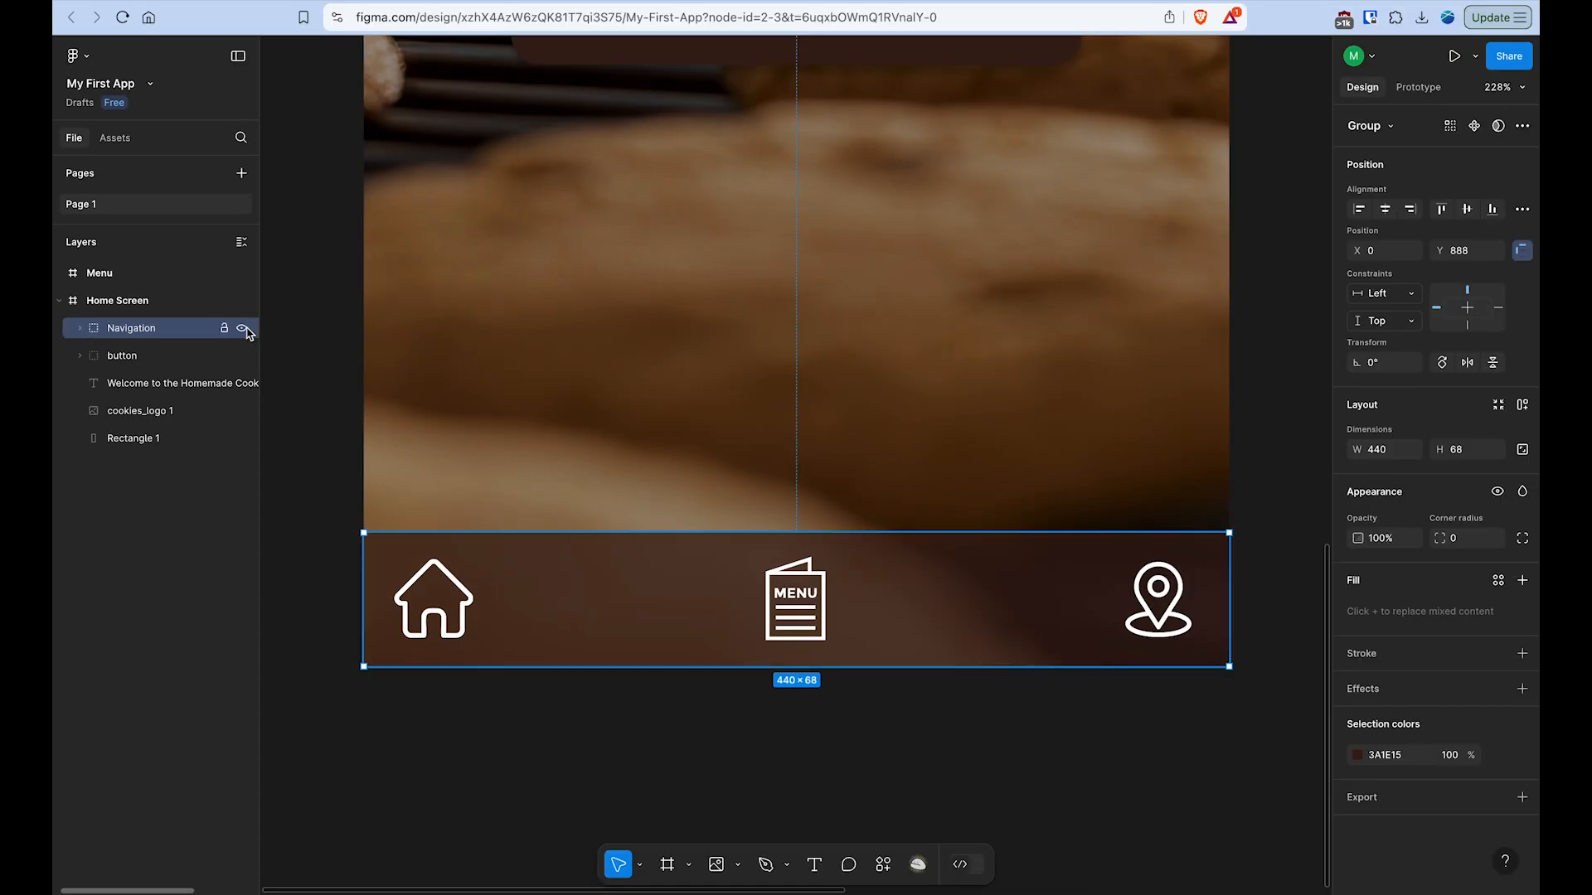
# - Check the Navigation group by switching its visibility off and on, and review the lower part of the Home Screen
pyautogui.click(675, 303)
pyautogui.click(675, 304)
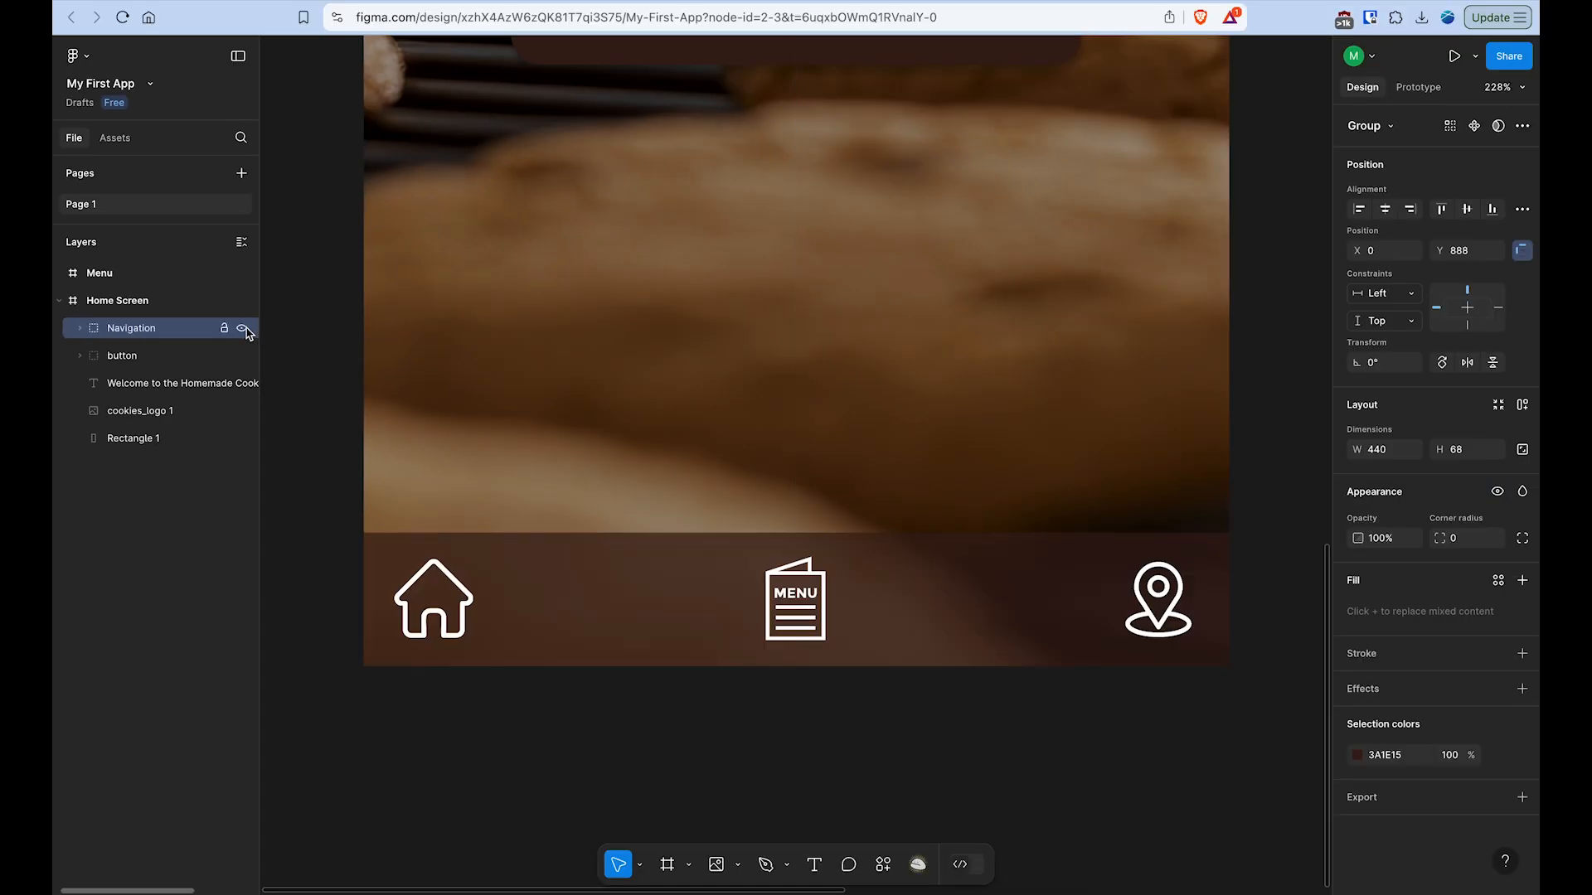
pyautogui.click(79, 357)
pyautogui.click(79, 357)
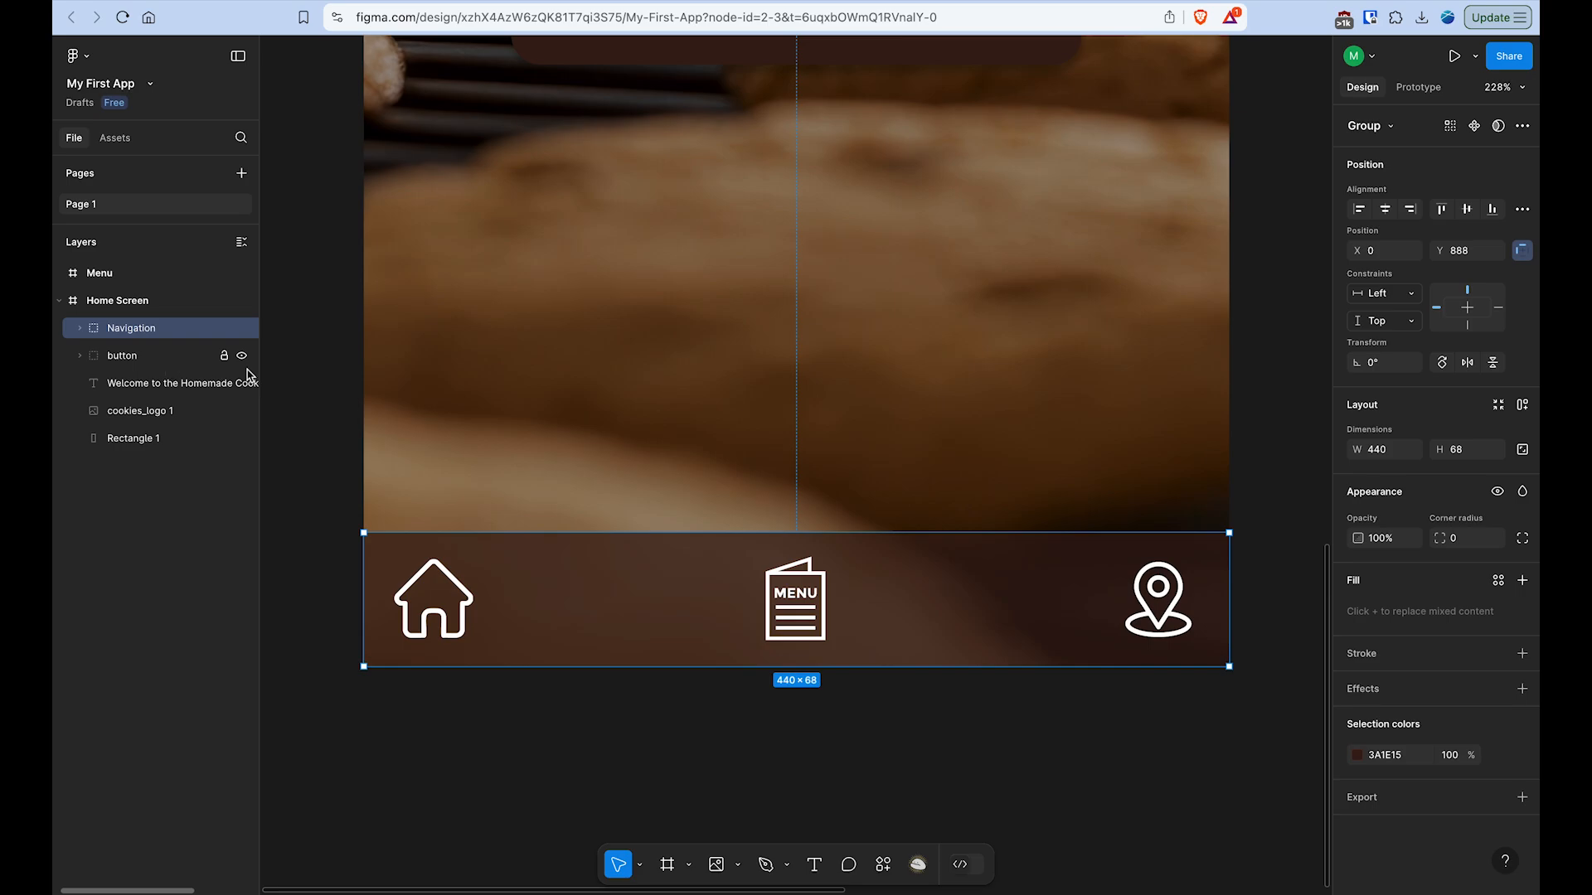
pyautogui.scroll(-5, 533, 380)
pyautogui.scroll(2, 533, 380)
pyautogui.hscroll(-1, 533, 380)
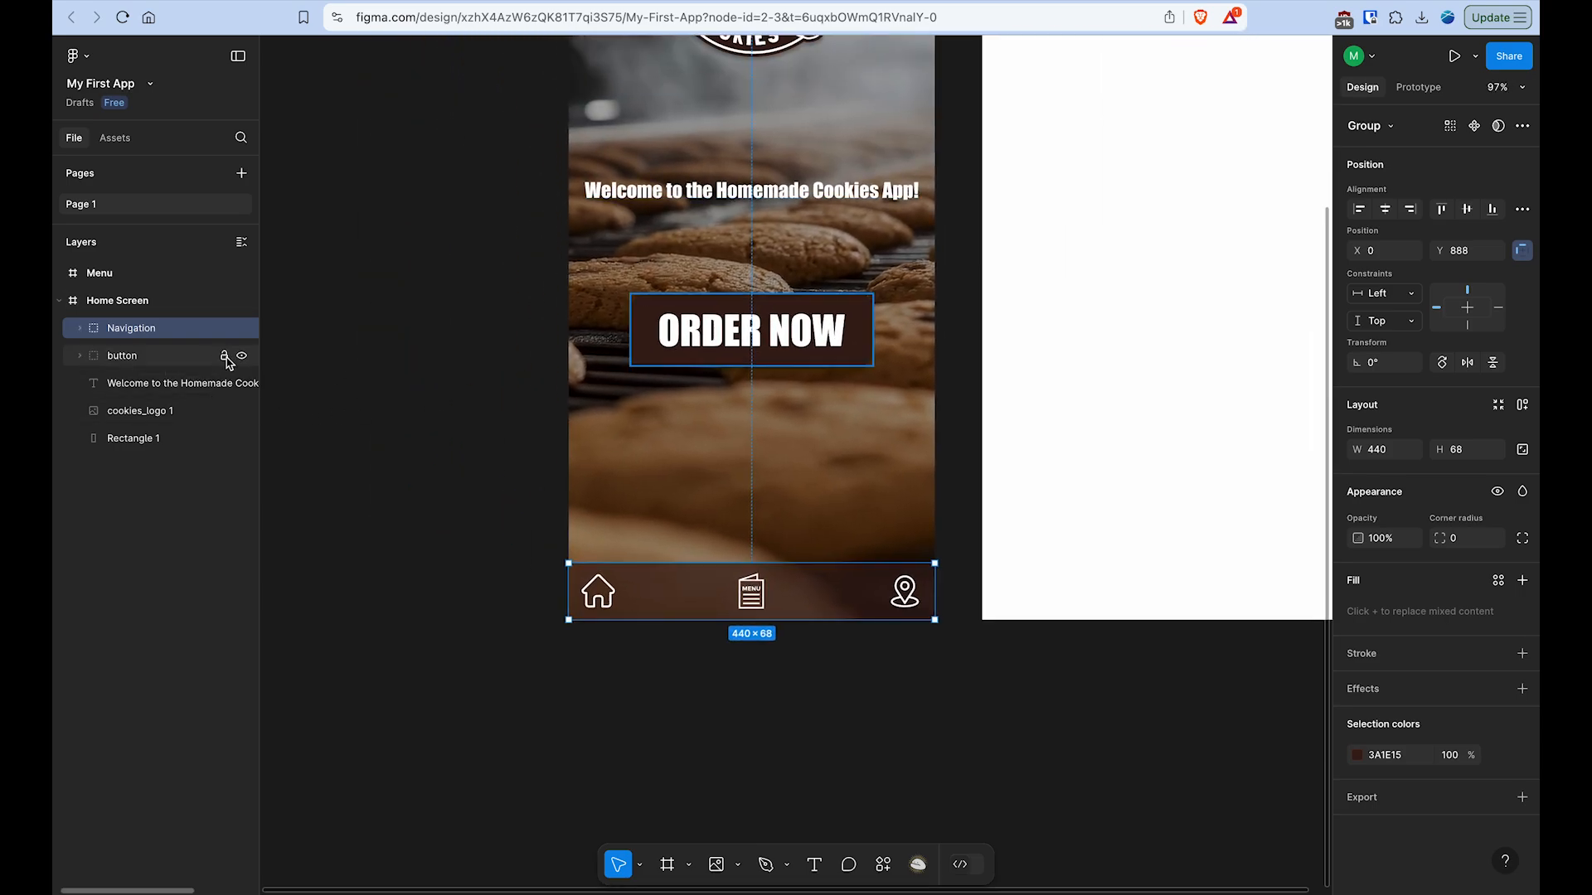